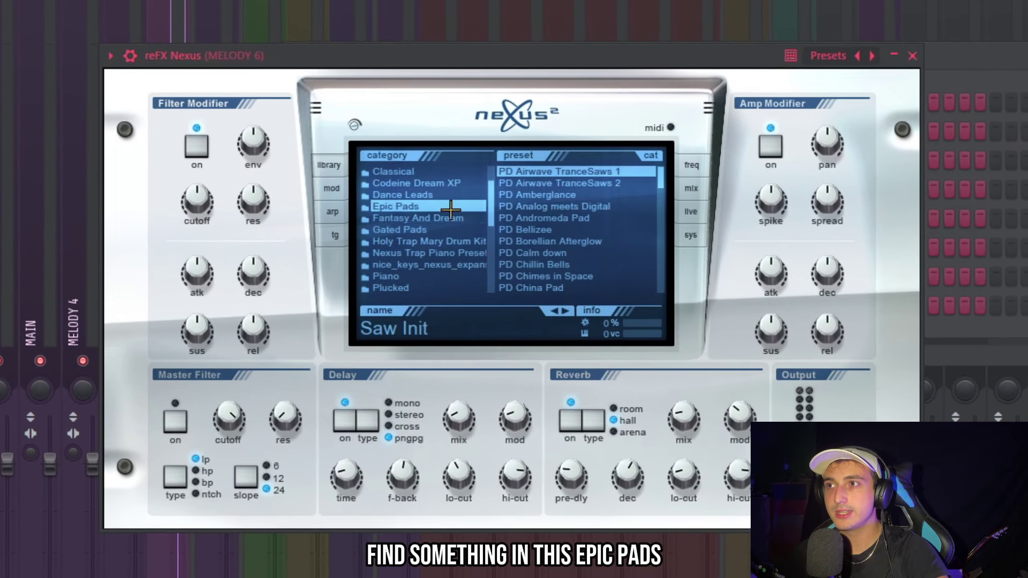
# Load the PD Airwave TranceSaws 1 preset from the Epic Pads category of Nexus
pyautogui.click(517, 170)
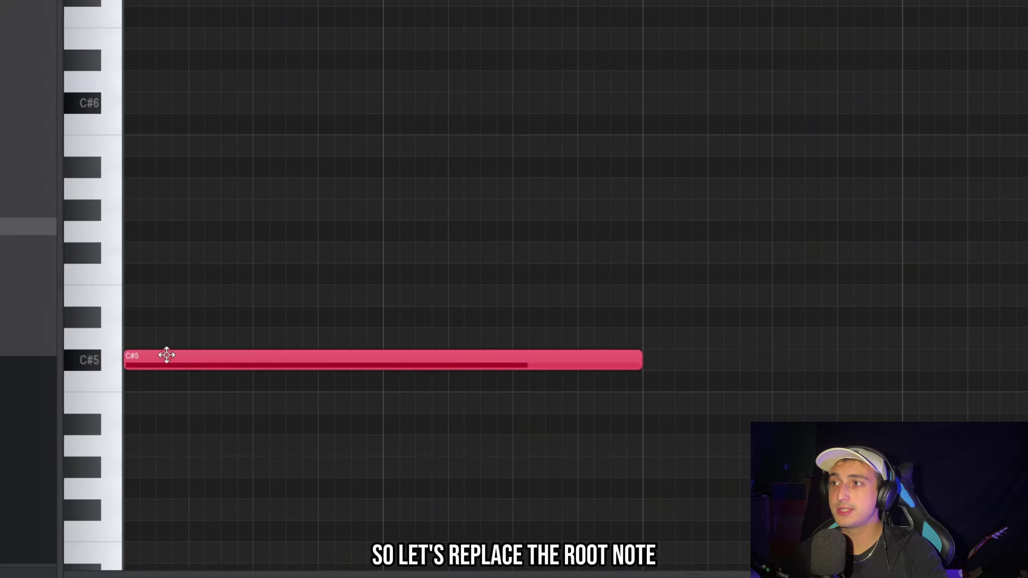
# Add a G#5 note above the C#5 root note with the same length and play the chord back
pyautogui.click(128, 207)
pyautogui.press('space')
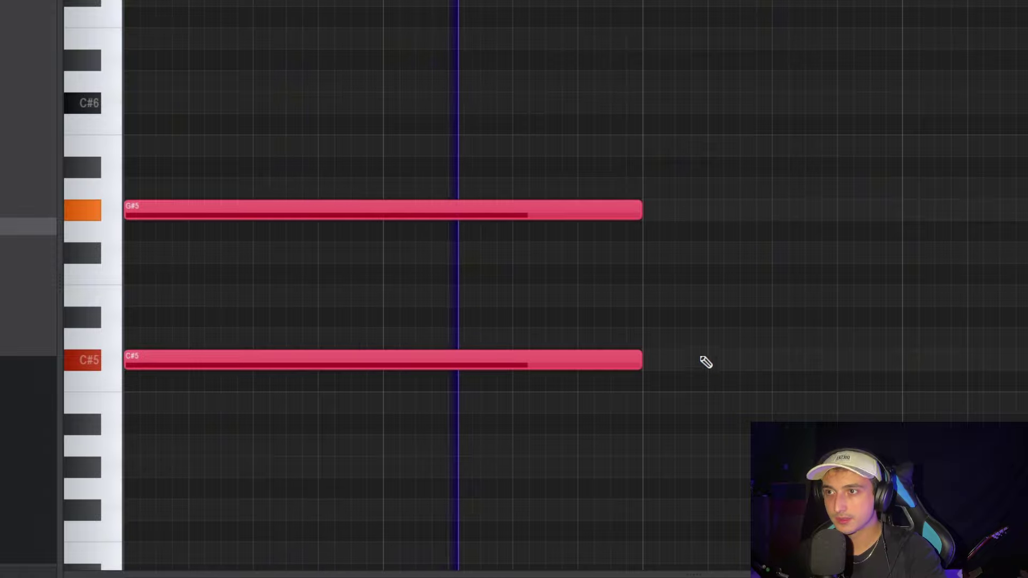
pyautogui.press('space')
# Add D5 and A5 notes directly after the first chord, with the same length as its notes
pyautogui.moveTo(642, 328); pyautogui.dragTo(512, 388)
pyautogui.scroll(2, 643, 360)
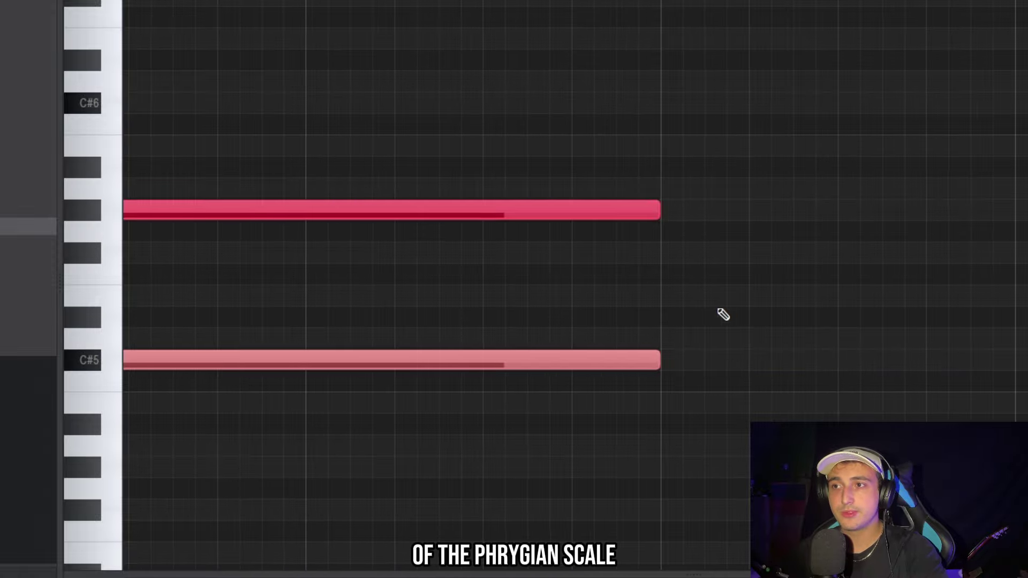
pyautogui.click(675, 335)
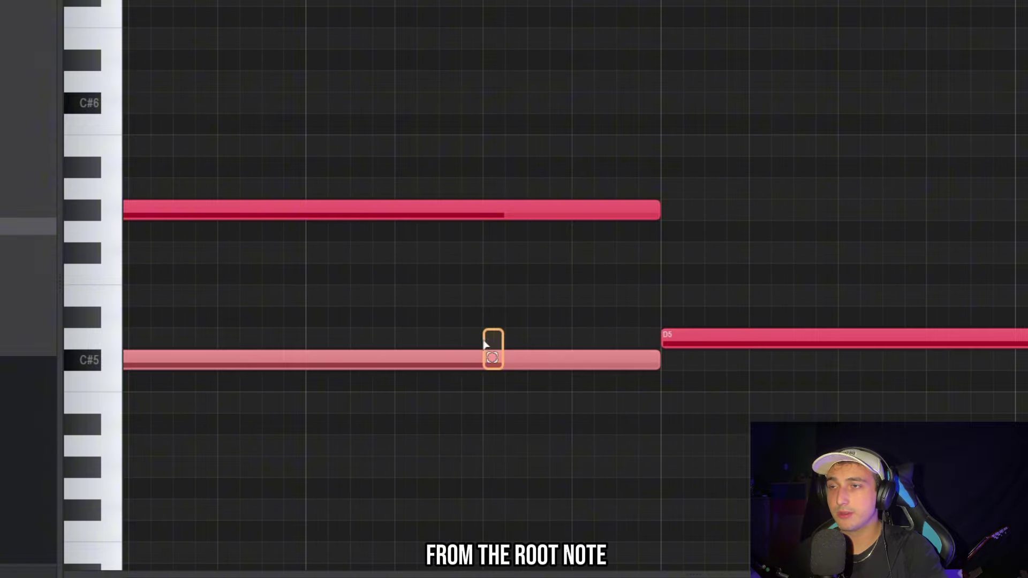
pyautogui.click(666, 192)
pyautogui.keyDown('ctrl'); pyautogui.scroll(-3, 671, 276); pyautogui.keyUp('ctrl')
# Play the two chords and transpose all their notes up one octave
pyautogui.press('space')
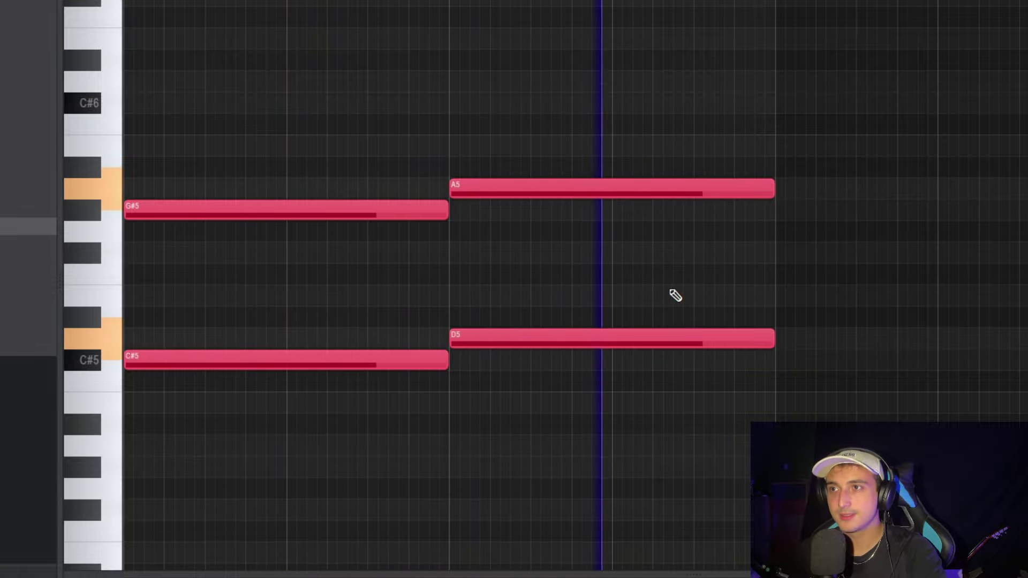
pyautogui.hotkey('ctrl', 'Up')
pyautogui.scroll(1, 671, 290)
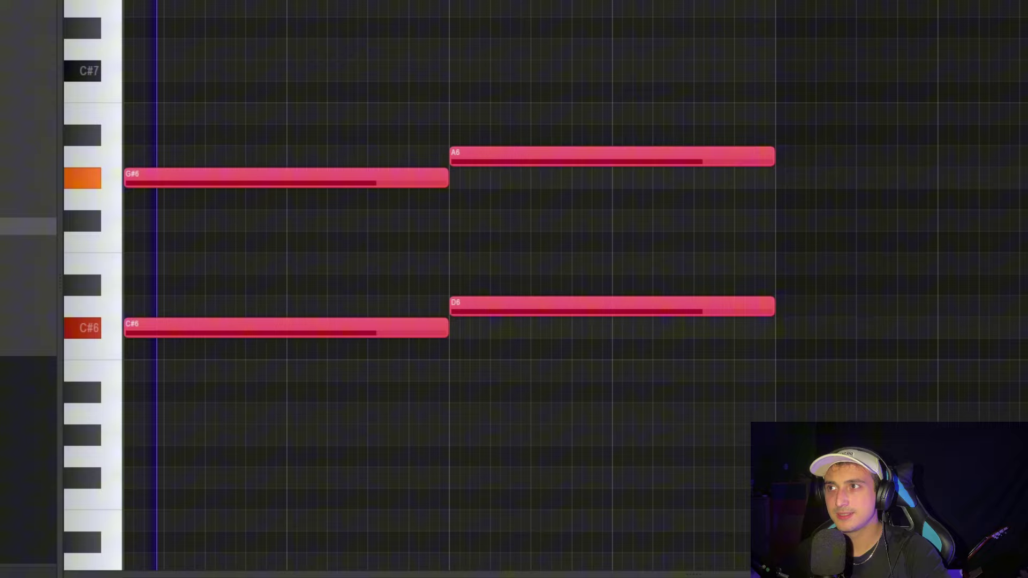
# Shorten the D6 and A6 notes and fill the rest of their space with a shorter B5 and F#6 chord
pyautogui.keyDown('ctrl'); pyautogui.moveTo(1018, 381); pyautogui.dragTo(569, 110); pyautogui.keyUp('ctrl')
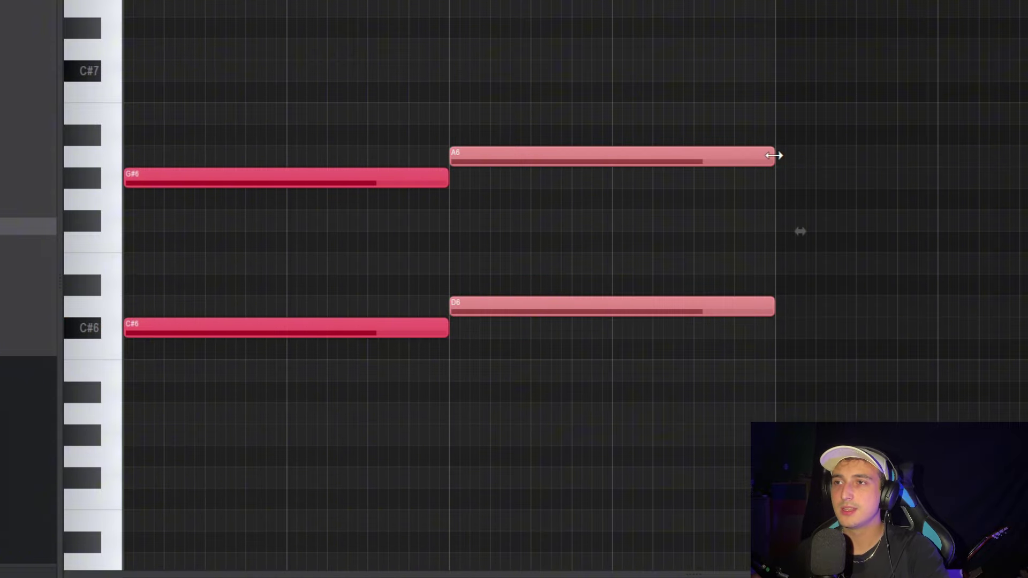
pyautogui.moveTo(773, 155); pyautogui.dragTo(637, 232)
pyautogui.hotkey('ctrl', 'b')
pyautogui.moveTo(799, 227); pyautogui.dragTo(713, 251)
pyautogui.hotkey('ctrl', 'd')
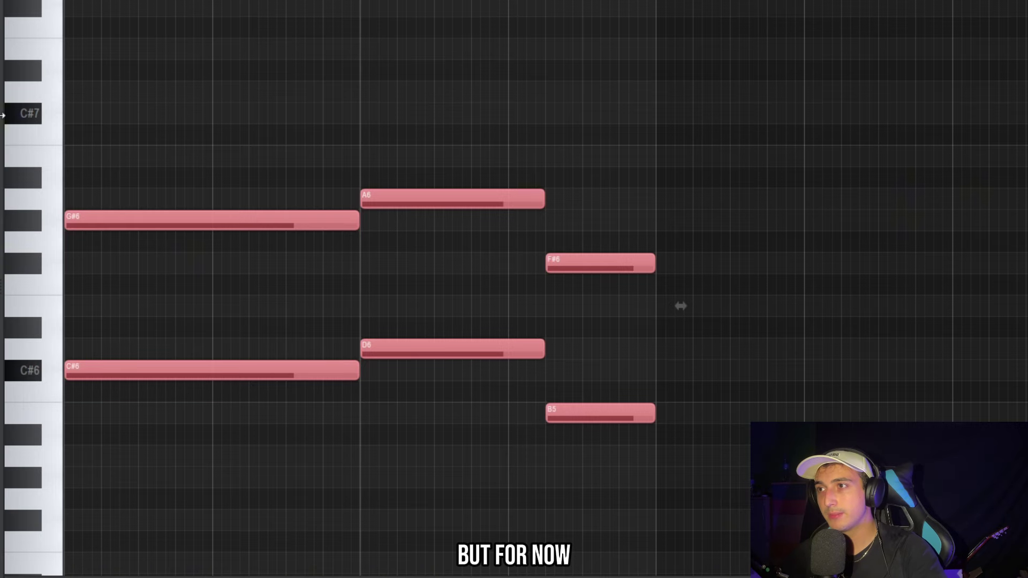
# Duplicate the whole chord progression directly after itself and deselect the notes
pyautogui.hotkey('ctrl', 'b')
pyautogui.scroll(-2, 522, 239)
pyautogui.hotkey('ctrl', 'd')
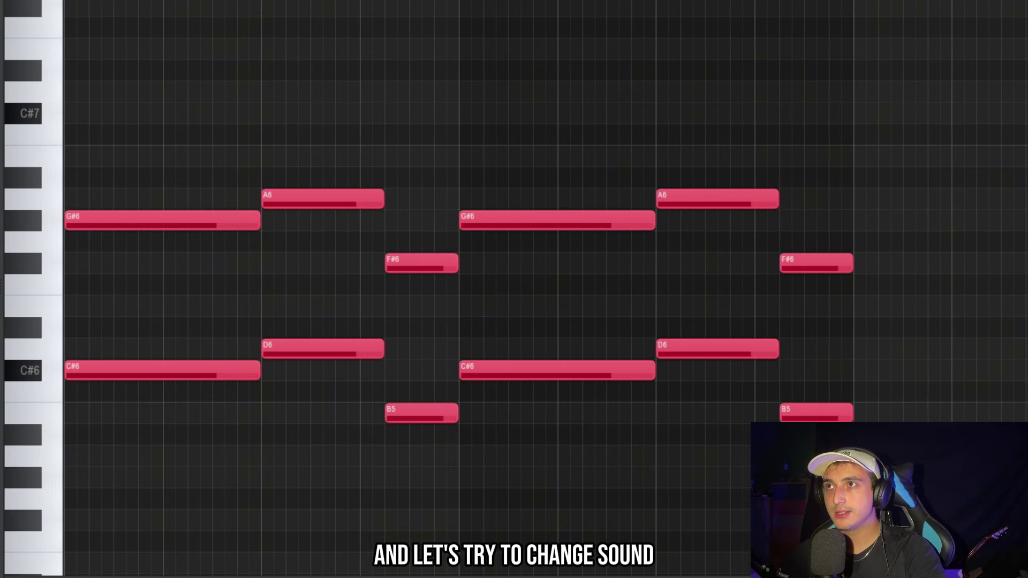
# Open the Nexus instrument on MELODY 6 and set its portamento speed to 1/8 in the modulation settings
pyautogui.press('F6')
pyautogui.click(481, 263)
pyautogui.press('space')
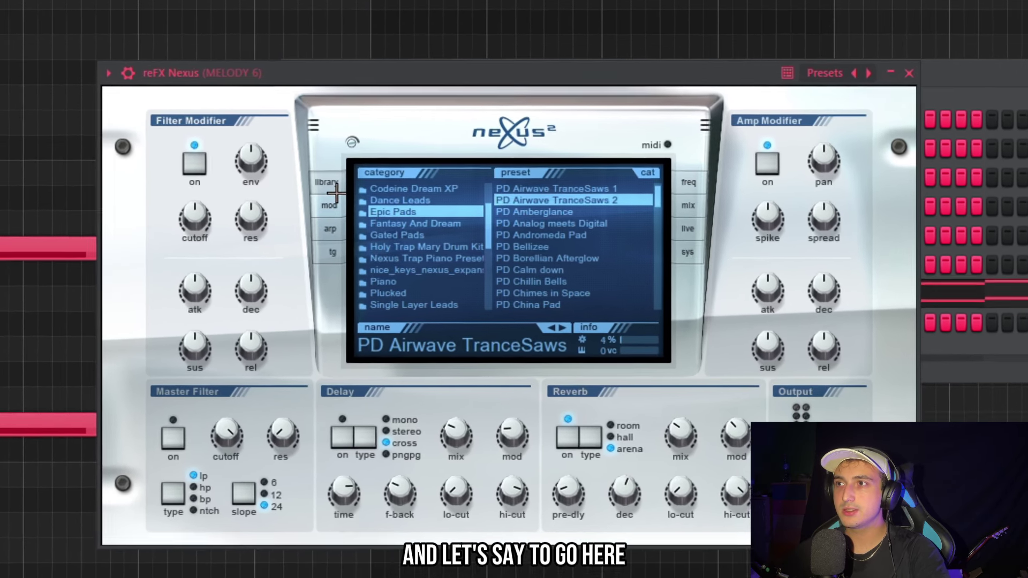
pyautogui.click(424, 185)
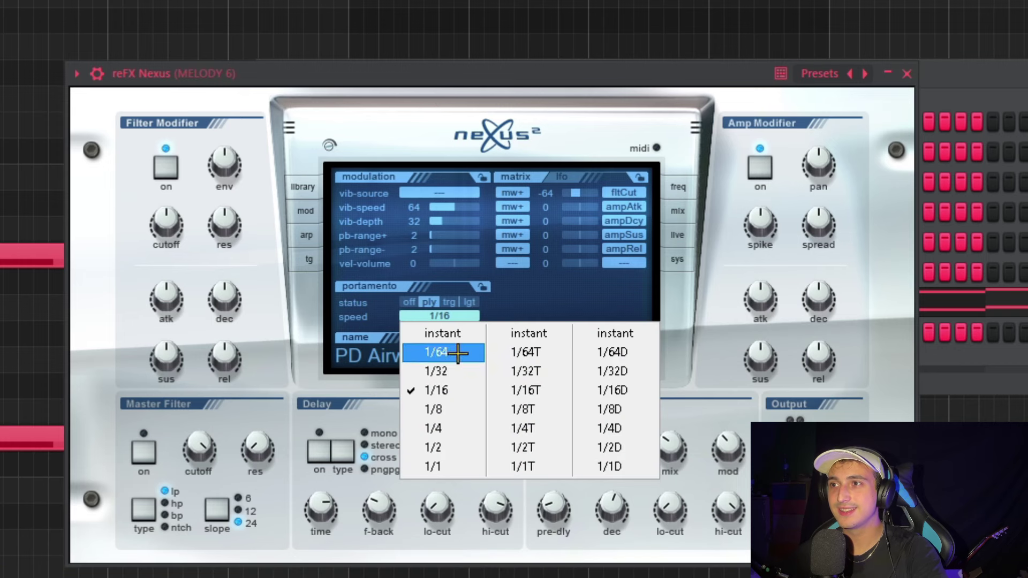
pyautogui.click(449, 405)
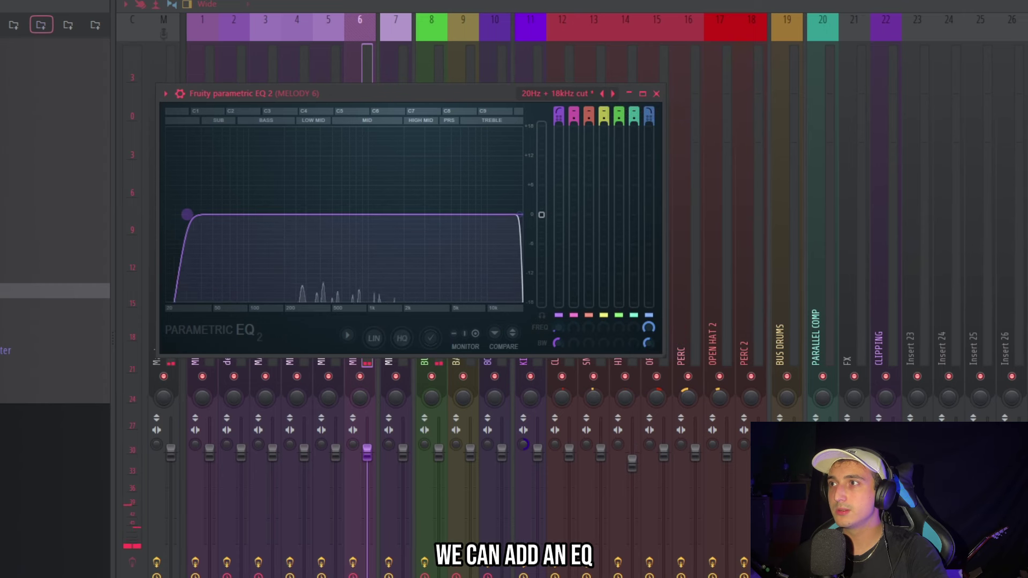
# Remove the low end of MELODY 6 with the EQ's low cut at about 200 Hz and adjust its high cut
pyautogui.moveTo(187, 215); pyautogui.dragTo(294, 214)
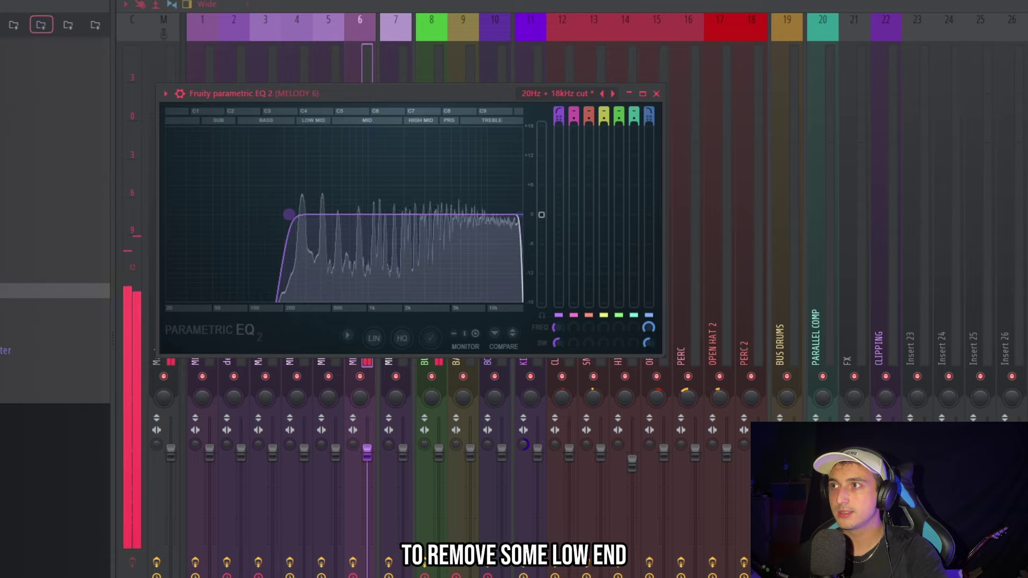
pyautogui.moveTo(501, 215); pyautogui.dragTo(518, 214)
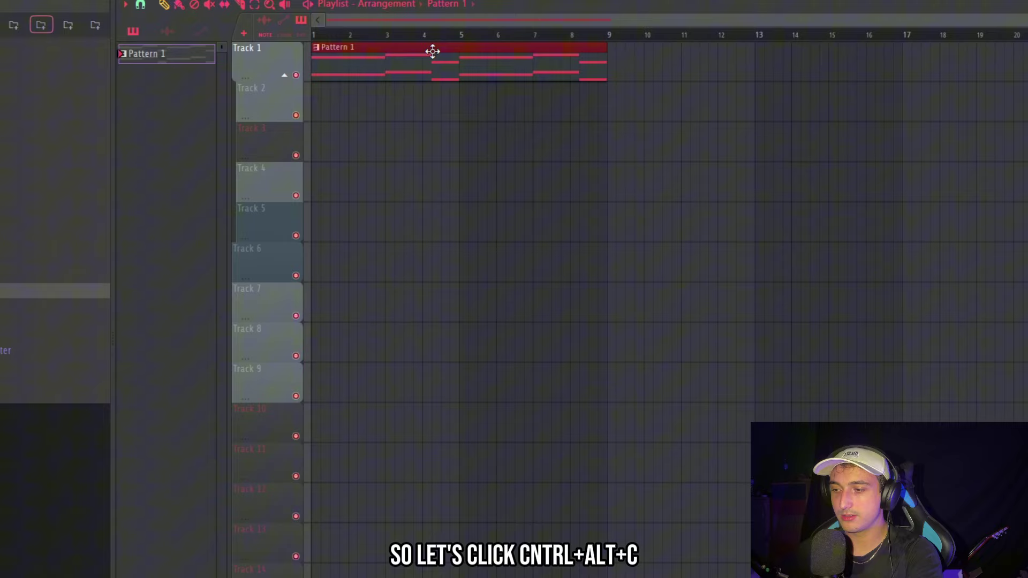
# Consolidate Pattern 1 to audio in the playlist and stretch the resulting clip down to two bars
pyautogui.hotkey('ctrl', 'alt', 'c')
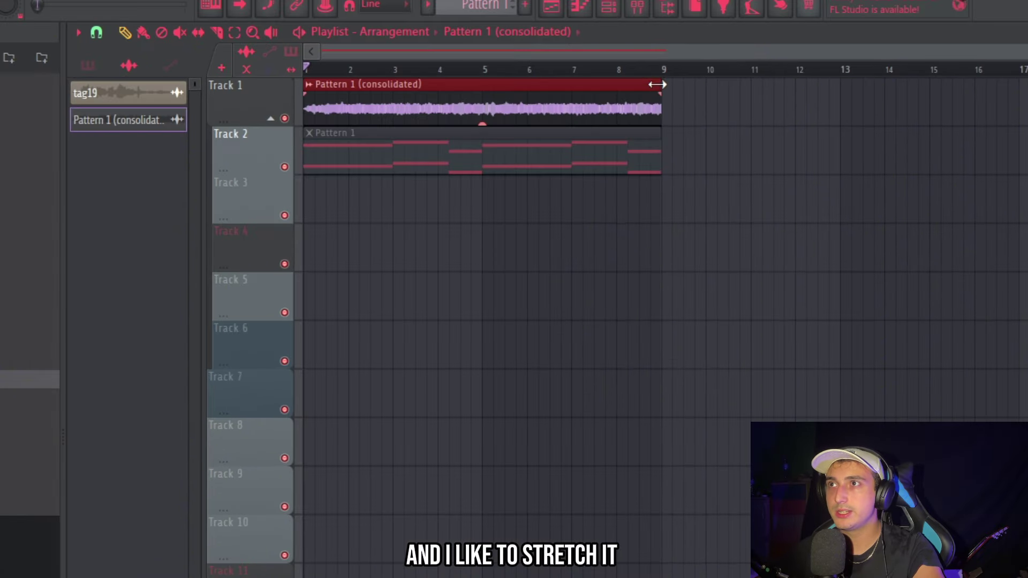
pyautogui.moveTo(657, 85); pyautogui.dragTo(507, 100)
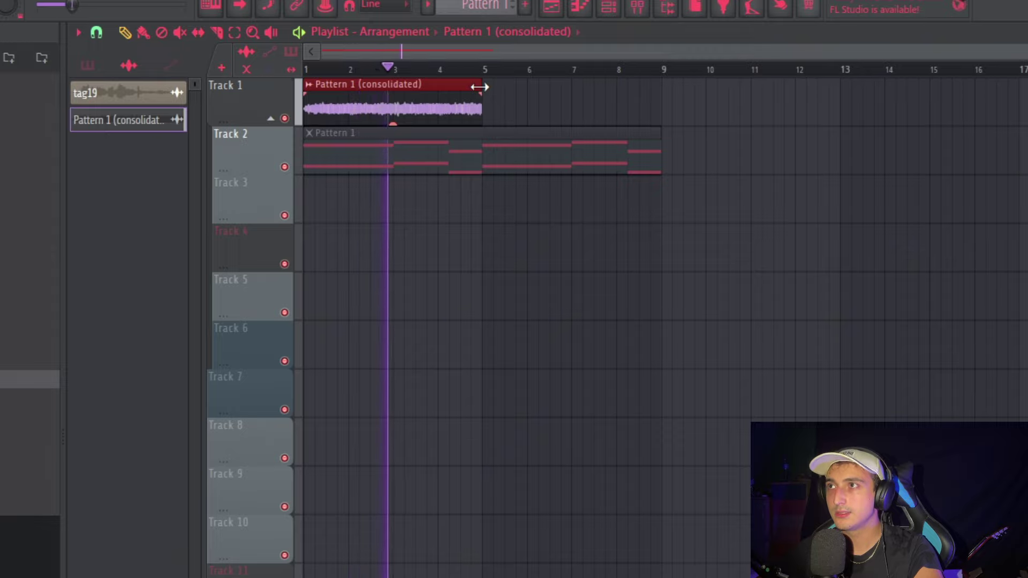
pyautogui.press('space')
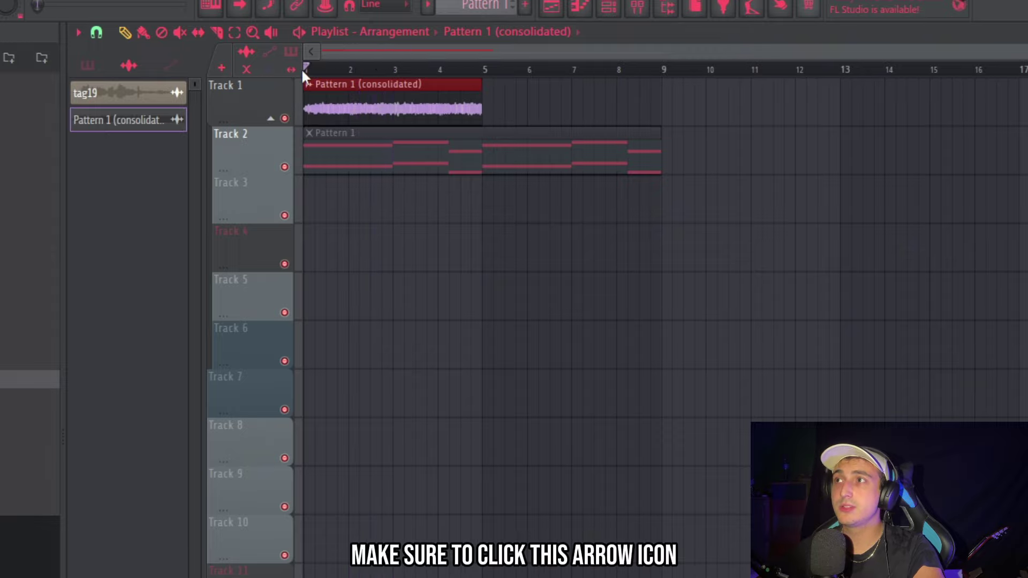
pyautogui.moveTo(480, 102); pyautogui.dragTo(392, 101)
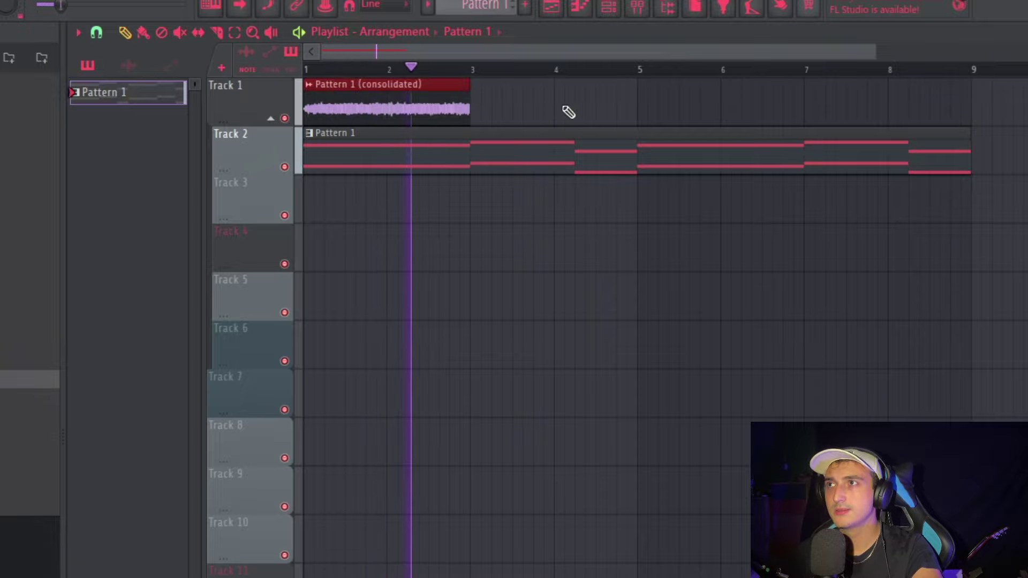
# Repeat the two-bar consolidated clip on Track 1 until it fills eight bars
pyautogui.hotkey('ctrl', 'b')
pyautogui.keyDown('ctrl'); pyautogui.keyDown('shift'); pyautogui.click(343, 97); pyautogui.keyUp('shift'); pyautogui.keyUp('ctrl')
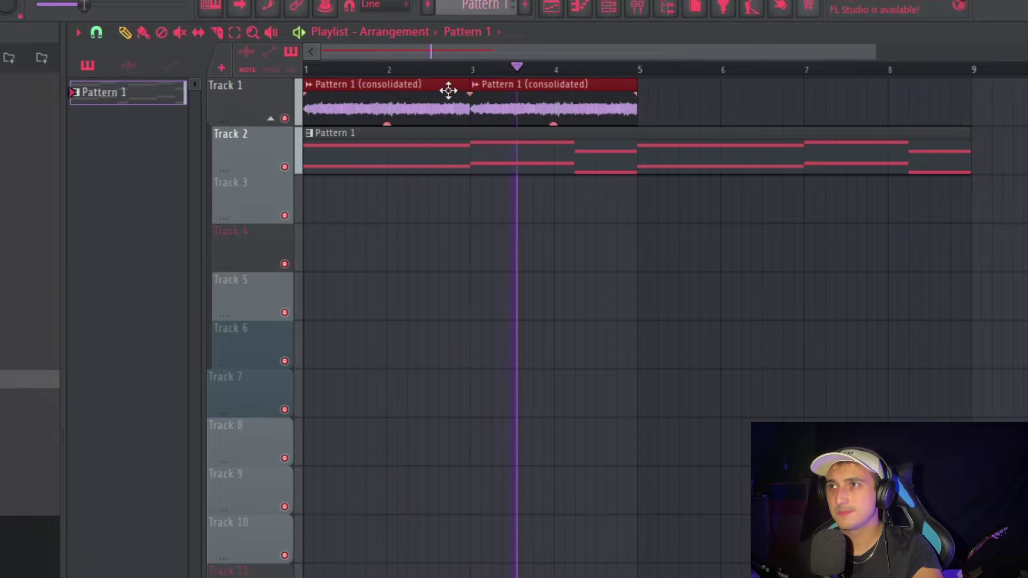
pyautogui.hotkey('ctrl', 'b')
pyautogui.scroll(-2, 746, 168)
pyautogui.keyDown('ctrl'); pyautogui.click(727, 217); pyautogui.keyUp('ctrl')
# Set the consolidated clip's time stretching mode to Stretch and raise its pitch range
pyautogui.doubleClick(573, 101)
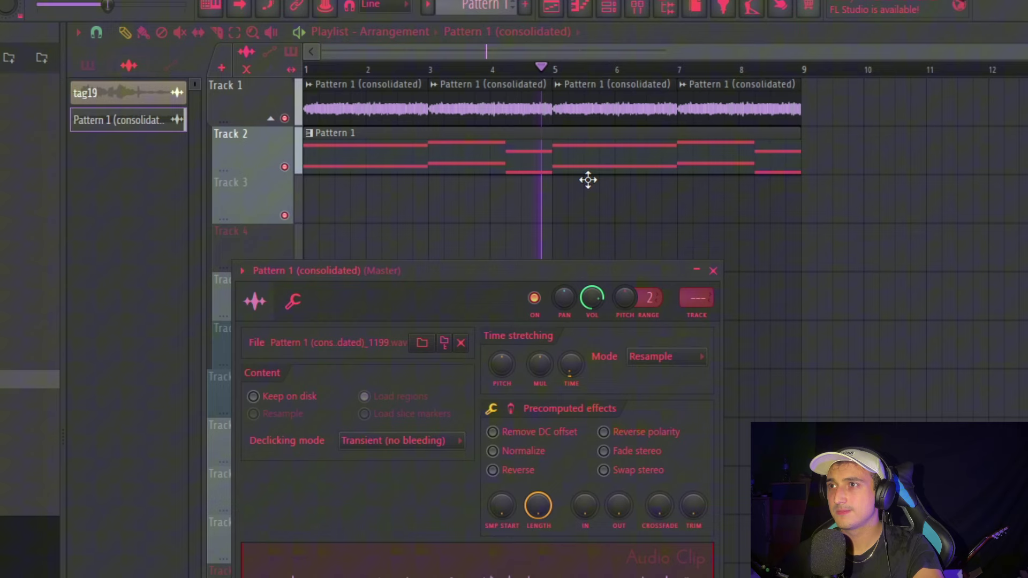
pyautogui.click(654, 369)
pyautogui.click(646, 406)
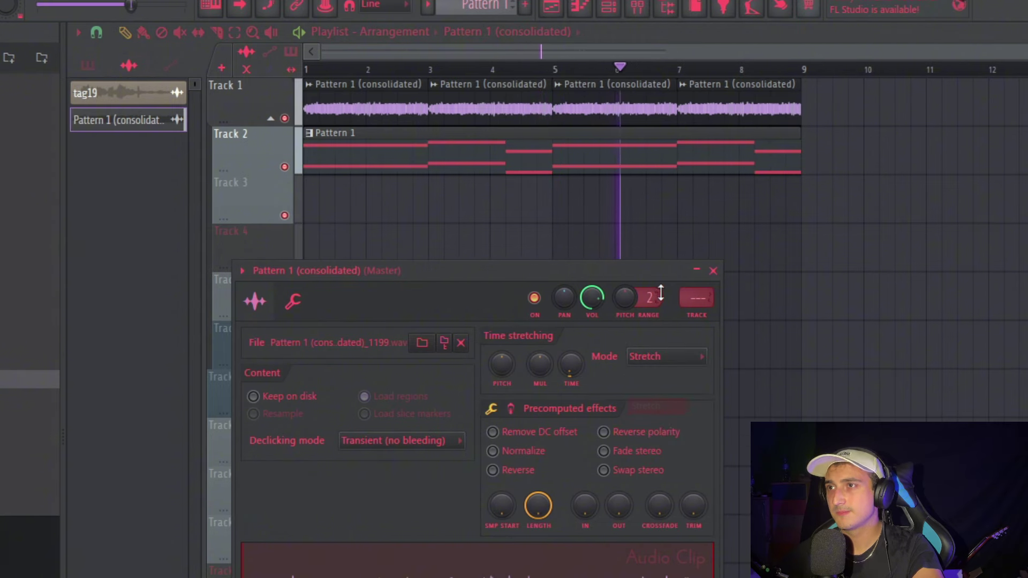
pyautogui.moveTo(642, 298); pyautogui.dragTo(642, 268)
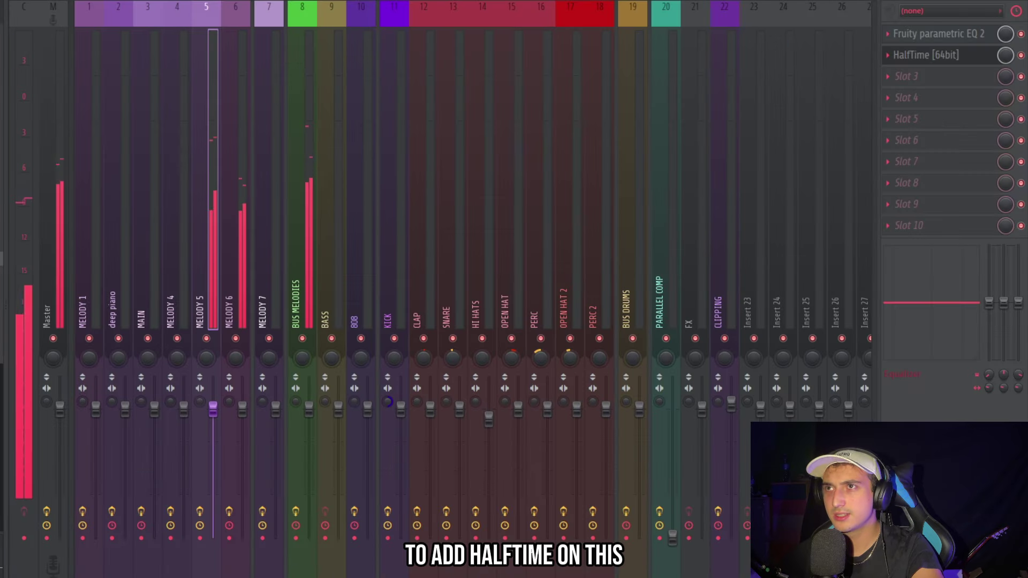
# Slightly lower the mixer volumes of MELODY 6 and MELODY 5
pyautogui.click(242, 411)
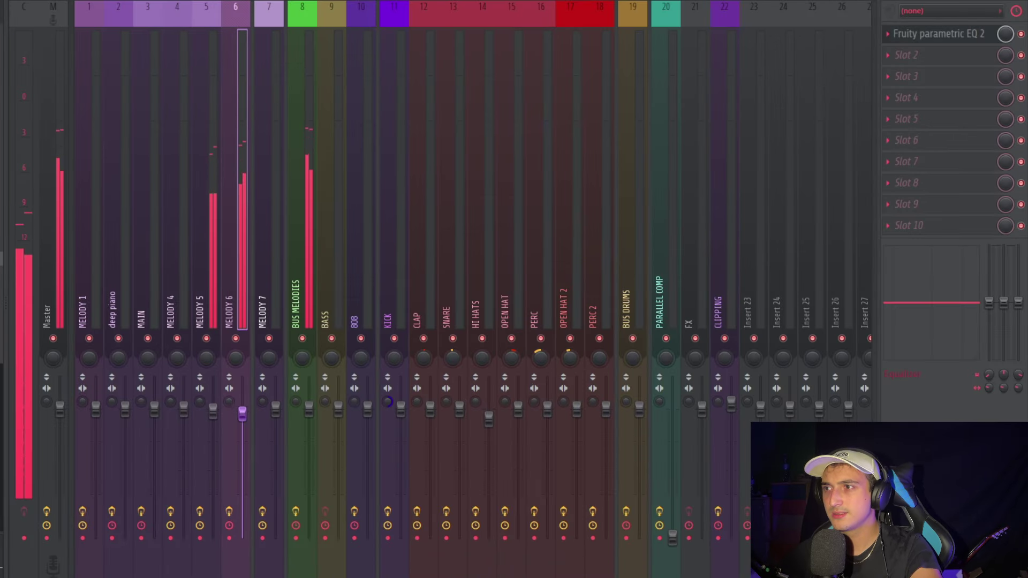
pyautogui.click(213, 414)
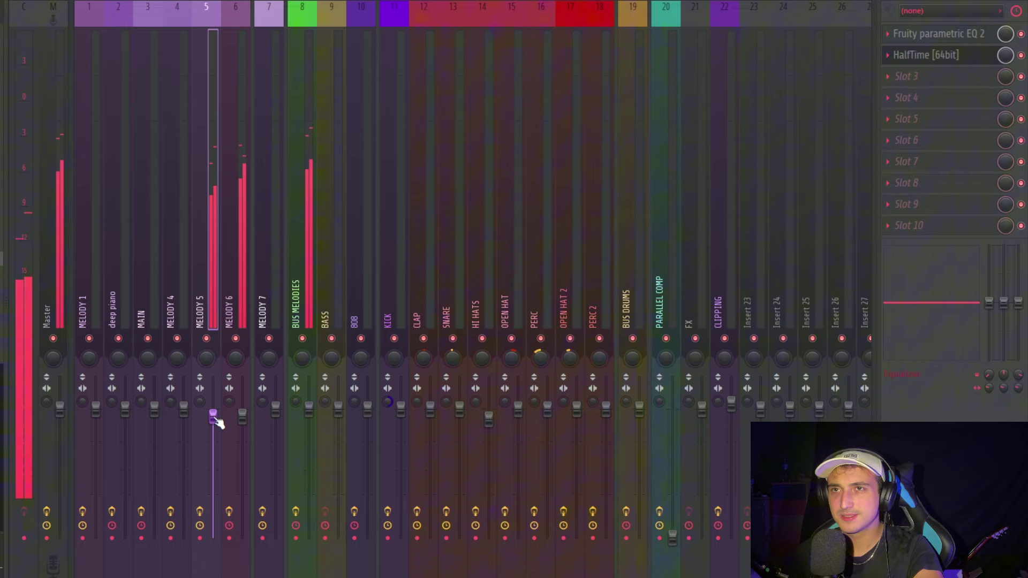
# Add Fruity Chorus and a second Fruity parametric EQ 2 after HalfTime on MELODY 5
pyautogui.click(907, 77)
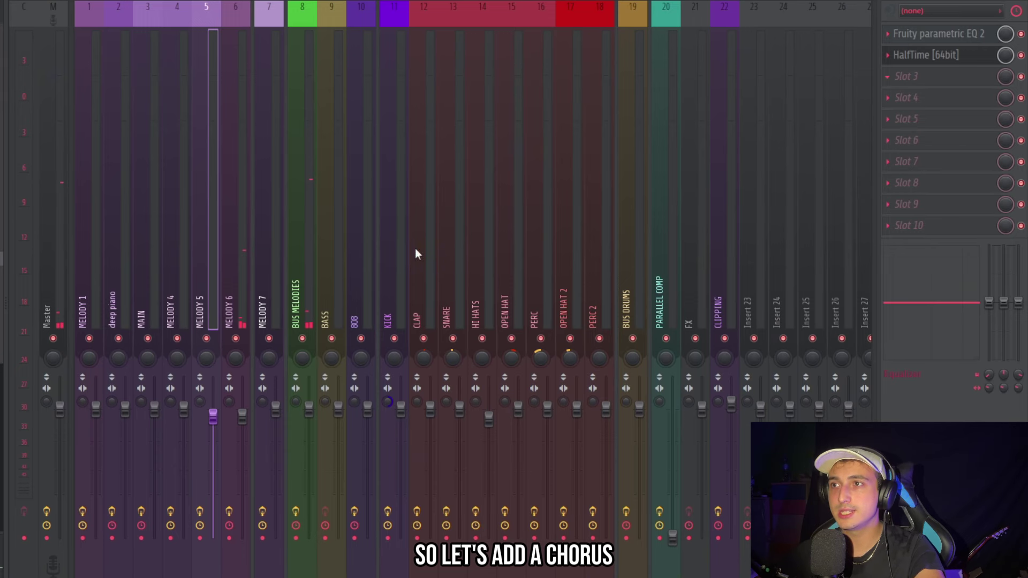
pyautogui.click(904, 98)
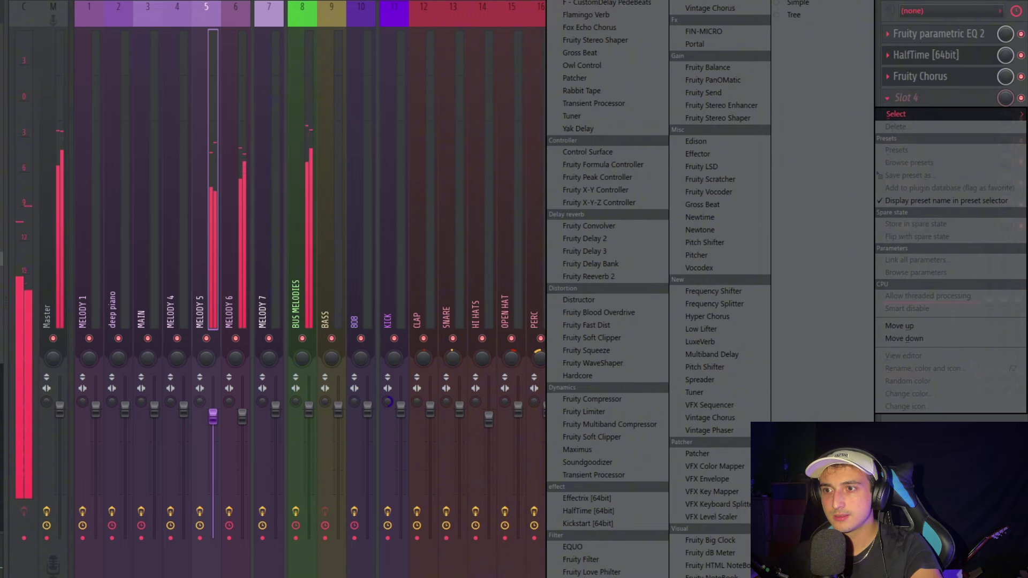
pyautogui.click(589, 576)
# Load the 20Hz + 18kHz cut preset in the new EQ and move its low cut to about 1.5 kHz and high cut to about 10 kHz
pyautogui.rightClick(550, 175)
pyautogui.click(564, 197)
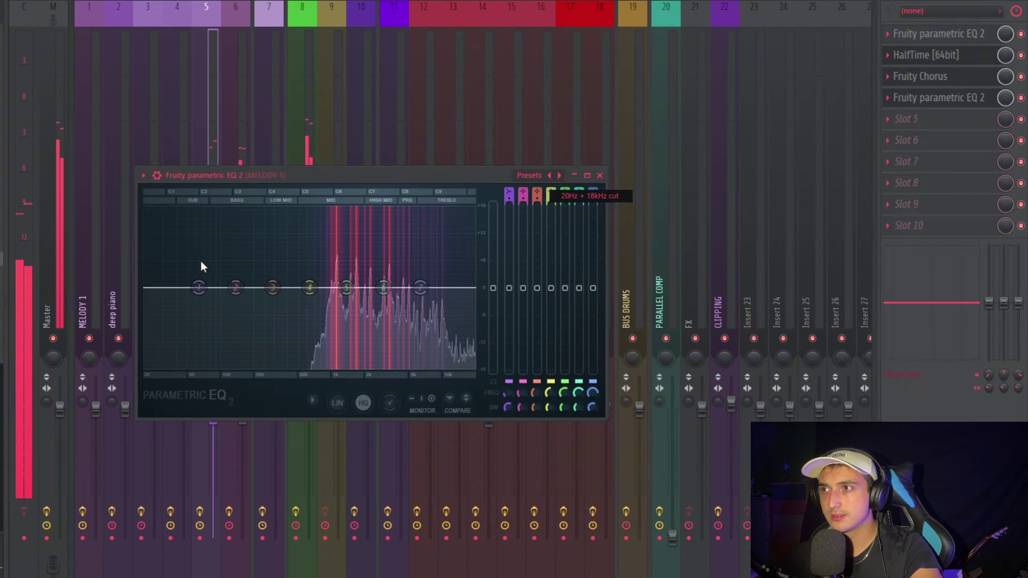
pyautogui.moveTo(151, 287); pyautogui.dragTo(355, 288)
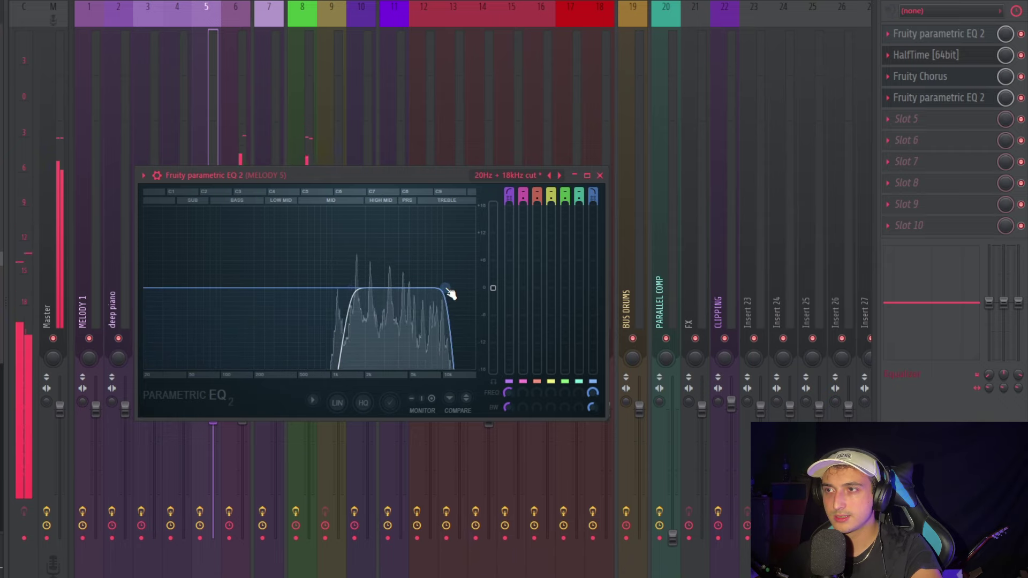
# Add PanMan after the second EQ on MELODY 5 with the 2 BarWideSlow MIDI preset and reduce its width
pyautogui.click(937, 121)
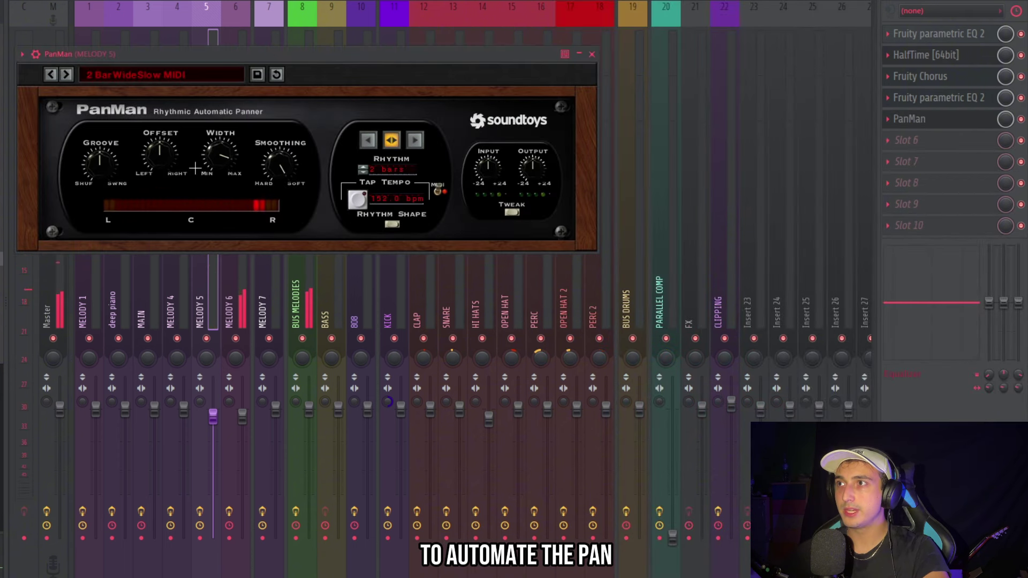
pyautogui.moveTo(213, 144); pyautogui.dragTo(208, 154)
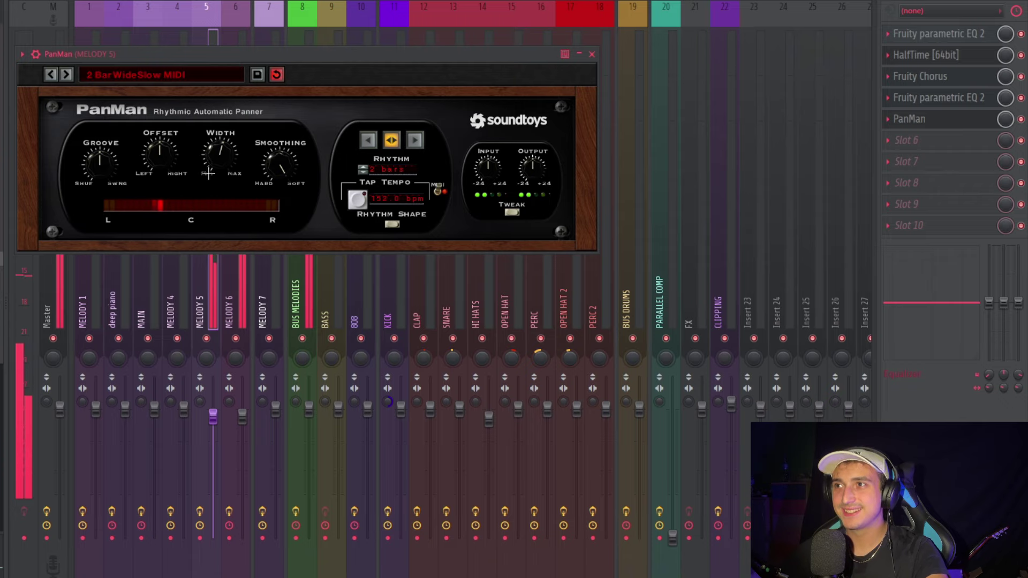
pyautogui.click(209, 301)
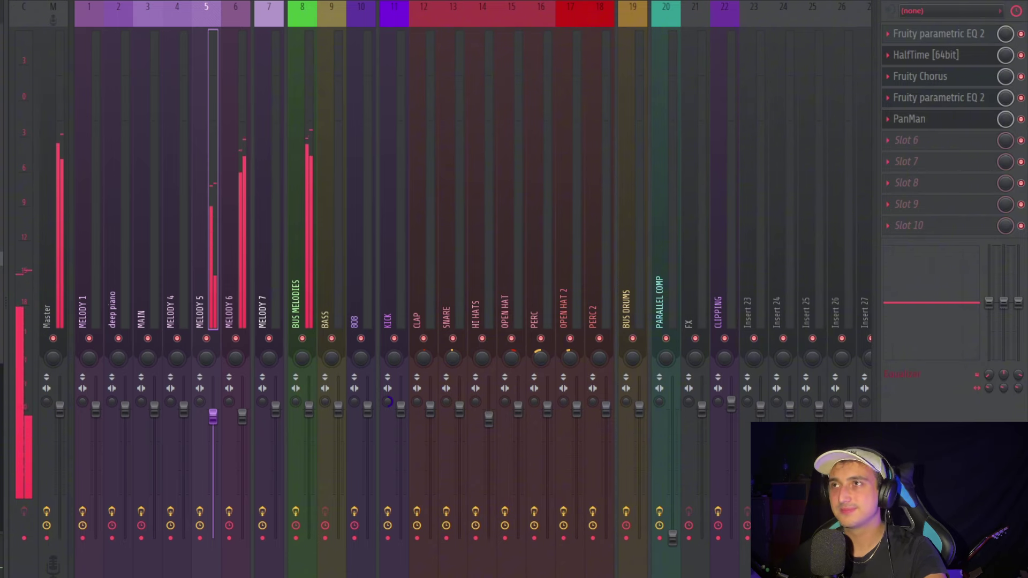
# Consolidate the Pattern 1 clip on Track 2 to audio, slip its content earlier to cut the slow attack, and play it back
pyautogui.moveTo(443, 197); pyautogui.dragTo(304, 159)
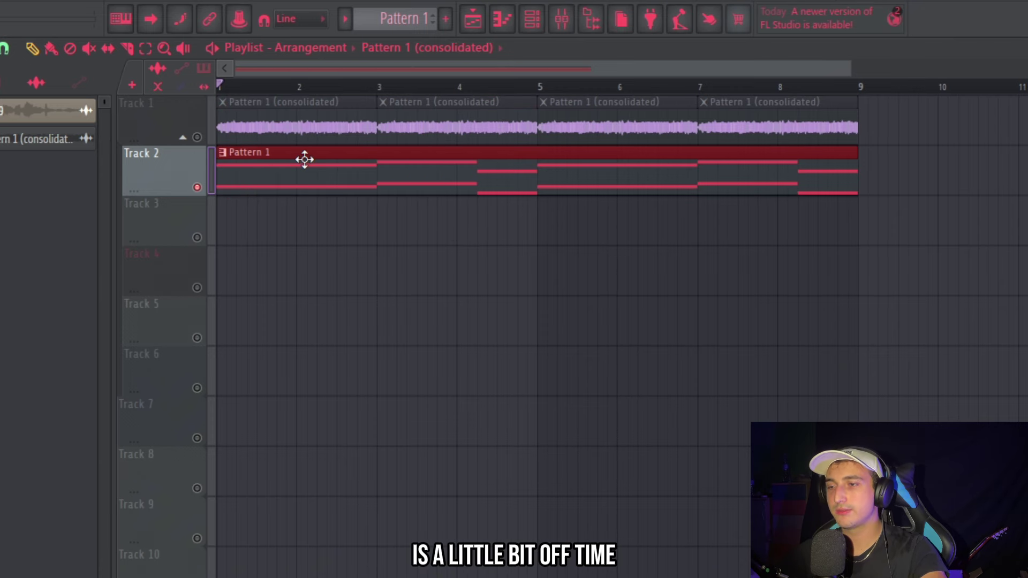
pyautogui.hotkey('ctrl', 'alt', 'c')
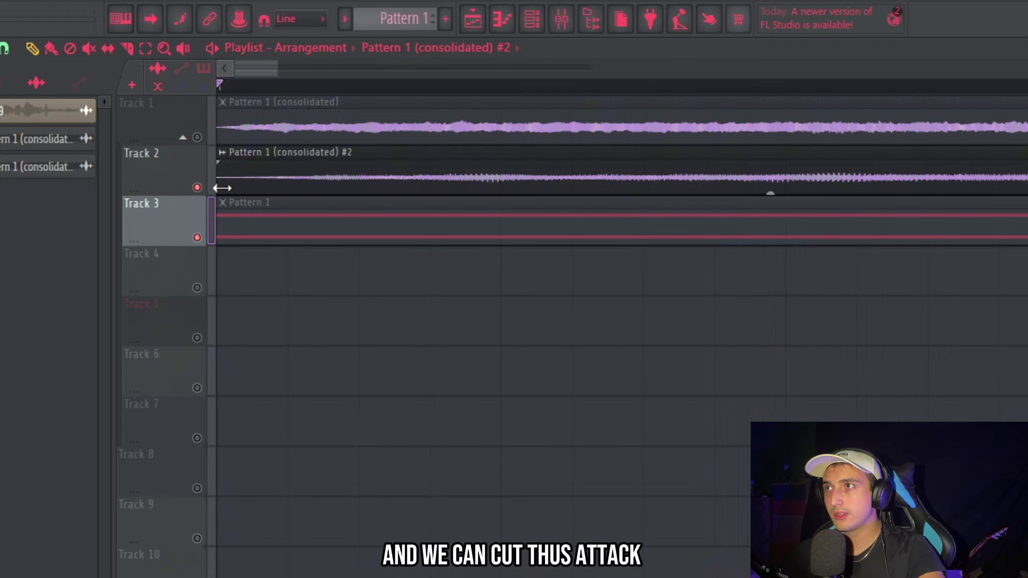
pyautogui.moveTo(222, 188); pyautogui.dragTo(182, 182)
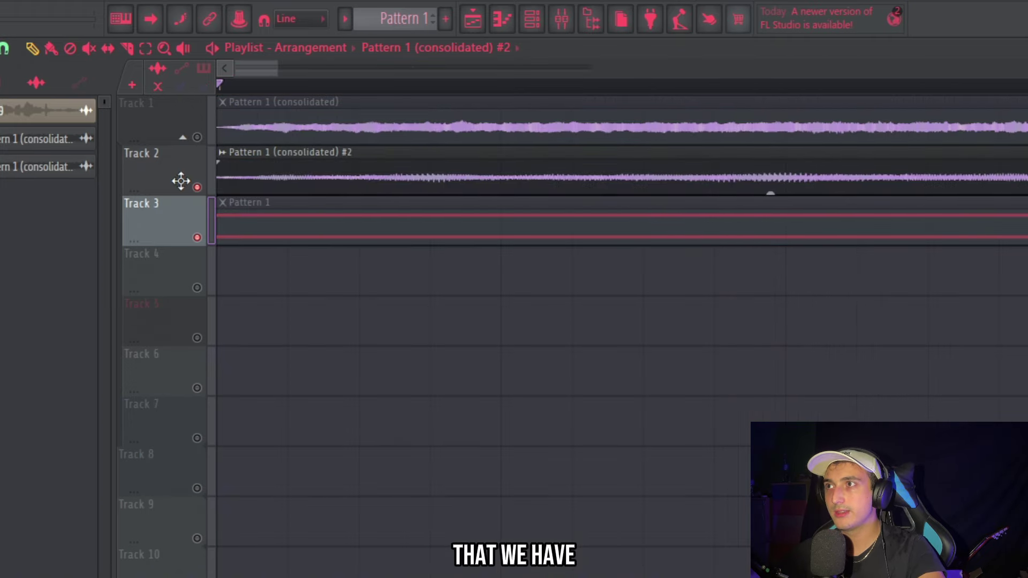
pyautogui.press('space')
pyautogui.scroll(-3, 403, 255)
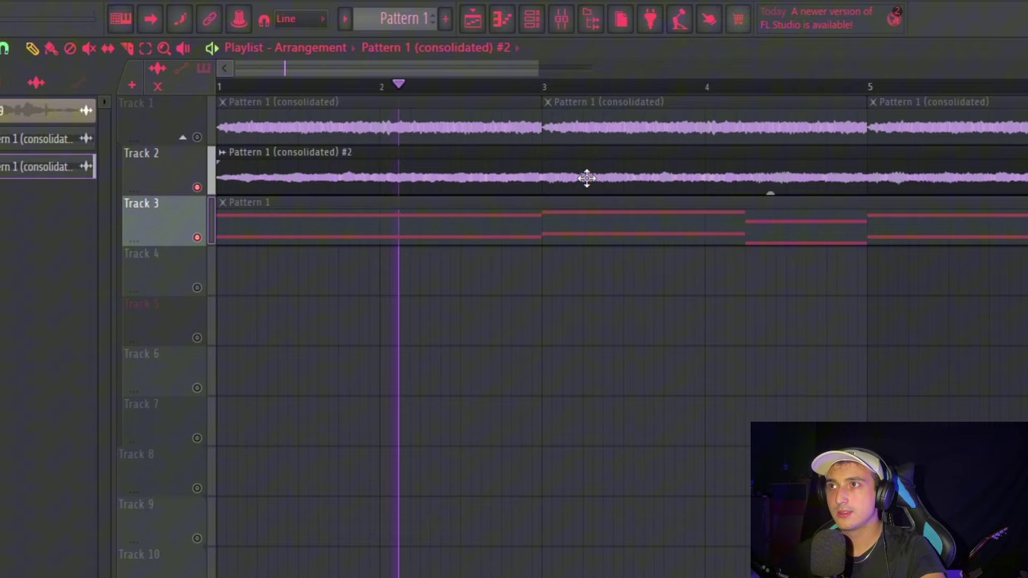
# Unmute the Subtle, Love it, Spinz and hat1 channels in Pattern 1's Channel rack
pyautogui.scroll(2, 579, 186)
pyautogui.scroll(2, 509, 197)
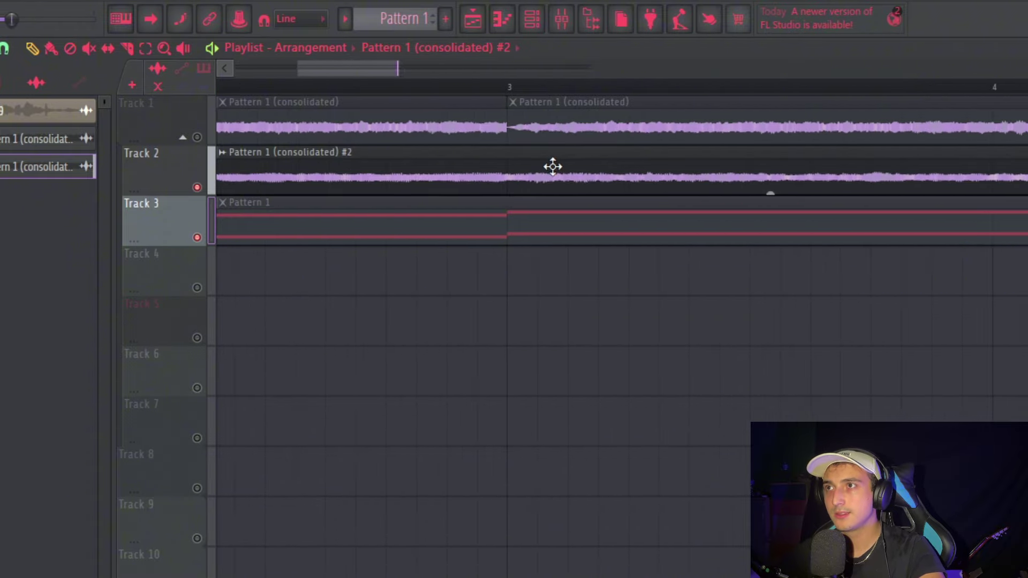
pyautogui.scroll(-6, 595, 225)
pyautogui.doubleClick(594, 225)
pyautogui.click(401, 301)
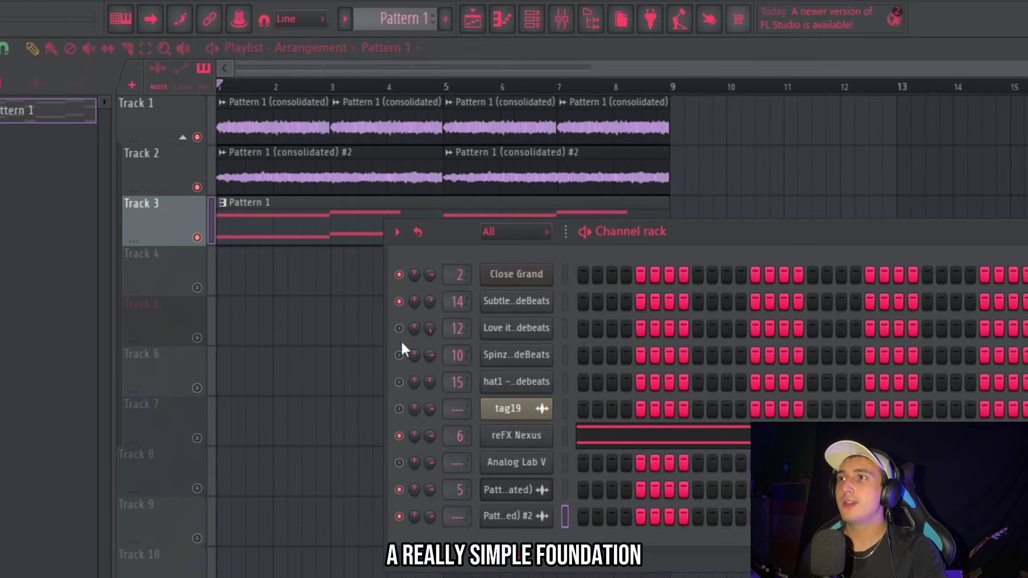
pyautogui.click(400, 329)
pyautogui.click(401, 357)
pyautogui.click(400, 382)
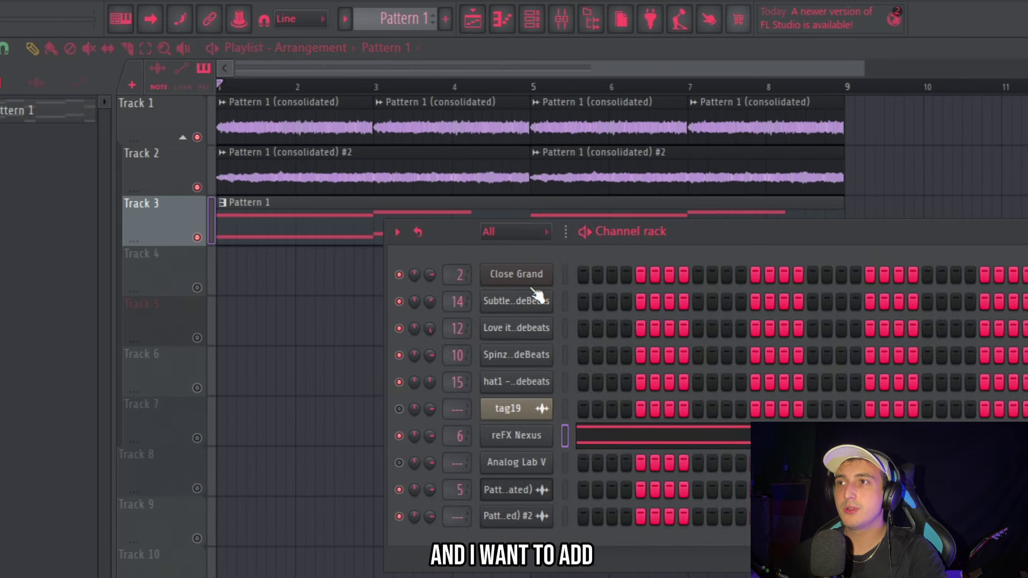
# Enter the bass notes C#4, D4 and B3 in Close Grand's piano roll, following the timing of the ghost chord notes
pyautogui.rightClick(549, 272)
pyautogui.click(641, 278)
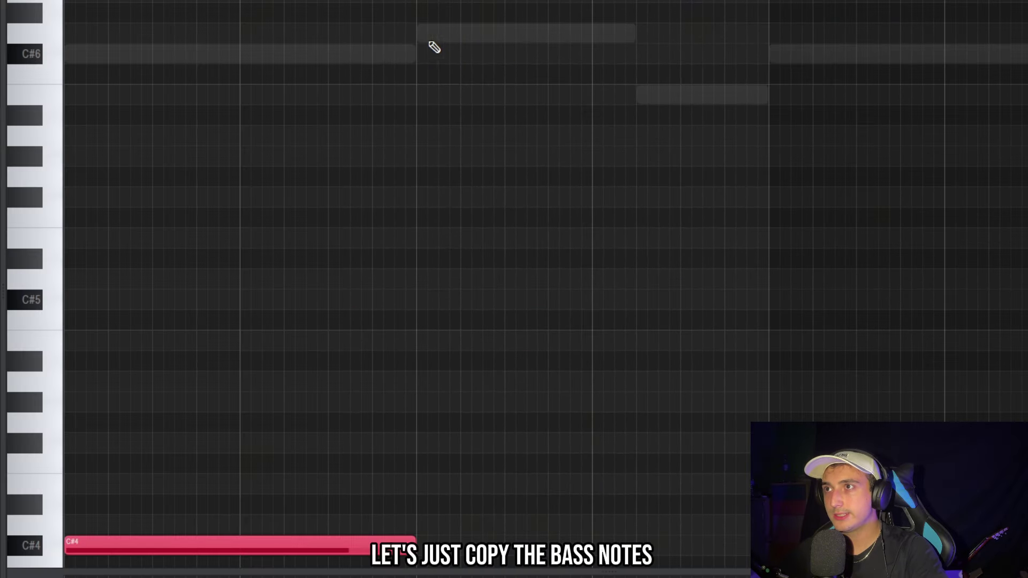
pyautogui.click(427, 34)
pyautogui.click(646, 96)
pyautogui.moveTo(627, 126); pyautogui.dragTo(696, 6)
pyautogui.hotkey('ctrl', 'Down')
pyautogui.hotkey('ctrl', 'Down')
pyautogui.scroll(-3, 487, 231)
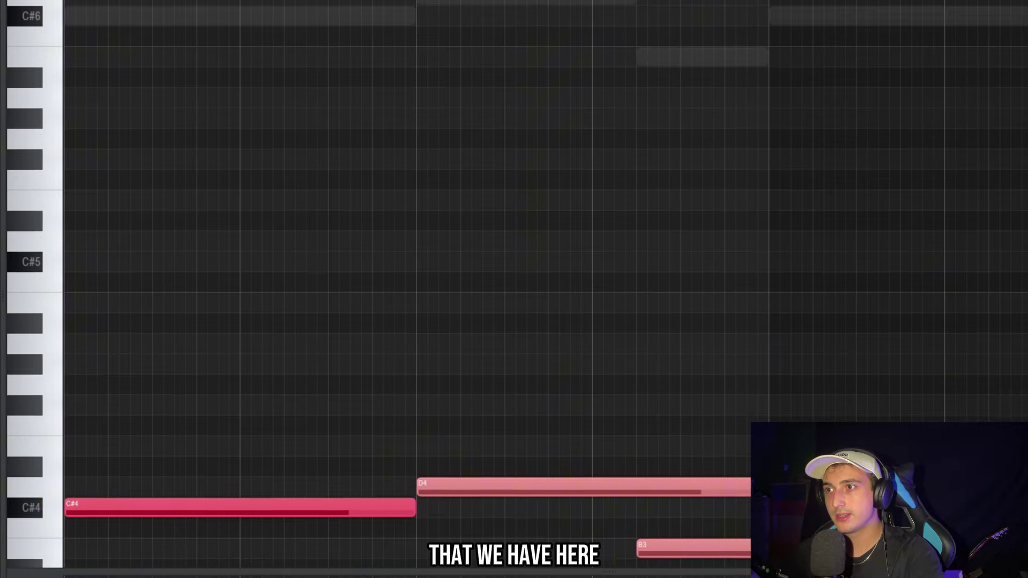
# Lower the Close Grand bass notes to C#3, D3 and B2 and make each note end where the next begins
pyautogui.press('space')
pyautogui.scroll(-3, 591, 475)
pyautogui.hotkey('ctrl', 'd')
pyautogui.hotkey('ctrl', 'Down')
pyautogui.hotkey('ctrl', 'l')
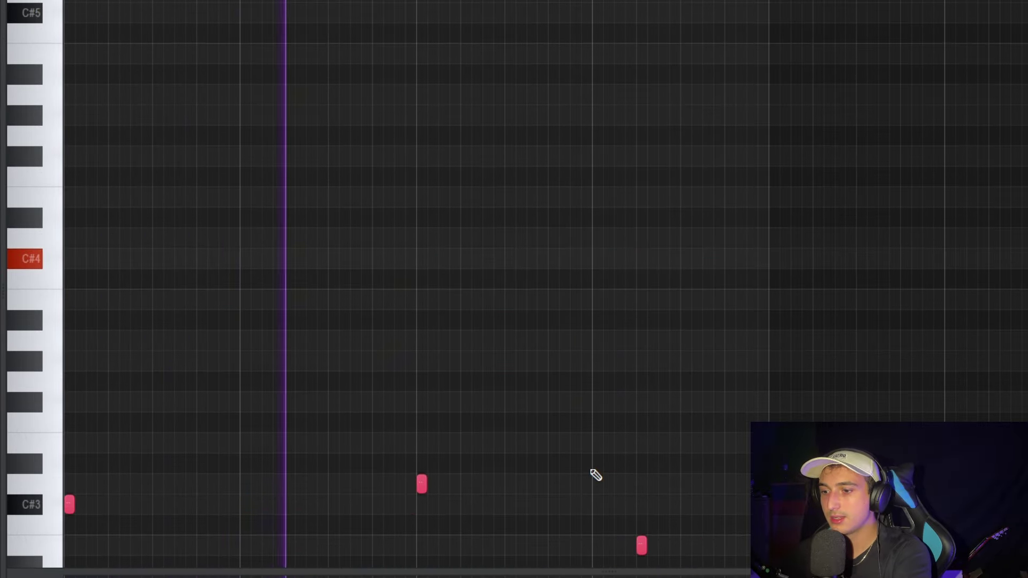
pyautogui.scroll(4, 654, 491)
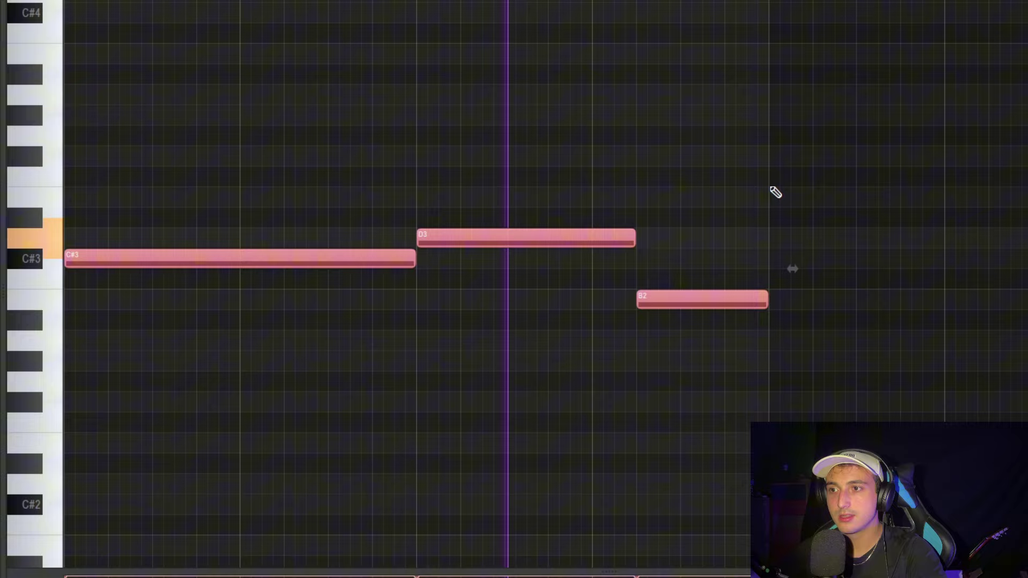
# Duplicate the three-note Close Grand bass phrase directly after itself
pyautogui.hotkey('ctrl', 'b')
pyautogui.scroll(-3, 512, 225)
pyautogui.scroll(2, 535, 229)
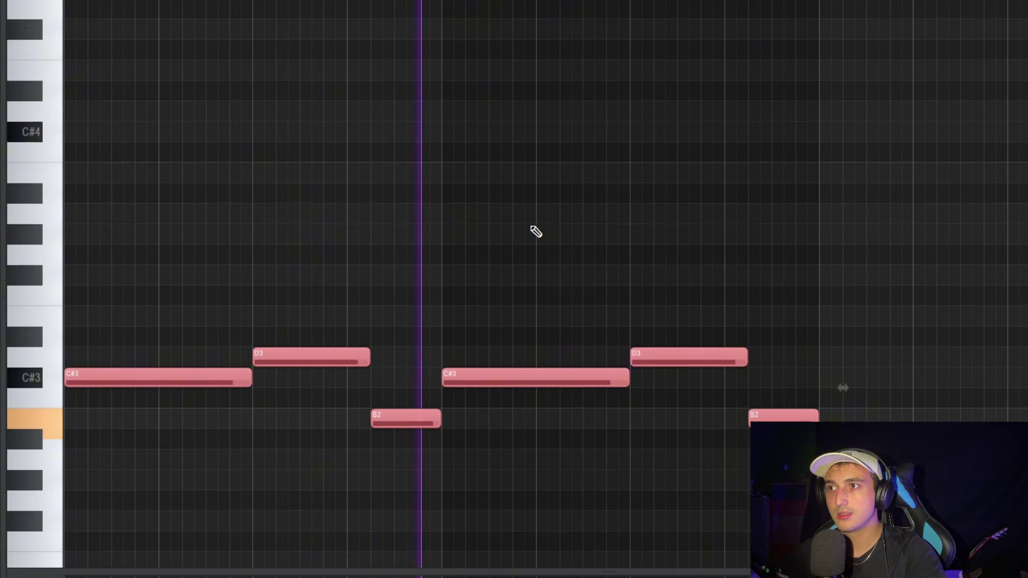
pyautogui.scroll(3, 884, 255)
pyautogui.scroll(-2, 883, 255)
# Check the deep piano mixer track's Fruity Chorus and compare the piano with MELODY 5 and MELODY 6 by toggling solo
pyautogui.press('F6')
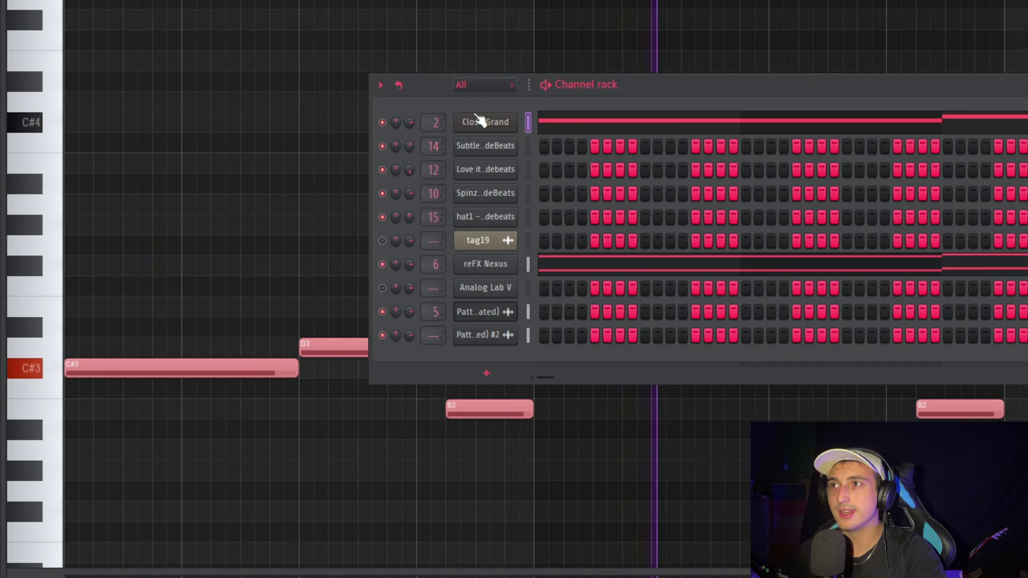
pyautogui.press('F9')
pyautogui.click(129, 211)
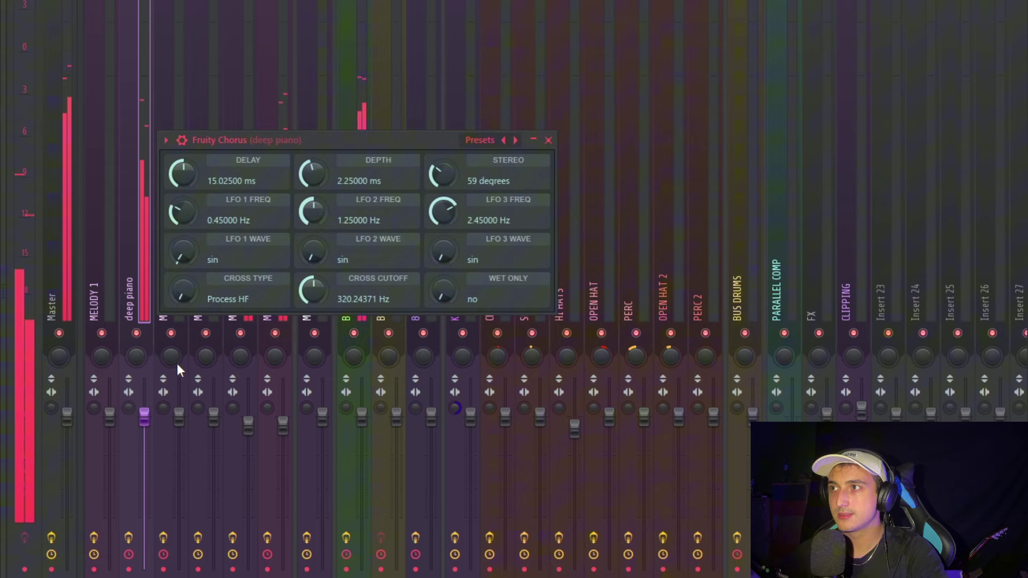
pyautogui.rightClick(136, 332)
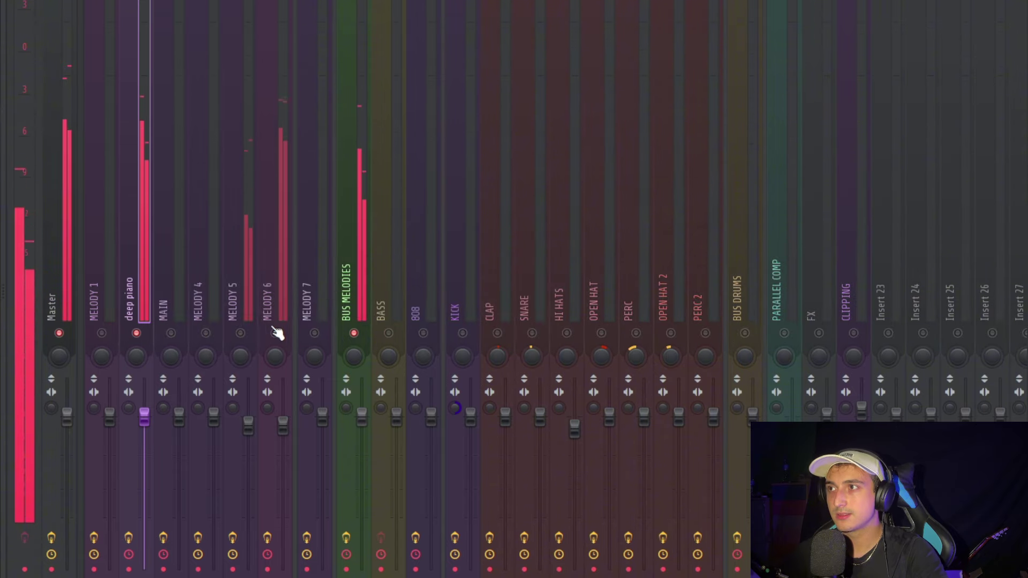
pyautogui.rightClick(274, 333)
pyautogui.rightClick(241, 333)
pyautogui.rightClick(241, 333)
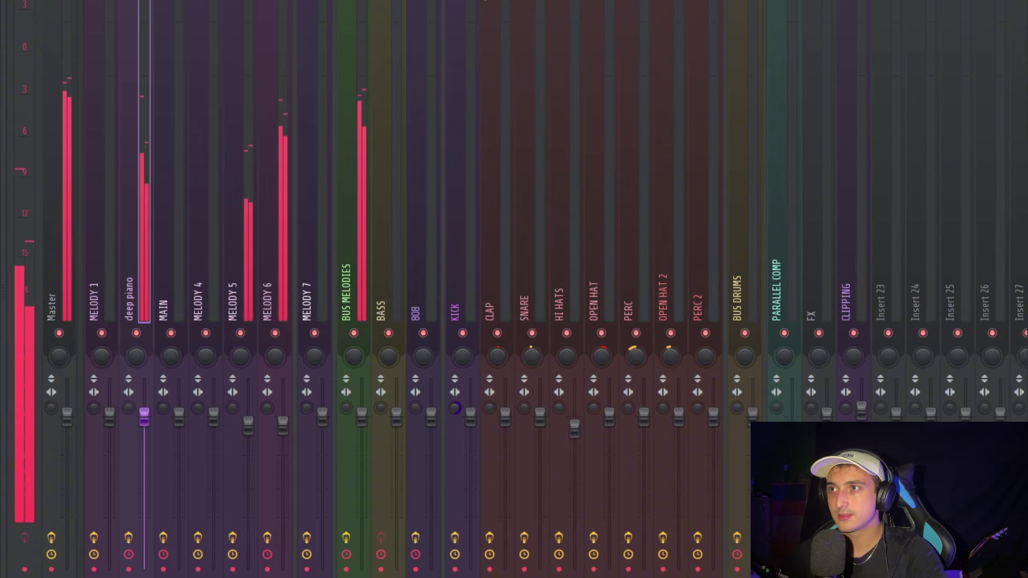
# Copy the reFX Nexus notes into the PoiZone channel and listen to them with the ARP Liquid preset
pyautogui.press('F6')
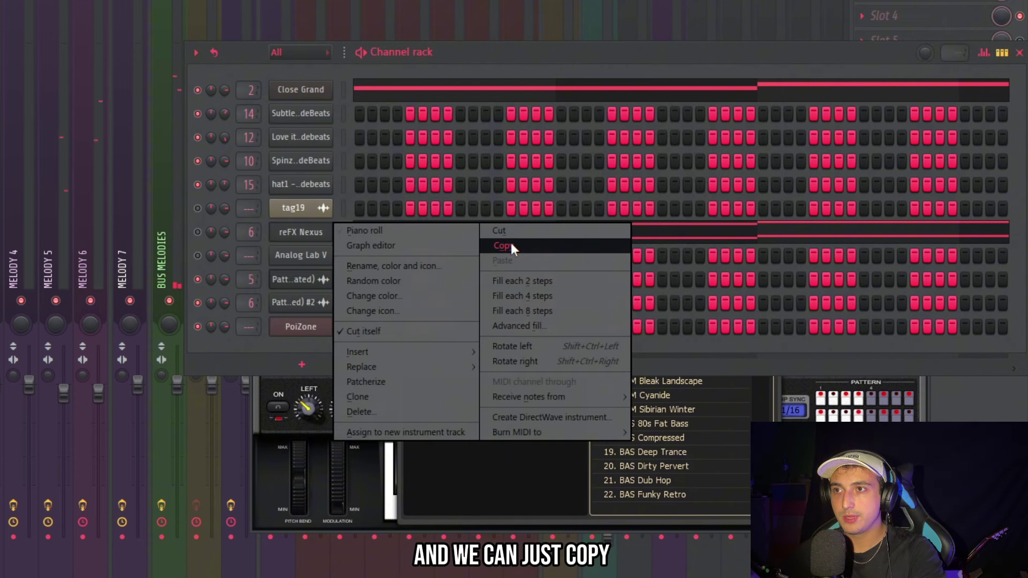
pyautogui.click(511, 242)
pyautogui.rightClick(319, 328)
pyautogui.moveTo(364, 325)
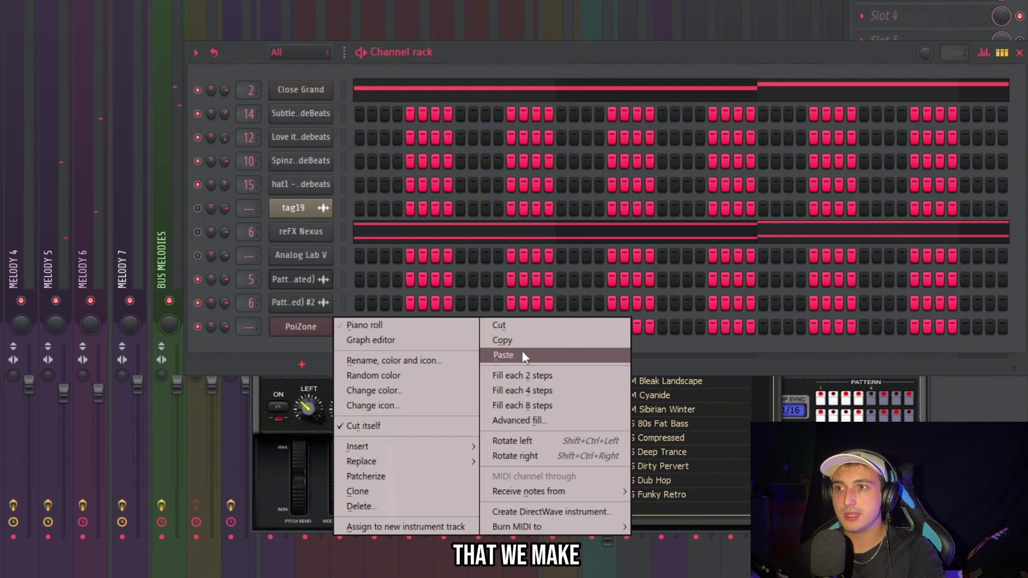
pyautogui.click(522, 352)
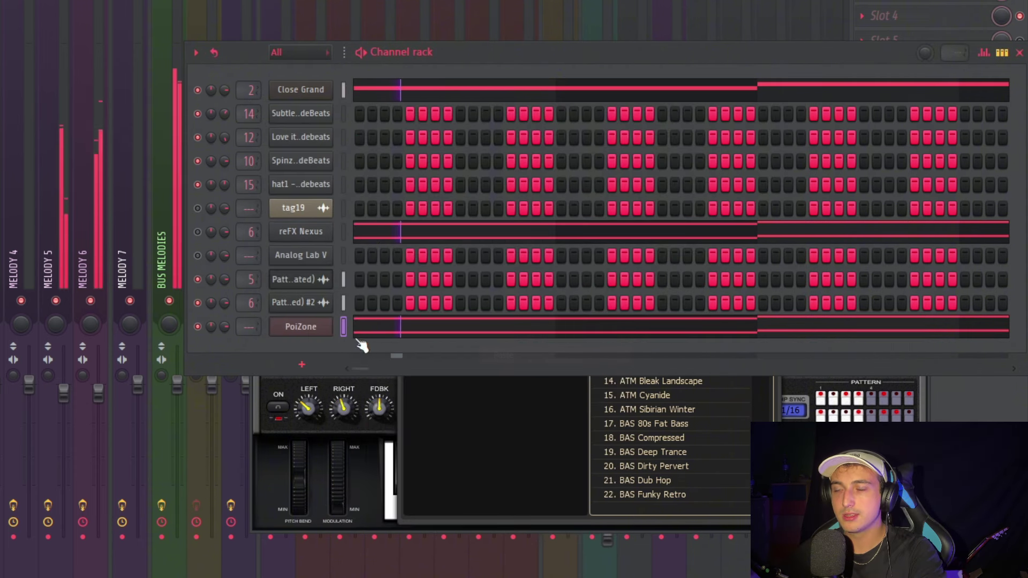
pyautogui.click(417, 408)
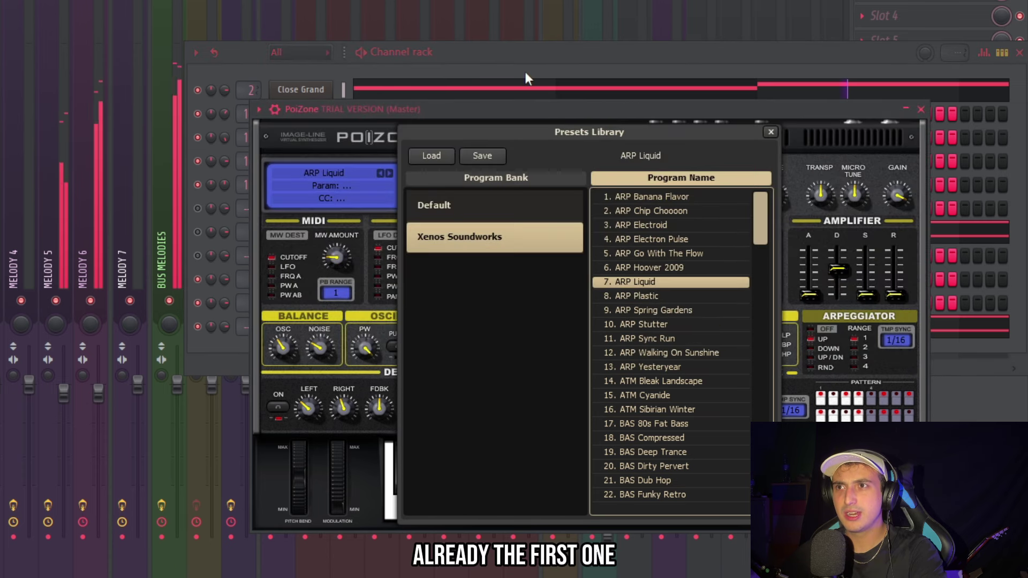
pyautogui.click(513, 52)
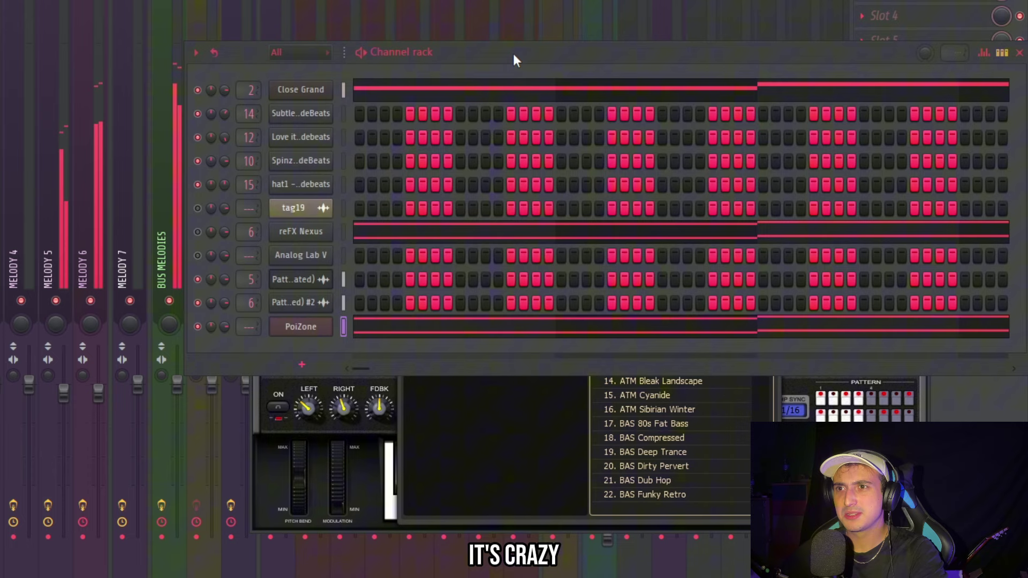
pyautogui.click(422, 323)
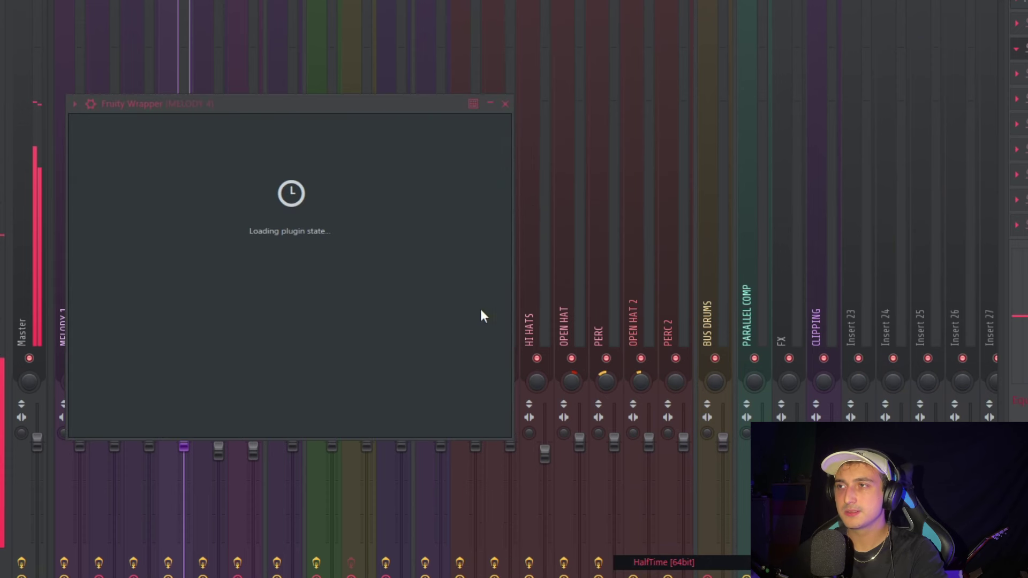
# Close the HalfTime window, pan the MELODY 4 track to the left and lower its volume slightly
pyautogui.press('Escape')
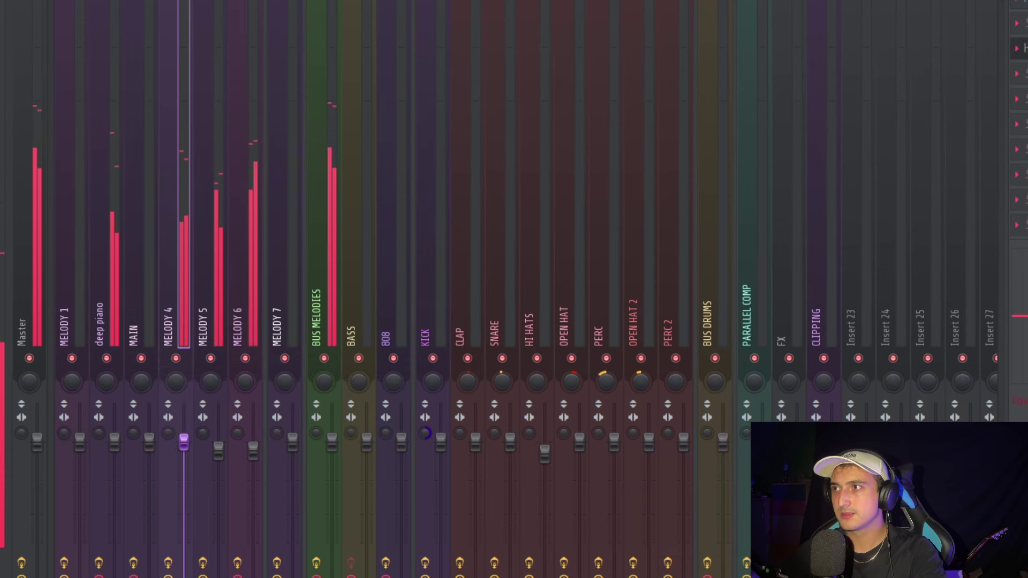
pyautogui.moveTo(170, 382); pyautogui.dragTo(171, 388)
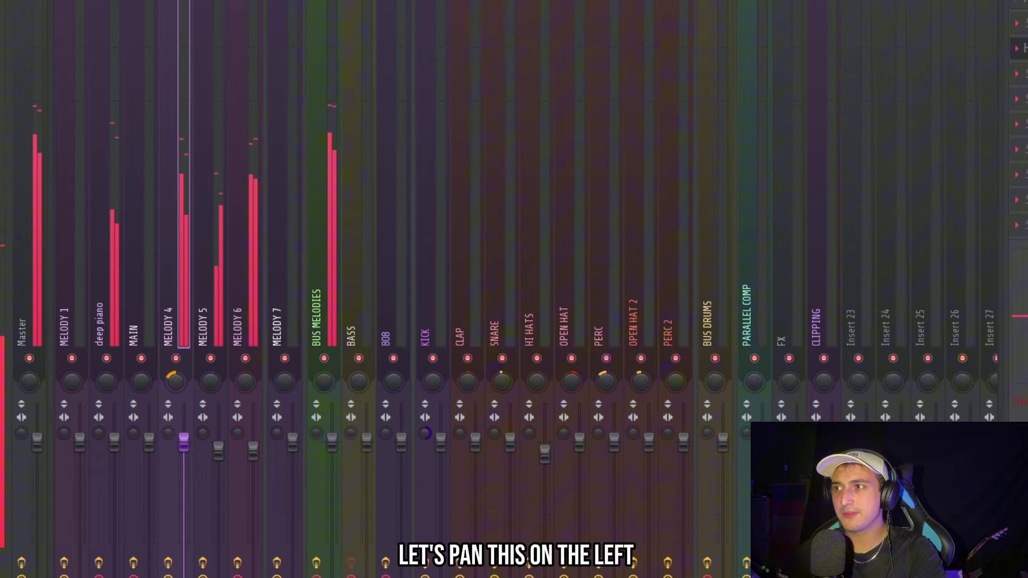
pyautogui.moveTo(183, 442); pyautogui.dragTo(185, 447)
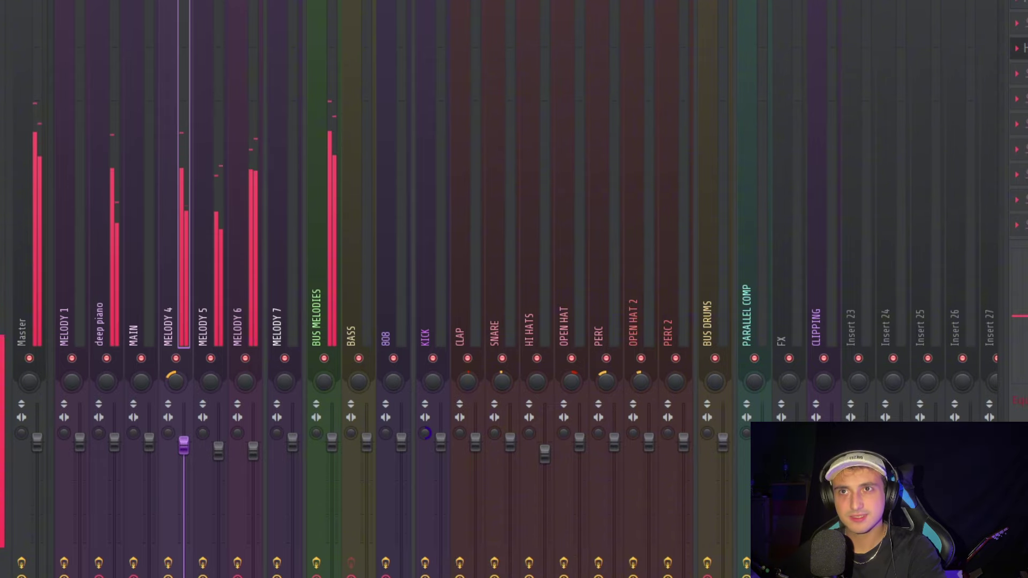
# Add Fruity Reeverb 2 and Fox Echo Chorus after HalfTime on MELODY 4
pyautogui.click(1017, 73)
pyautogui.click(654, 269)
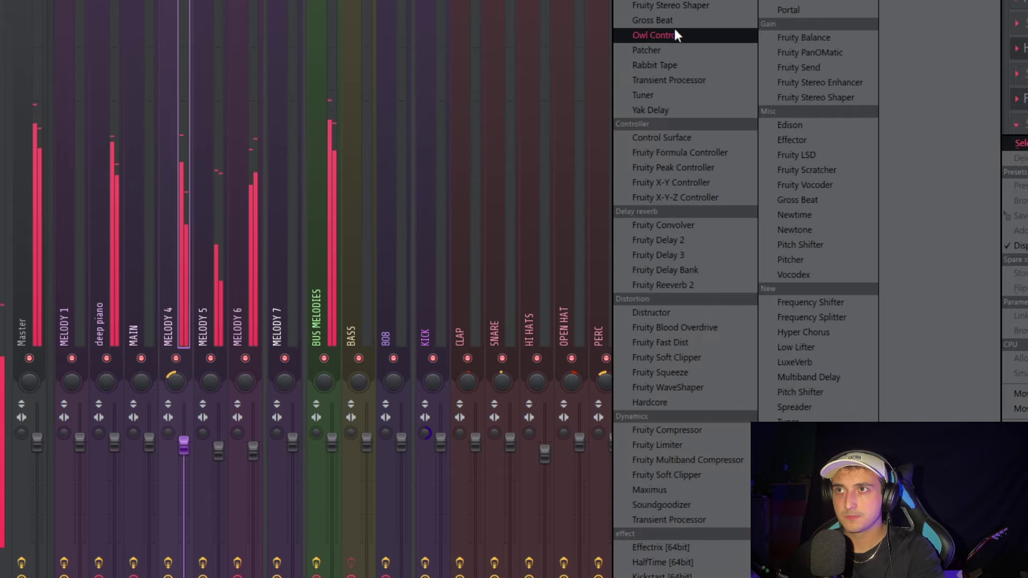
pyautogui.click(672, 26)
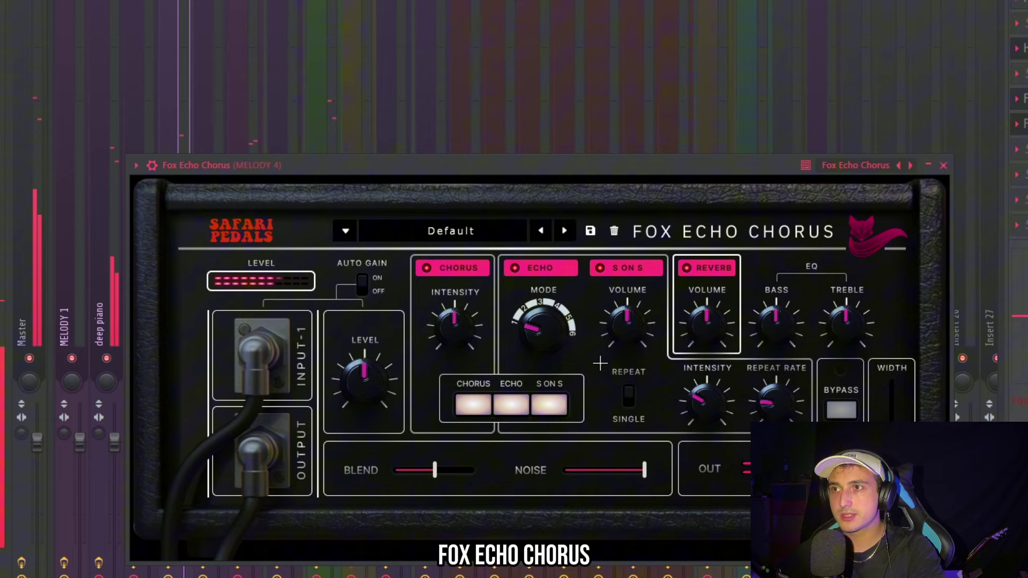
# Load the 80s Silver fox delay preset in Fox Echo Chorus and close the plugin
pyautogui.click(564, 230)
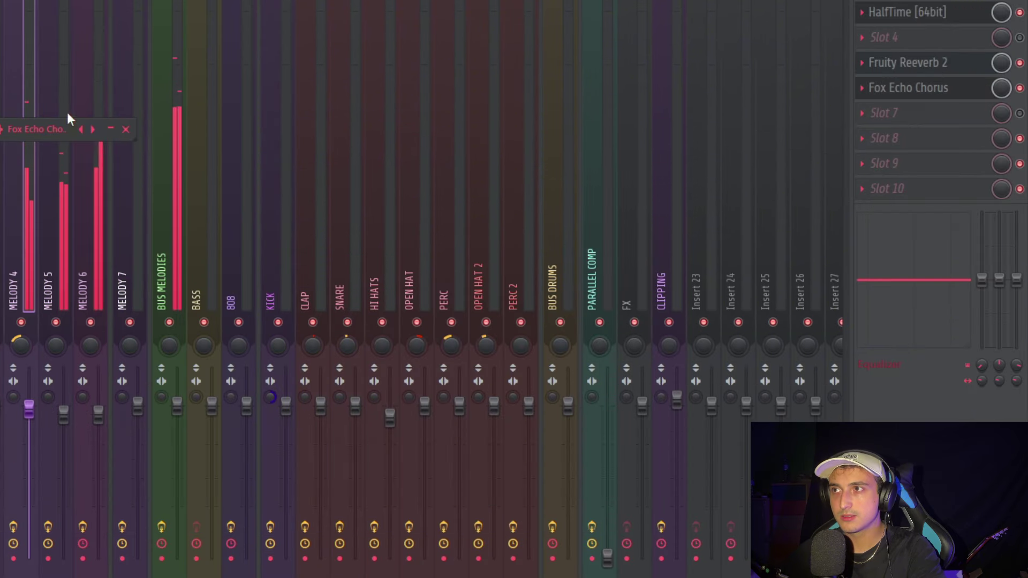
pyautogui.click(110, 129)
pyautogui.moveTo(21, 136); pyautogui.dragTo(719, 100)
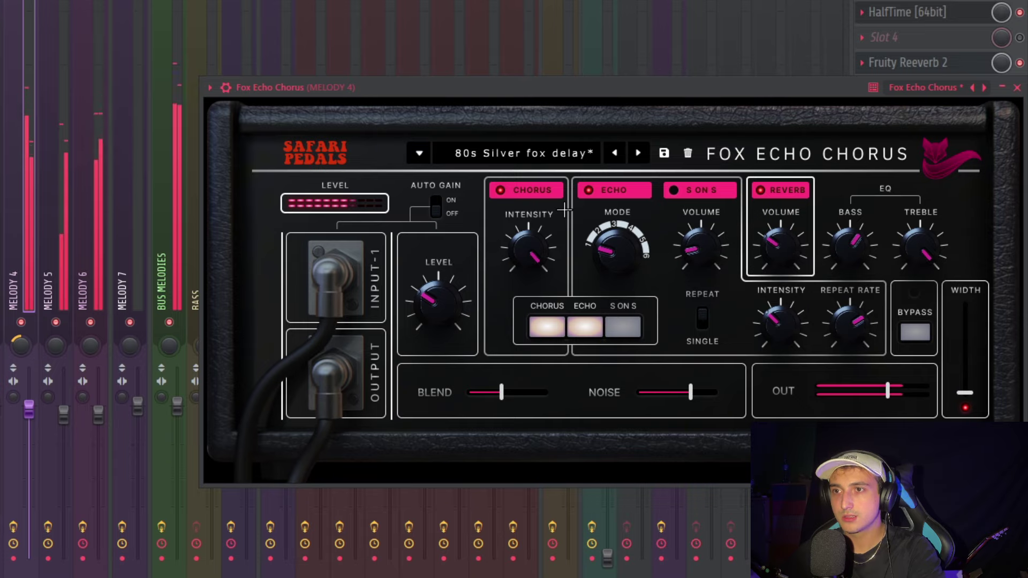
pyautogui.press('Escape')
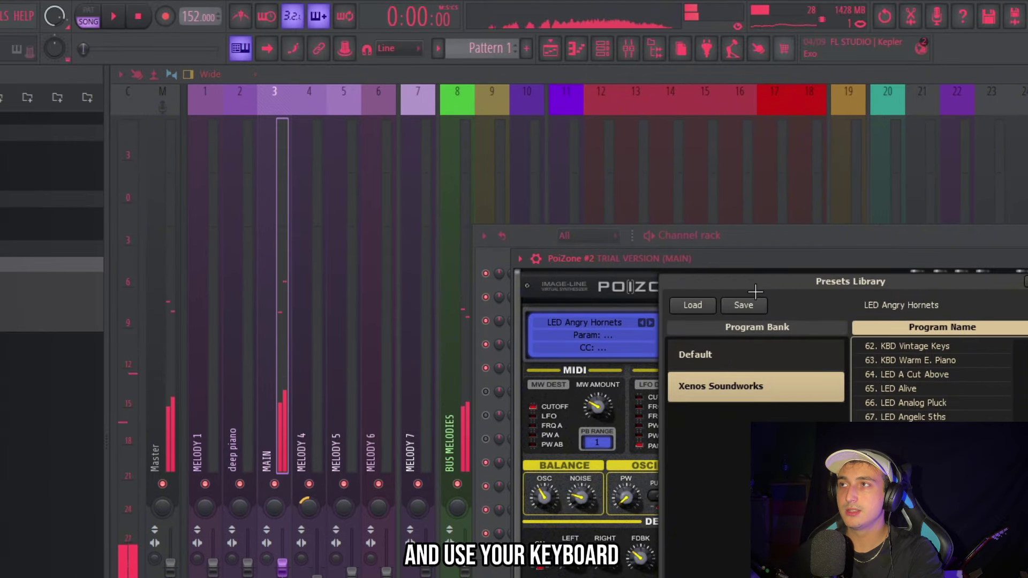
# Browse PoiZone #2's lead presets and enter a rising four-note phrase C#7, G#7, C#8, A7 at the start of its piano roll
pyautogui.press('Down')
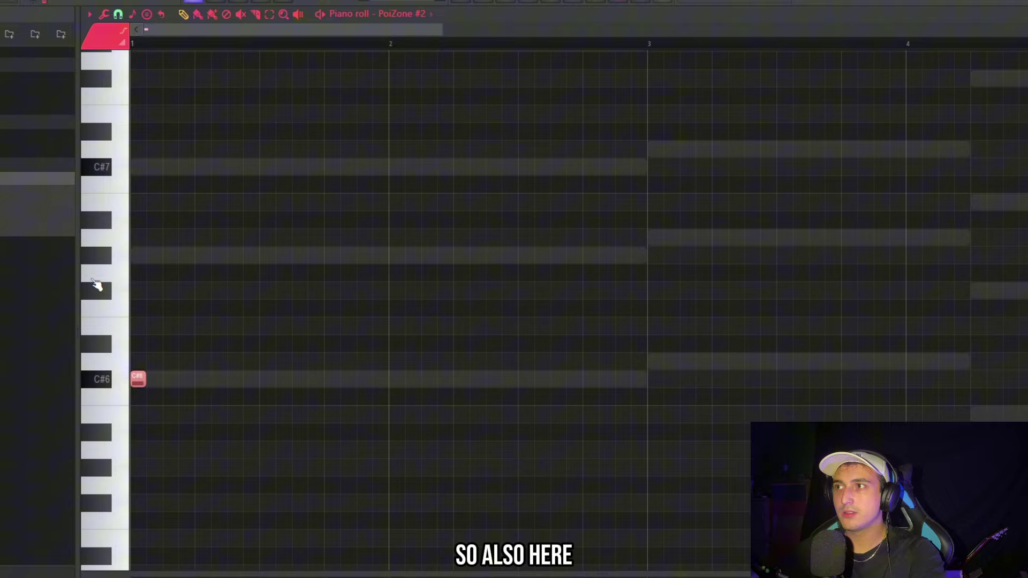
pyautogui.scroll(4, 202, 211)
pyautogui.keyDown('ctrl'); pyautogui.scroll(3, 161, 284); pyautogui.keyUp('ctrl')
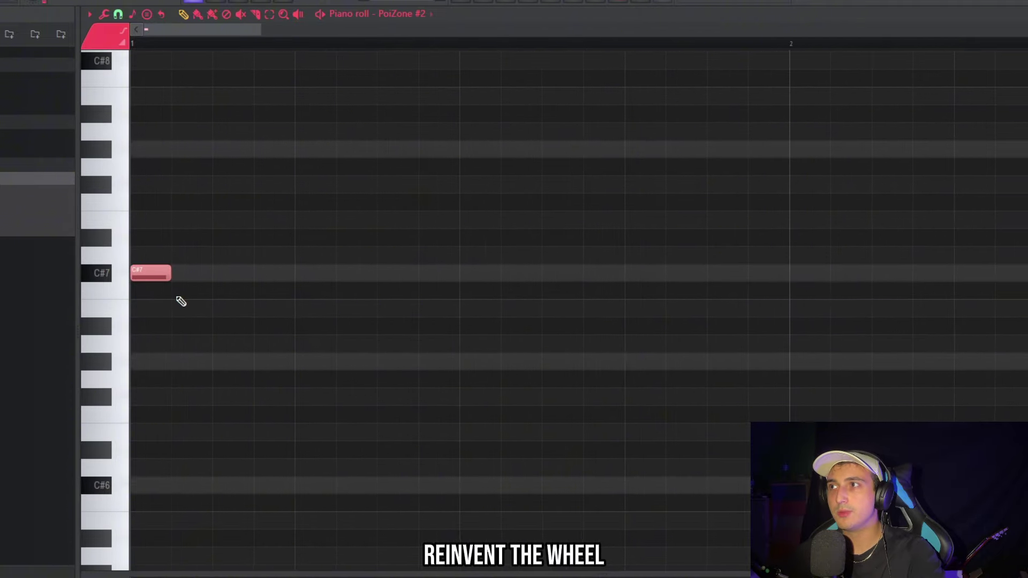
pyautogui.keyDown('ctrl'); pyautogui.scroll(-2, 202, 280); pyautogui.keyUp('ctrl')
pyautogui.click(183, 363)
pyautogui.keyDown('ctrl'); pyautogui.moveTo(241, 369); pyautogui.dragTo(208, 323); pyautogui.keyUp('ctrl')
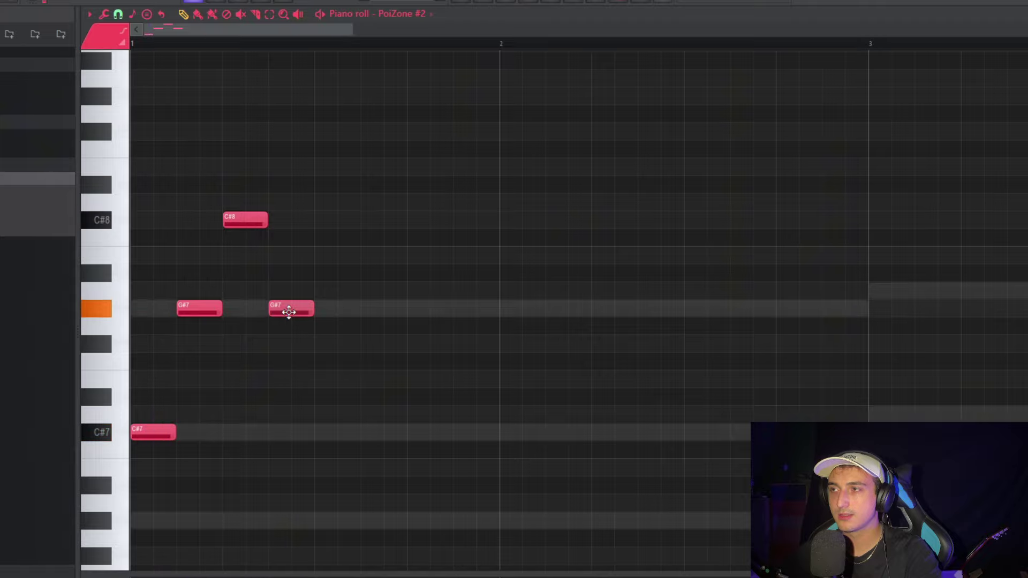
pyautogui.moveTo(287, 312); pyautogui.dragTo(287, 283)
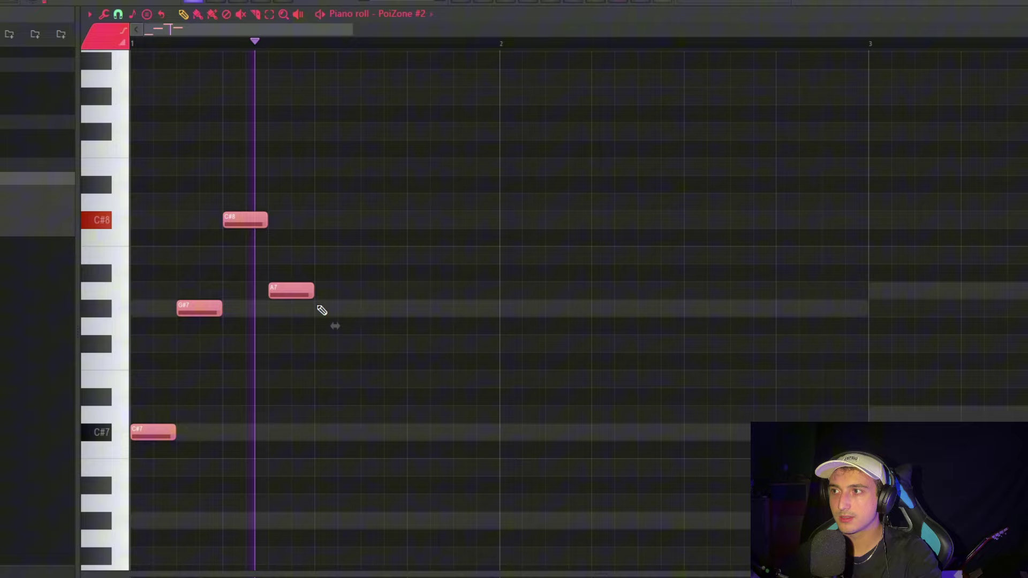
# Compress the four-note PoiZone #2 phrase to half its length on the grid and duplicate it once
pyautogui.moveTo(333, 327); pyautogui.dragTo(252, 341)
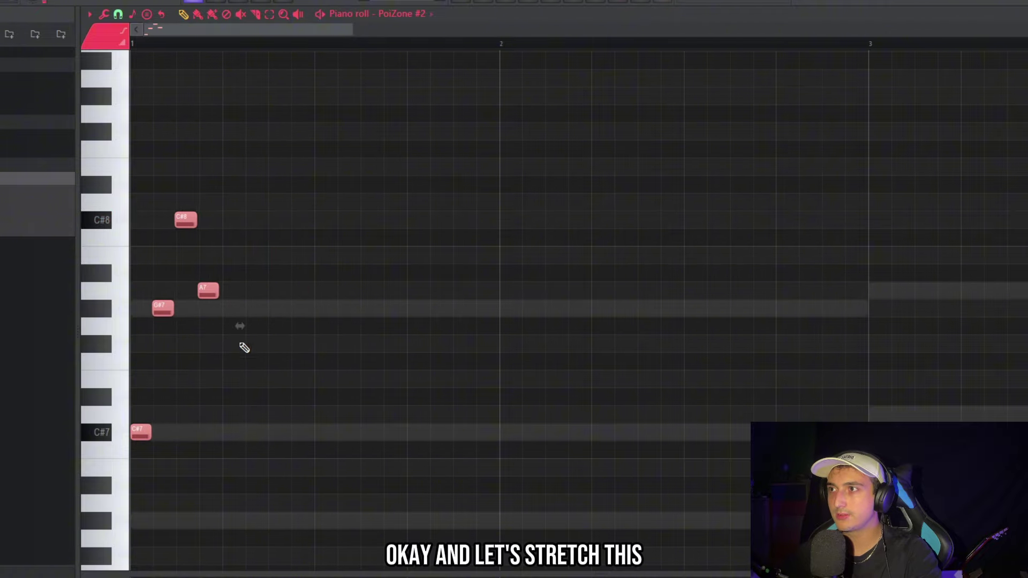
pyautogui.hotkey('alt', 'q')
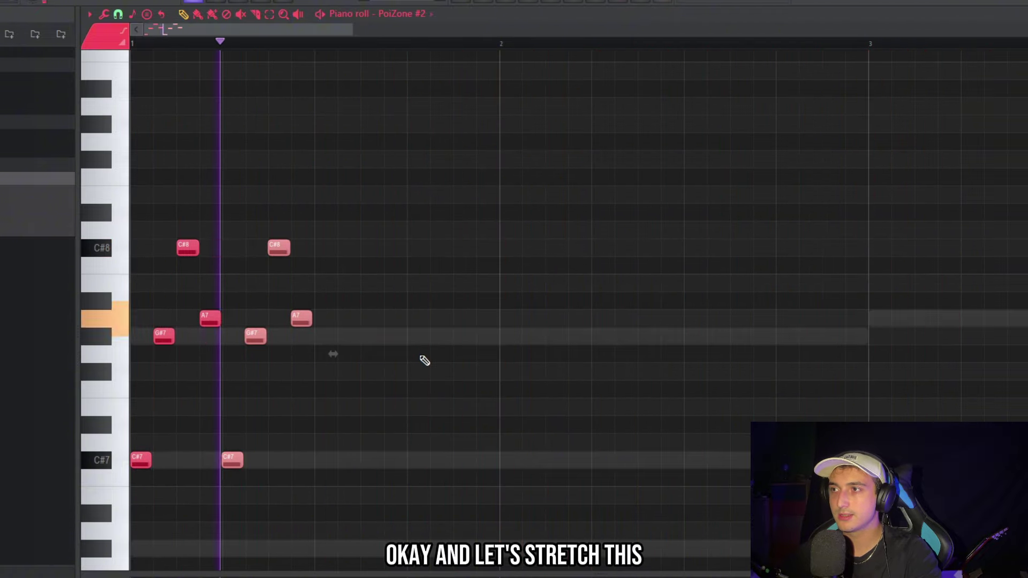
pyautogui.press('space')
pyautogui.scroll(-3, 422, 357)
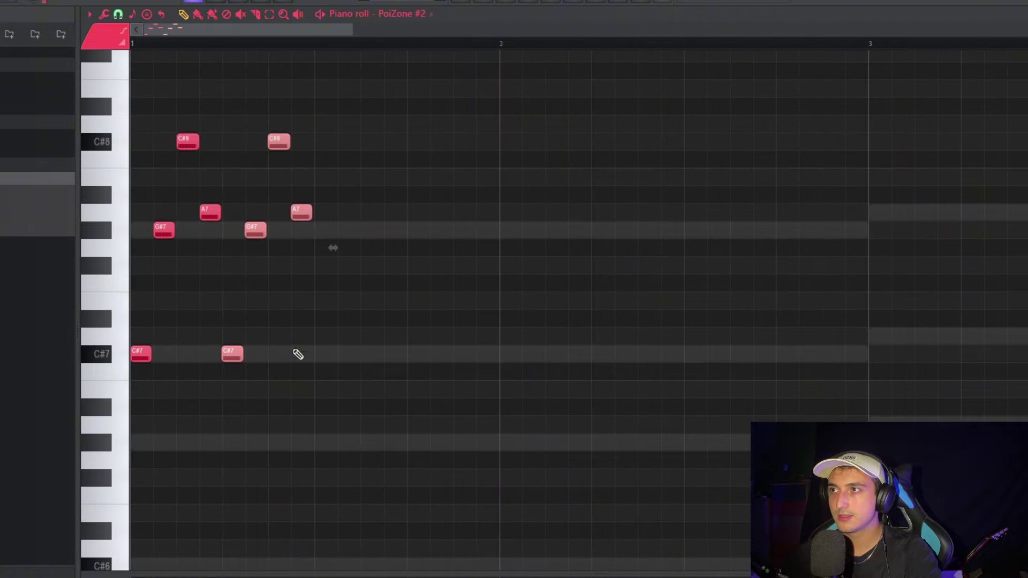
# Duplicate the eight-note run, compress the copy to about half its length and play it back
pyautogui.hotkey('ctrl', 'b')
pyautogui.scroll(3, 515, 321)
pyautogui.moveTo(515, 302); pyautogui.dragTo(431, 292)
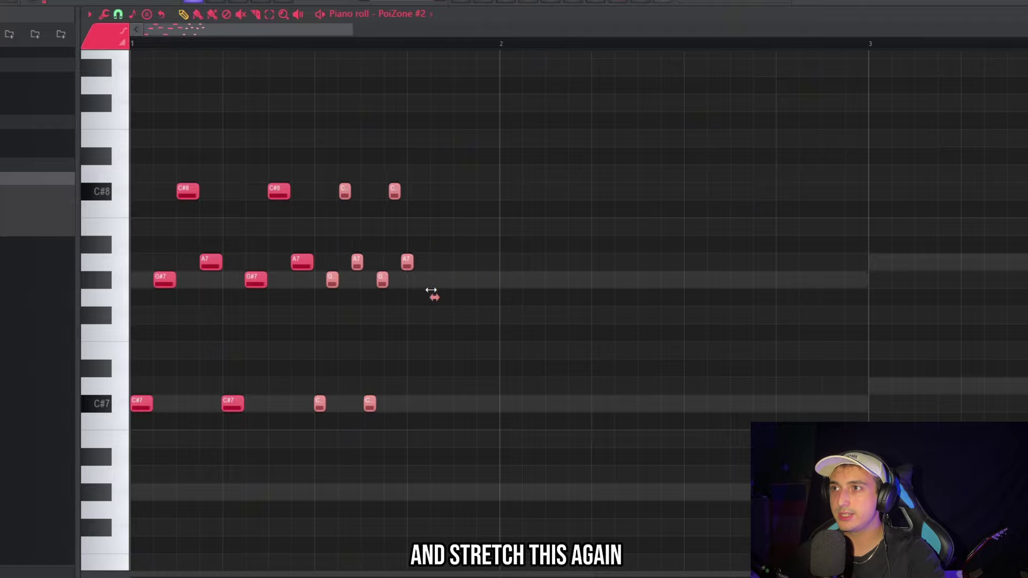
pyautogui.press('space')
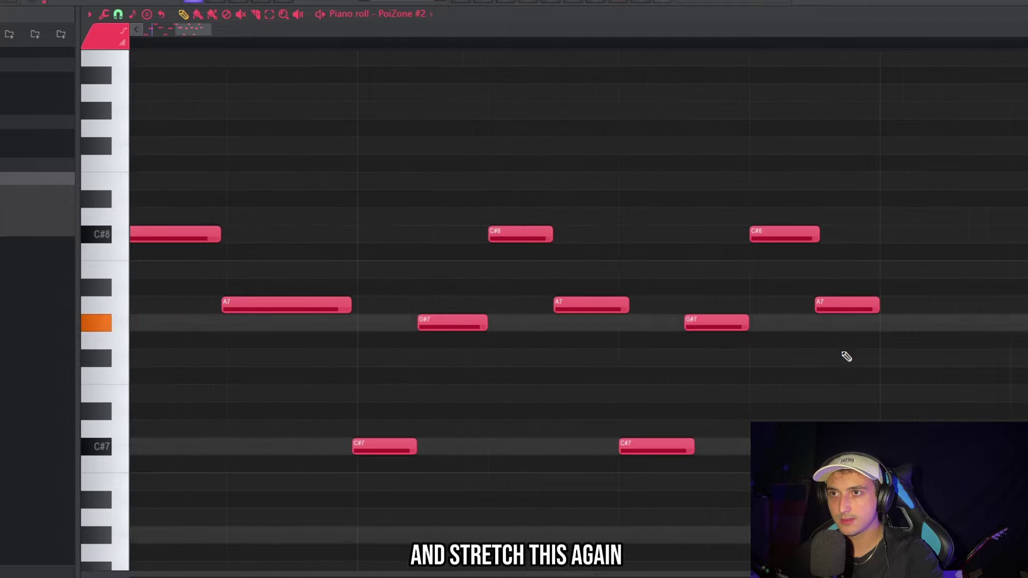
# Duplicate the short eight-note run to complete the first bar and raise the whole PoiZone #2 pattern one octave
pyautogui.scroll(-3, 852, 364)
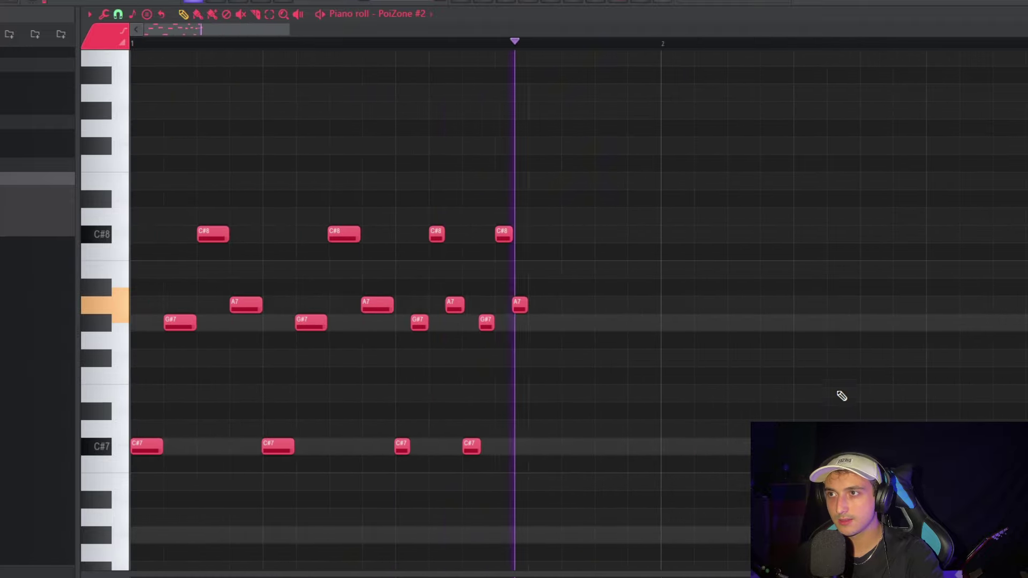
pyautogui.press('space')
pyautogui.scroll(-1, 691, 459)
pyautogui.moveTo(586, 524); pyautogui.dragTo(320, 173)
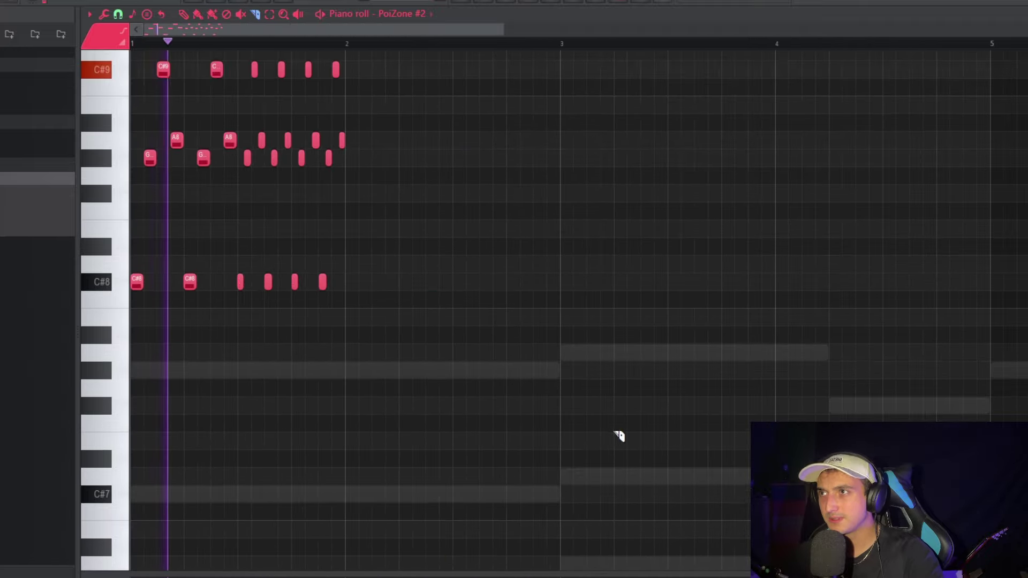
# Duplicate the one-bar PoiZone #2 pattern repeatedly until it fills eight bars
pyautogui.moveTo(616, 432); pyautogui.dragTo(132, 51)
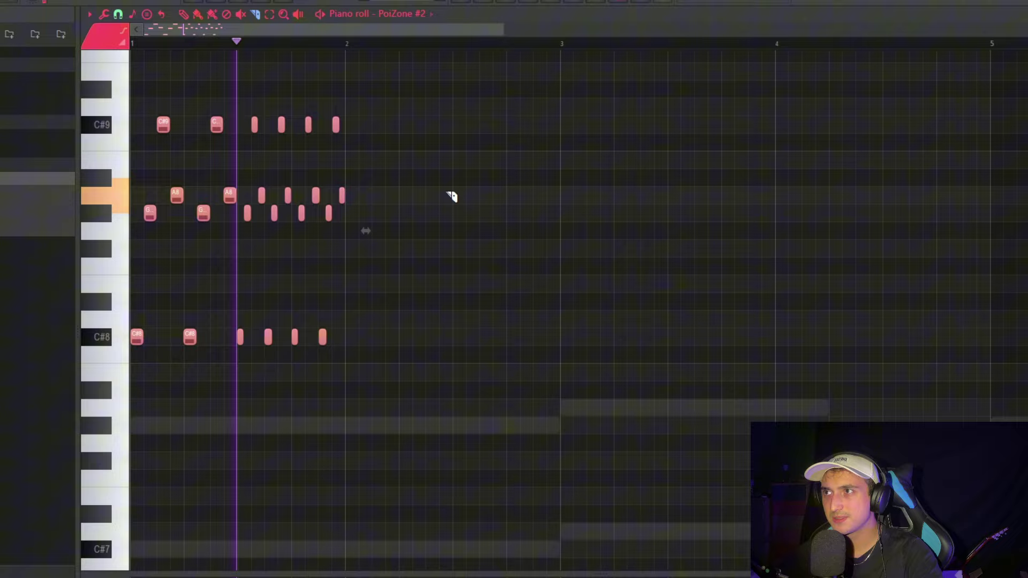
pyautogui.hotkey('ctrl', 'b')
pyautogui.scroll(3, 743, 375)
pyautogui.hotkey('ctrl', 'b')
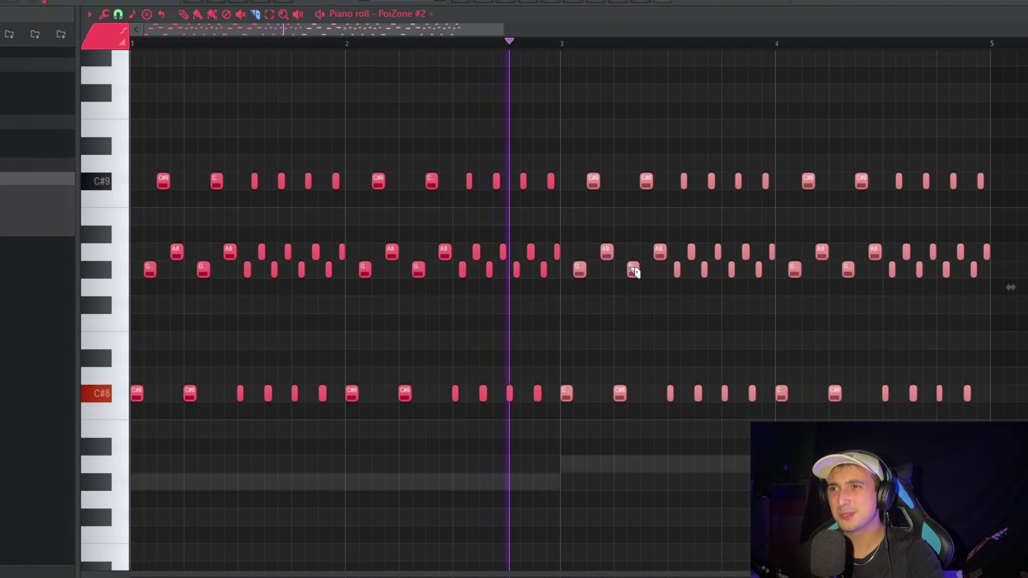
pyautogui.hotkey('ctrl', 'b')
pyautogui.scroll(-2, 638, 319)
pyautogui.scroll(-1, 639, 320)
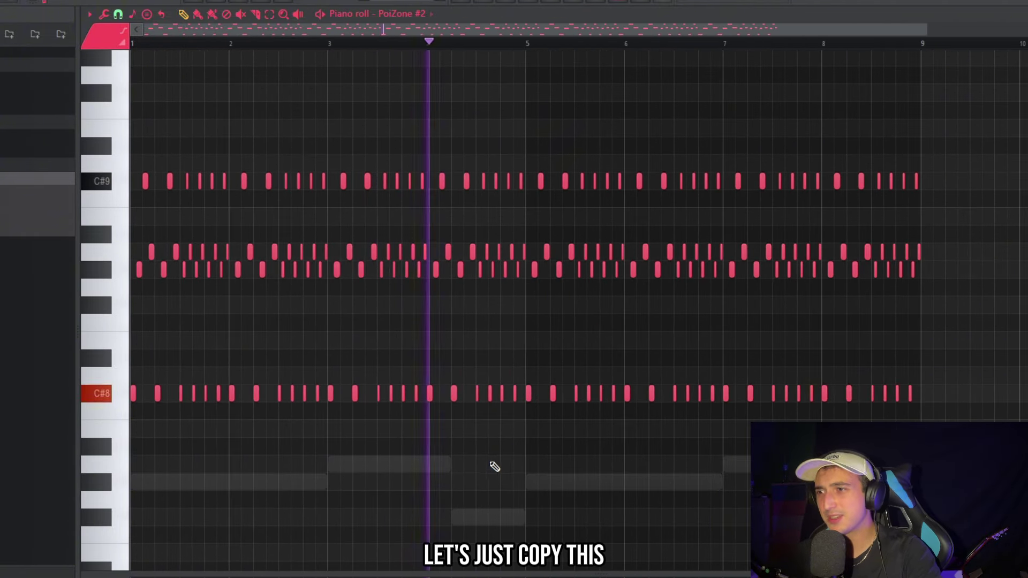
# Open the Fruity Stereo Shaper on the MAIN mixer track and load its Stereoize 3 preset
pyautogui.click(510, 2)
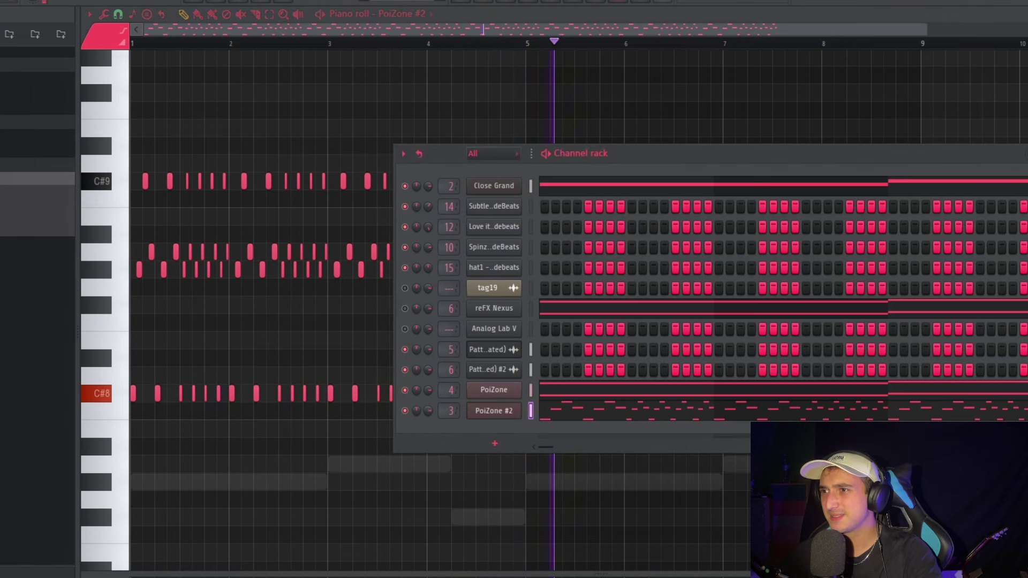
pyautogui.click(546, 1)
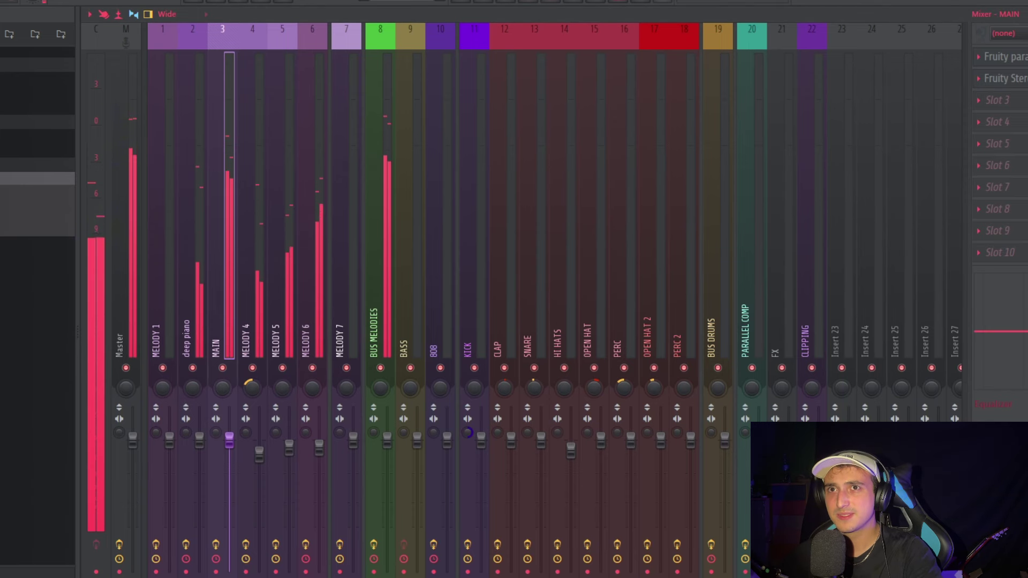
pyautogui.click(1003, 80)
pyautogui.moveTo(178, 89); pyautogui.dragTo(465, 160)
pyautogui.click(541, 166)
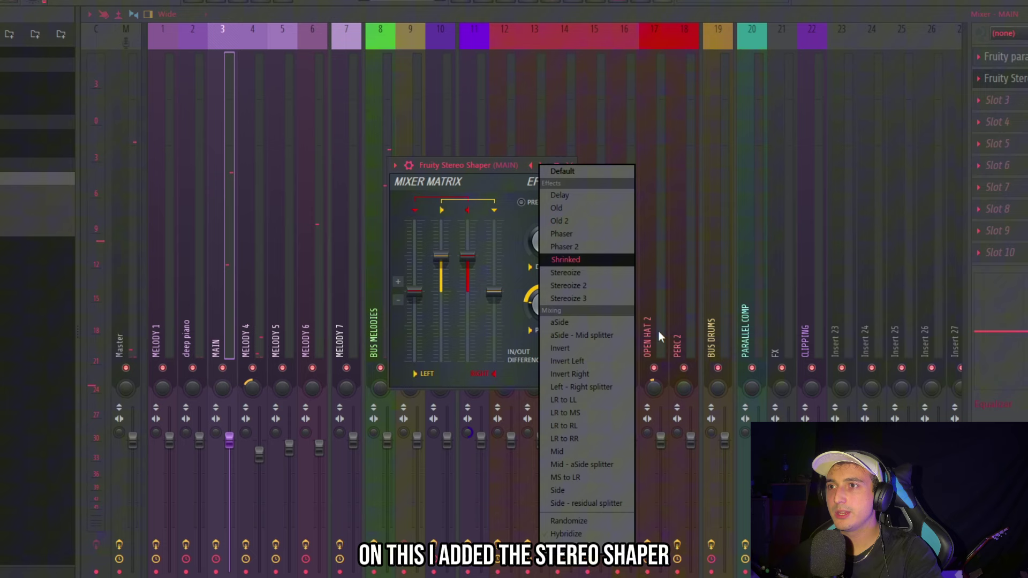
pyautogui.click(595, 296)
pyautogui.moveTo(469, 170); pyautogui.dragTo(476, 176)
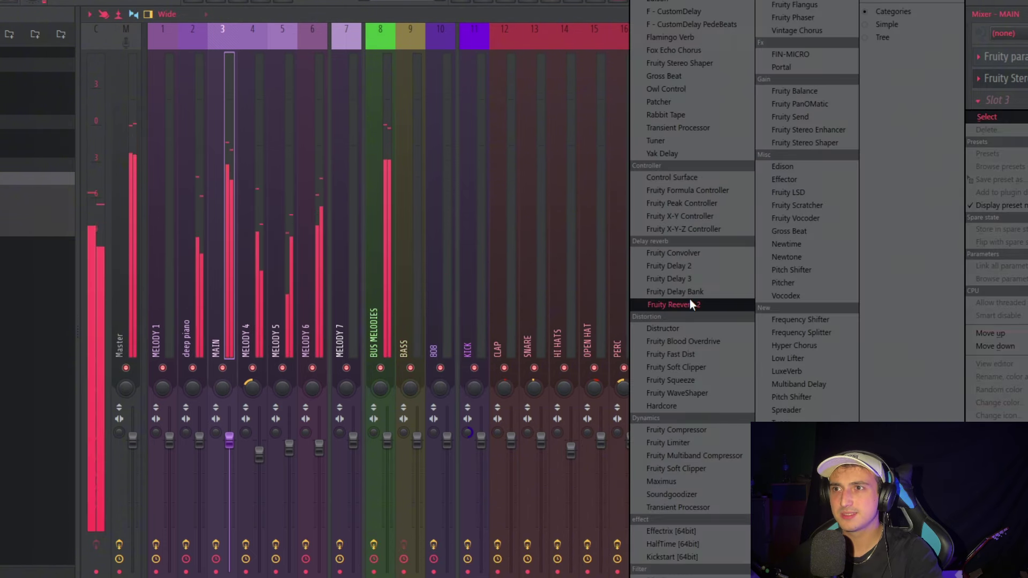
# Add Fruity Reeverb 2 to the MAIN track's third effect slot and pan the track slightly to the right
pyautogui.click(669, 304)
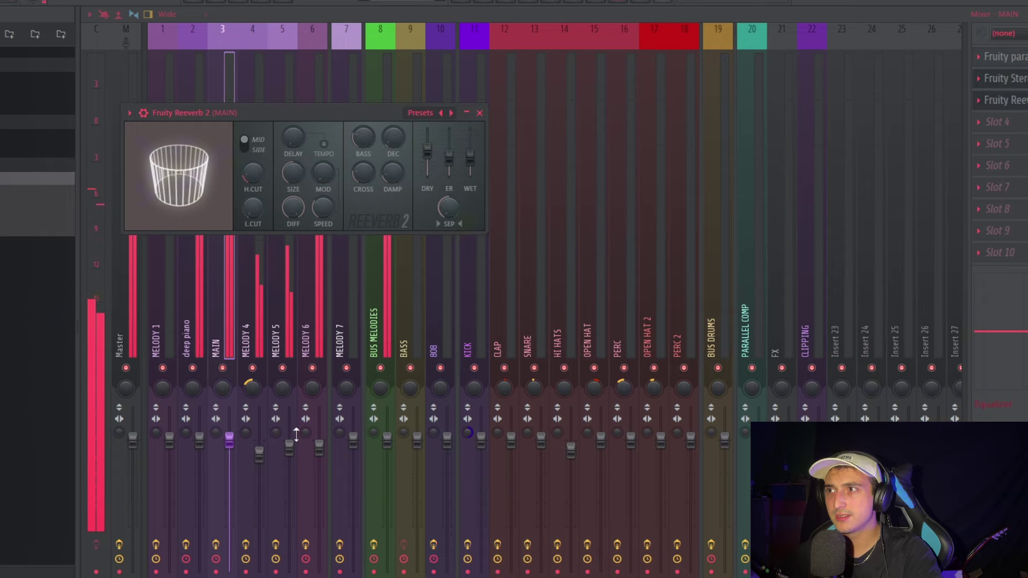
pyautogui.moveTo(222, 387); pyautogui.dragTo(222, 375)
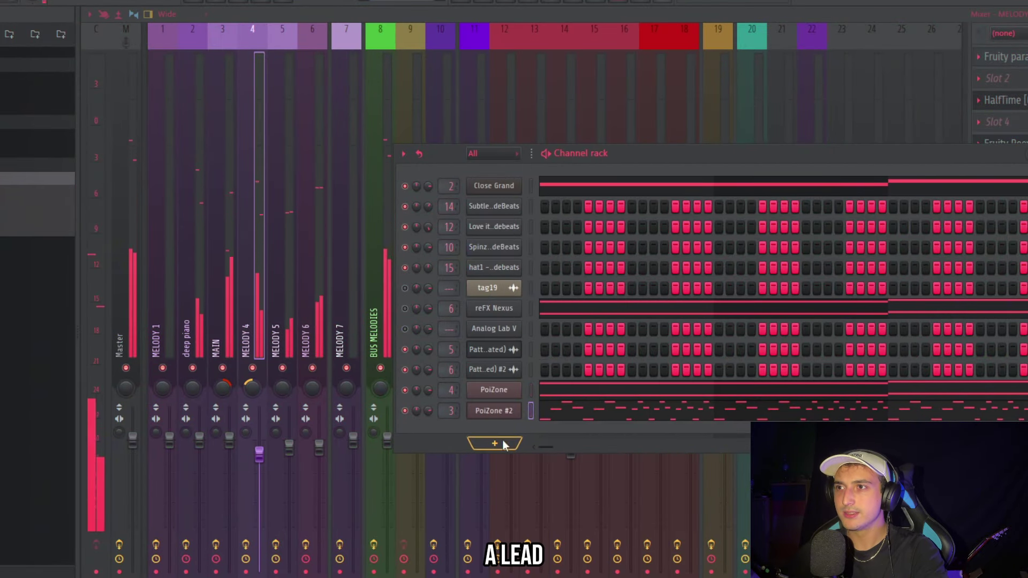
# Open the existing Analog Lab V instrument from the channel rack for the lead sound
pyautogui.click(502, 444)
pyautogui.click(549, 281)
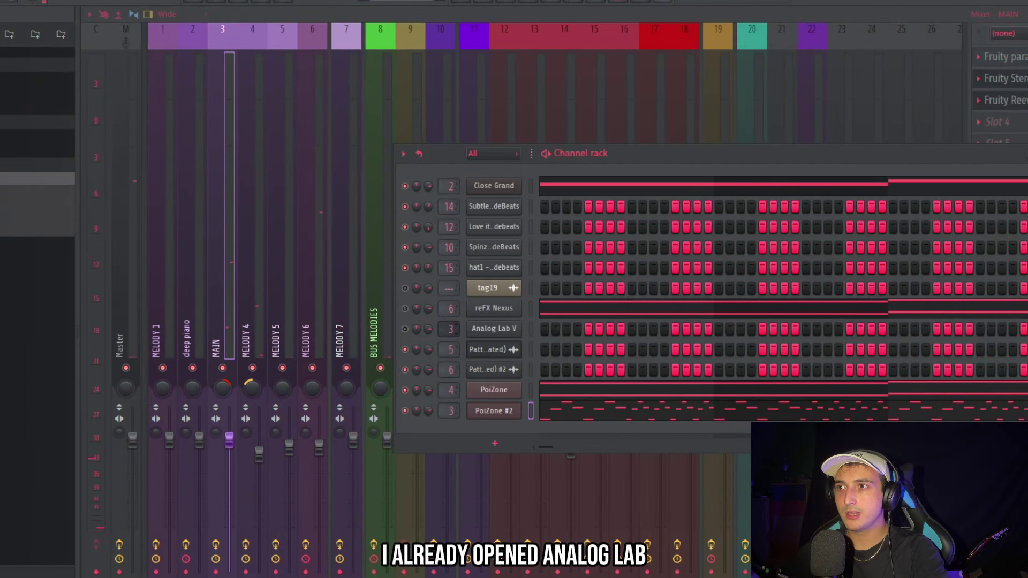
pyautogui.click(497, 334)
pyautogui.click(372, 93)
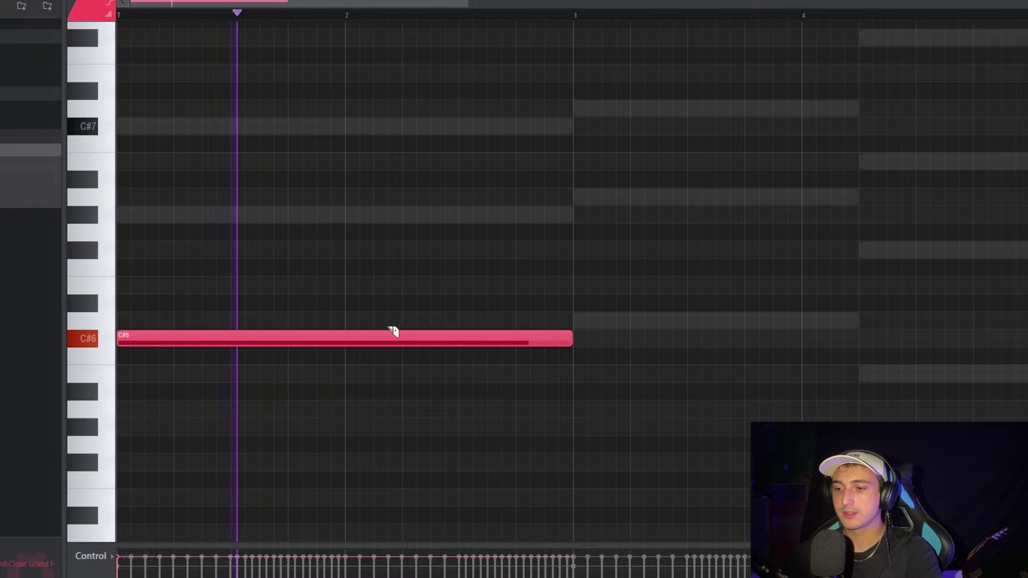
# Raise the two-bar C#6 lead note seven semitones to G#6 and play it back
pyautogui.press('space')
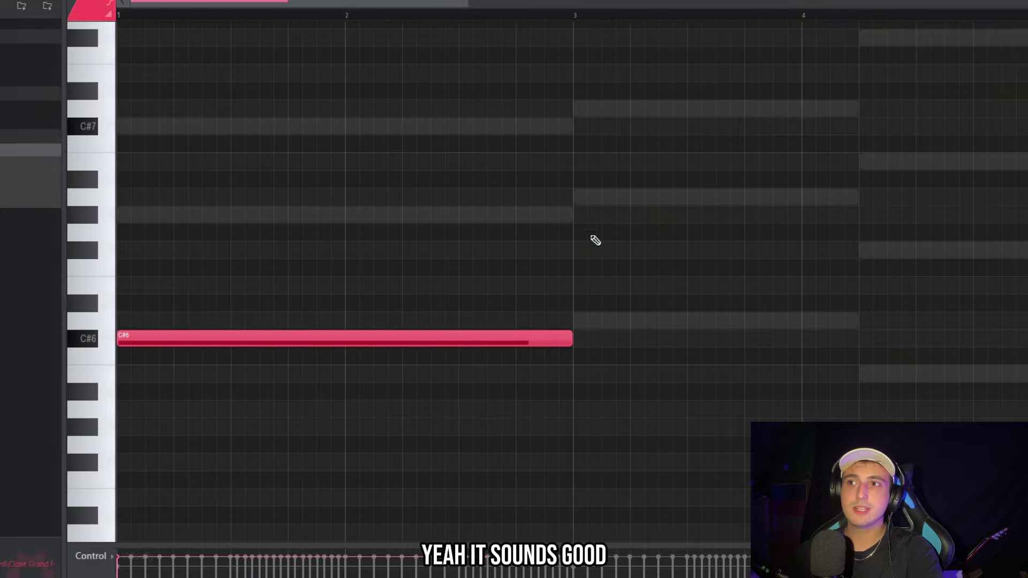
pyautogui.scroll(-1, 594, 228)
pyautogui.hotkey('shift', 'Up')
pyautogui.hotkey('shift', 'Up')
pyautogui.hotkey('shift', 'Up')
pyautogui.hotkey('shift', 'Up')
pyautogui.hotkey('shift', 'Up')
pyautogui.hotkey('shift', 'Up')
pyautogui.hotkey('shift', 'Up')
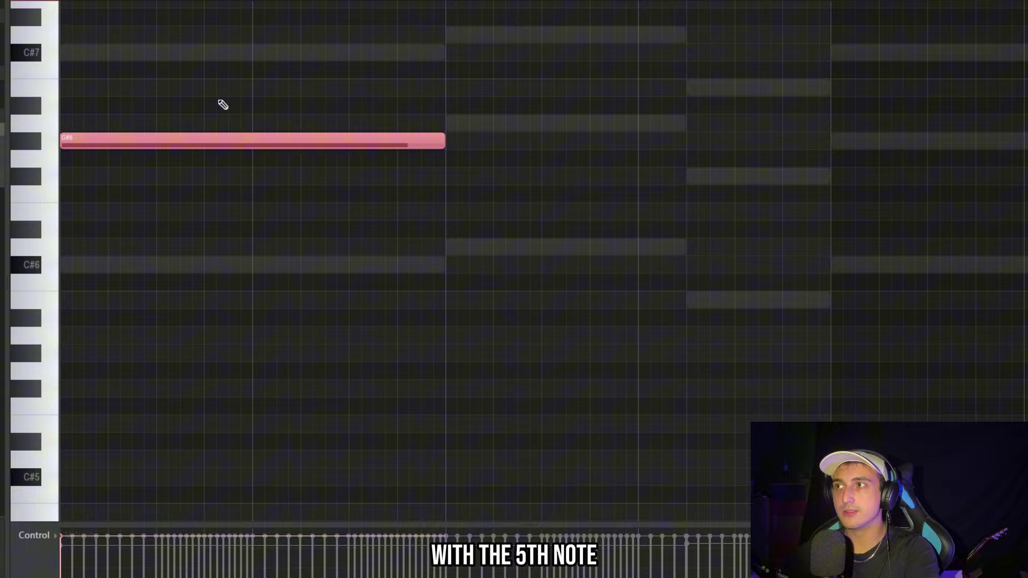
pyautogui.press('space')
pyautogui.moveTo(321, 231); pyautogui.dragTo(470, 389)
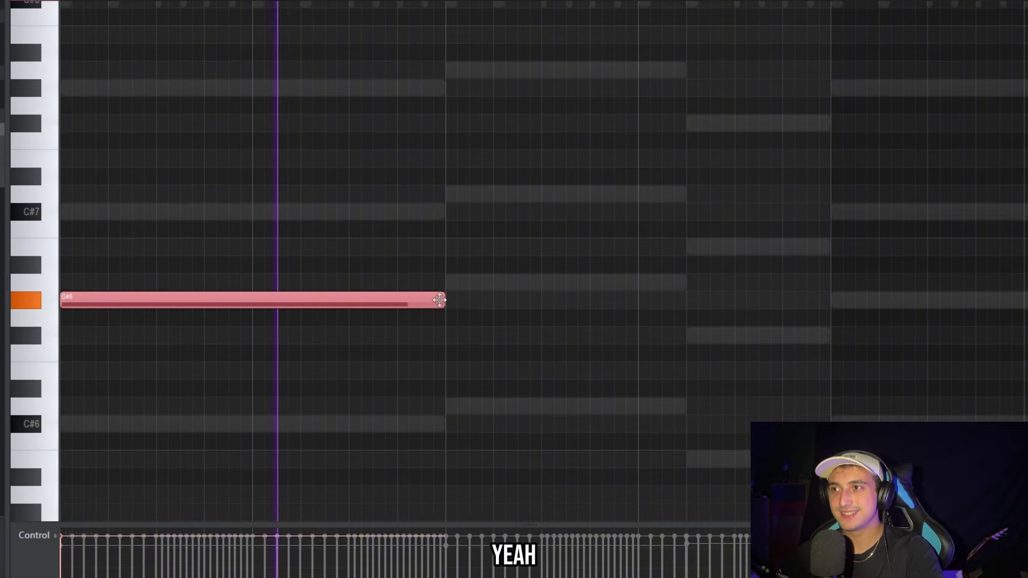
# Shorten the G#6 note to one bar and add F#6, A6 and a slightly shortened G#6 in the following three bars
pyautogui.press('space')
pyautogui.moveTo(444, 301); pyautogui.dragTo(257, 315)
pyautogui.click(258, 335)
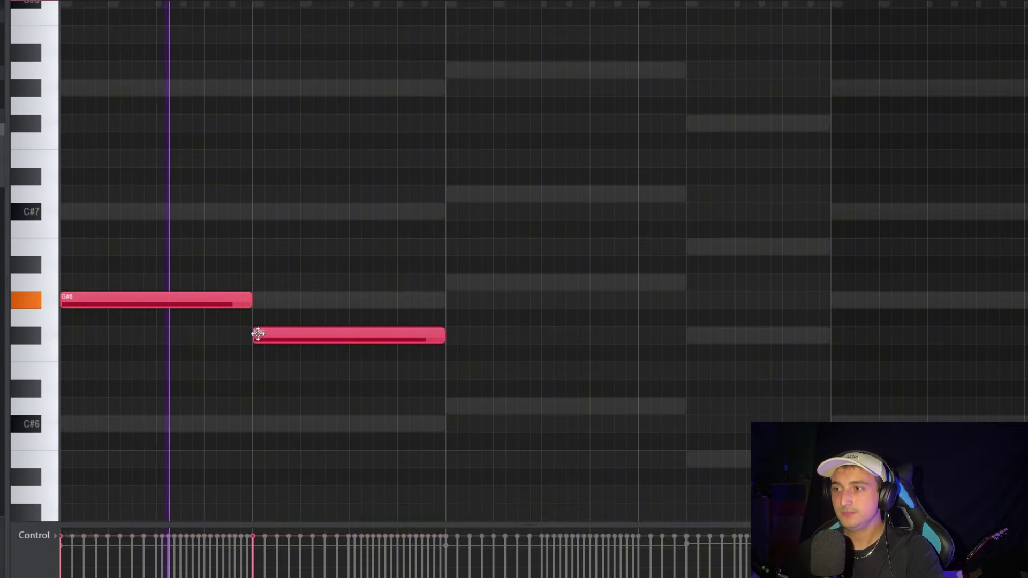
pyautogui.click(453, 282)
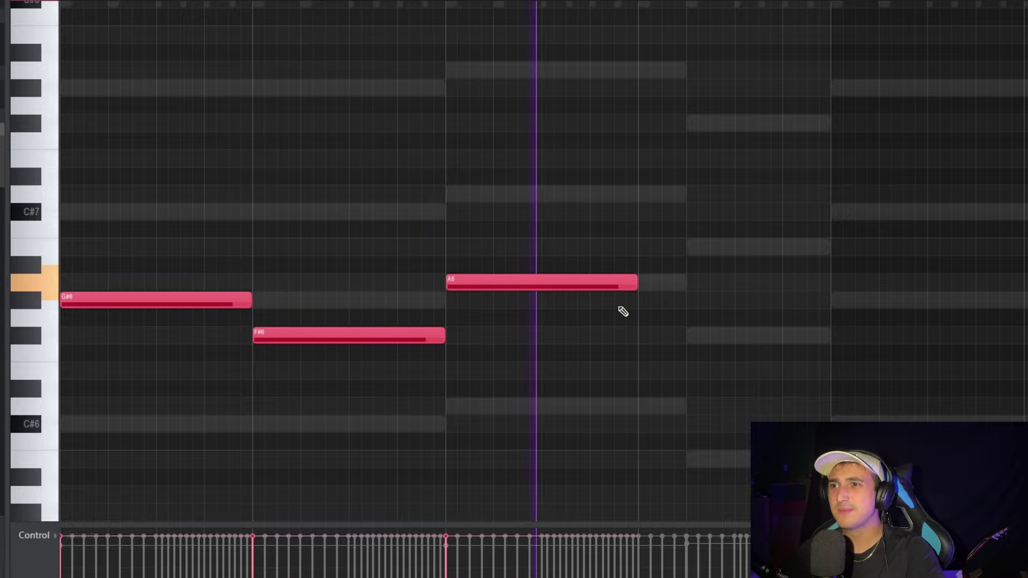
pyautogui.scroll(-1, 777, 377)
pyautogui.click(644, 300)
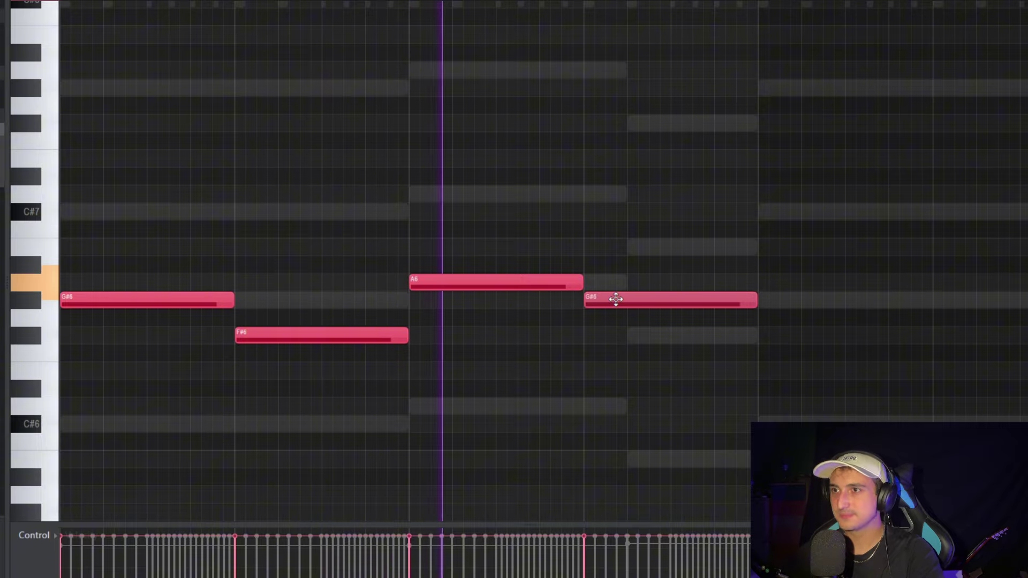
pyautogui.moveTo(755, 300); pyautogui.dragTo(734, 304)
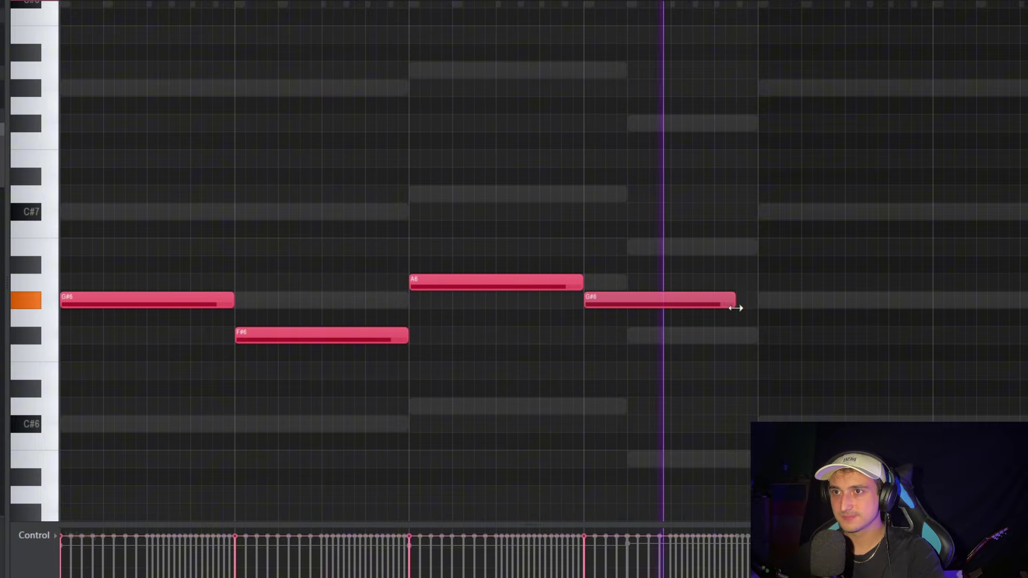
pyautogui.scroll(-2, 750, 320)
pyautogui.press('space')
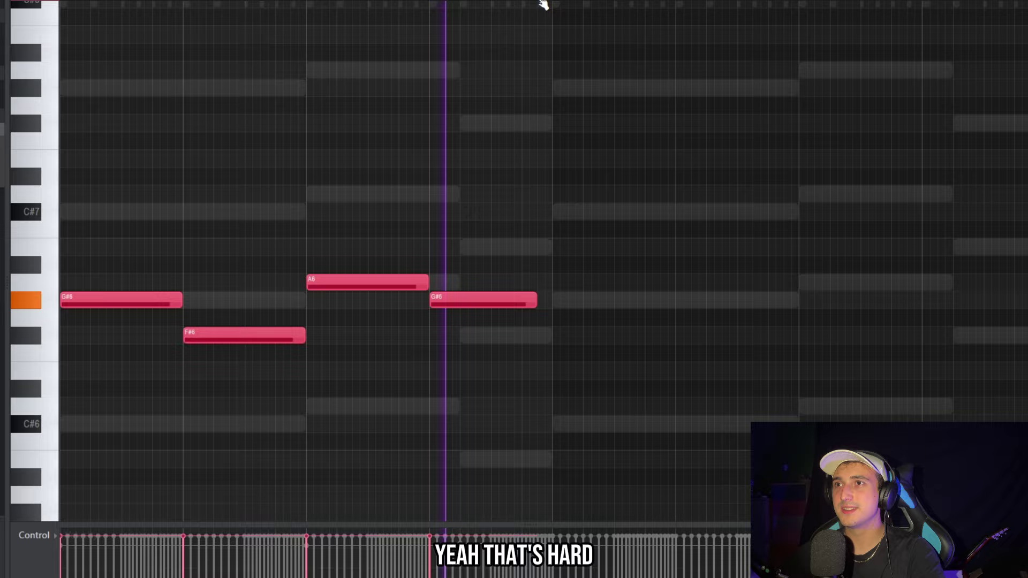
# Duplicate the whole four-note lead phrase into bars 5 to 8
pyautogui.hotkey('ctrl', 'a')
pyautogui.hotkey('ctrl', 'b')
pyautogui.scroll(-2, 750, 404)
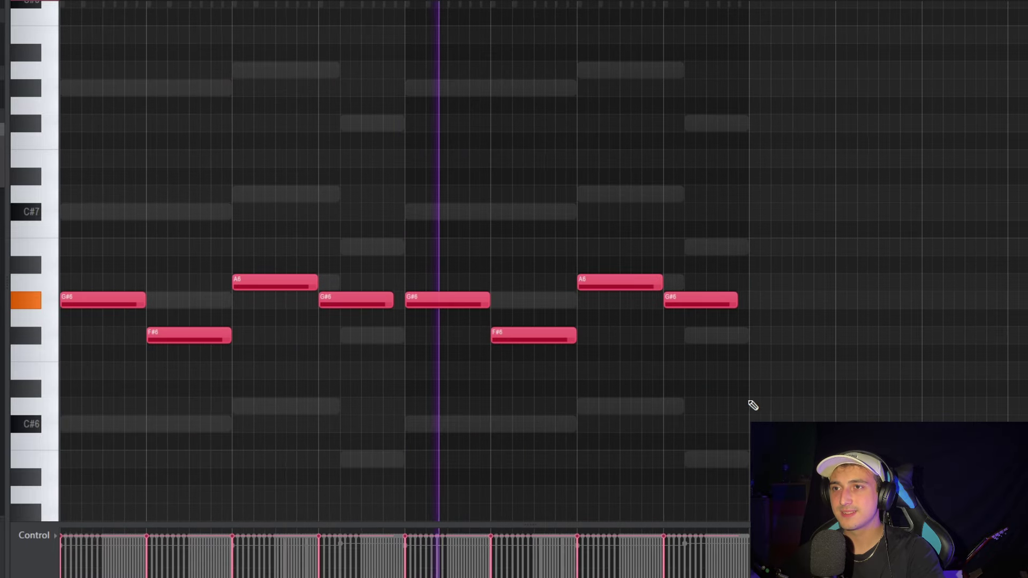
# Vary the phrase ending by shortening the last G#6 to half a bar and adding a half-bar F#6 after it
pyautogui.scroll(3, 716, 323)
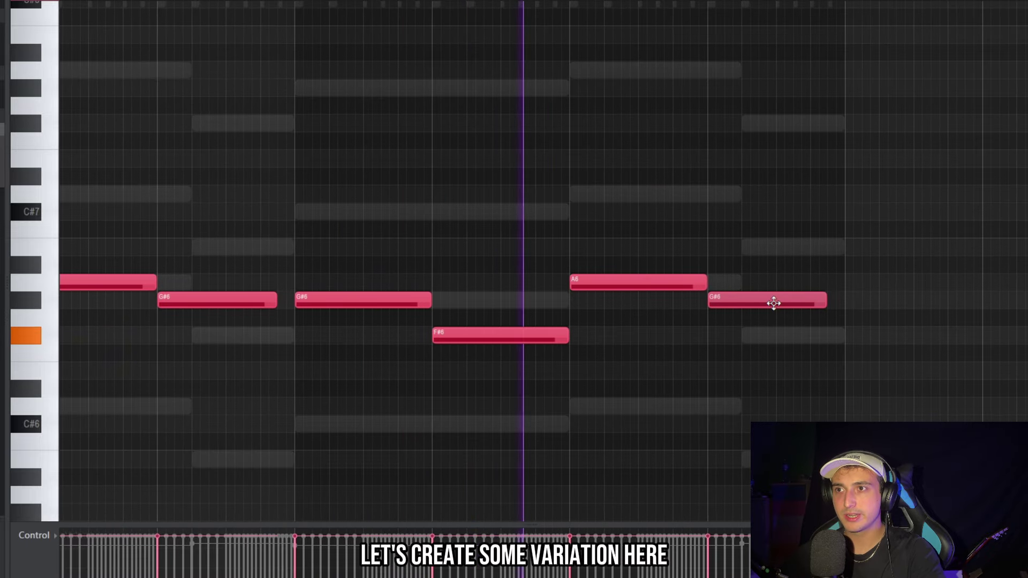
pyautogui.moveTo(828, 305); pyautogui.dragTo(780, 316)
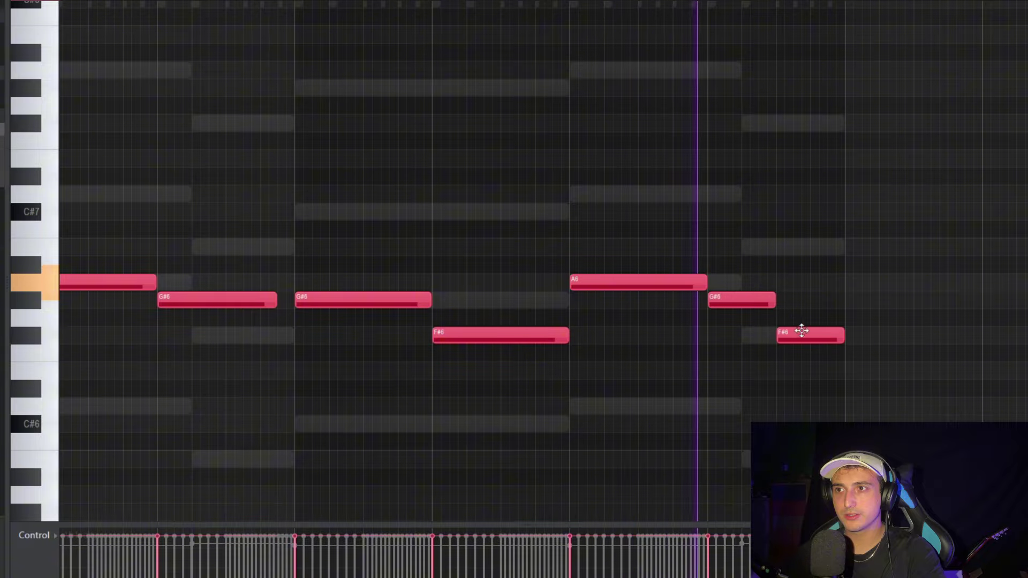
pyautogui.scroll(-2, 916, 287)
pyautogui.scroll(-10, 101, 163)
pyautogui.scroll(12, 605, 289)
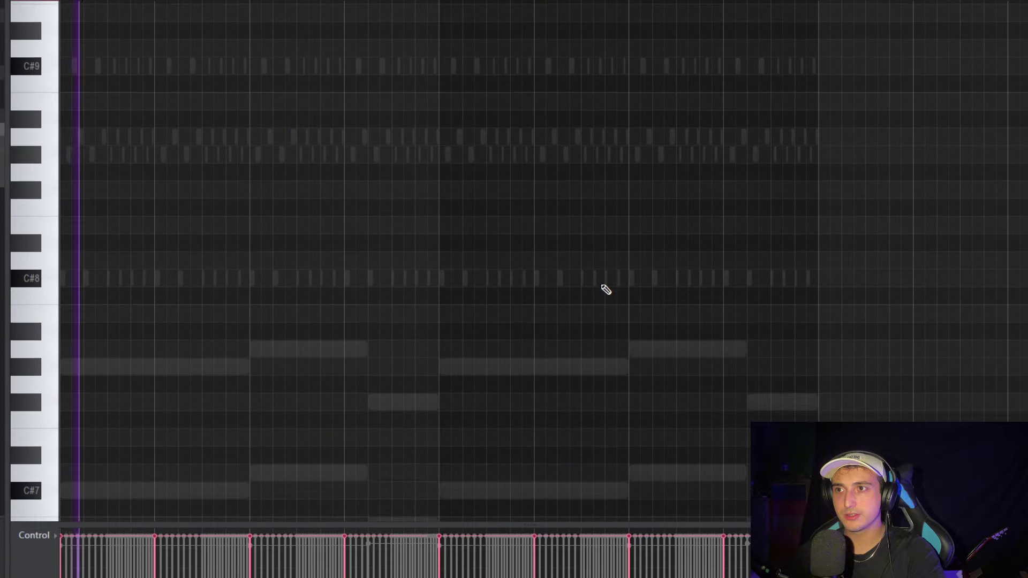
# Adjust the panning of the MELODY 1 mixer track slightly
pyautogui.scroll(-7, 661, 314)
pyautogui.scroll(3, 661, 314)
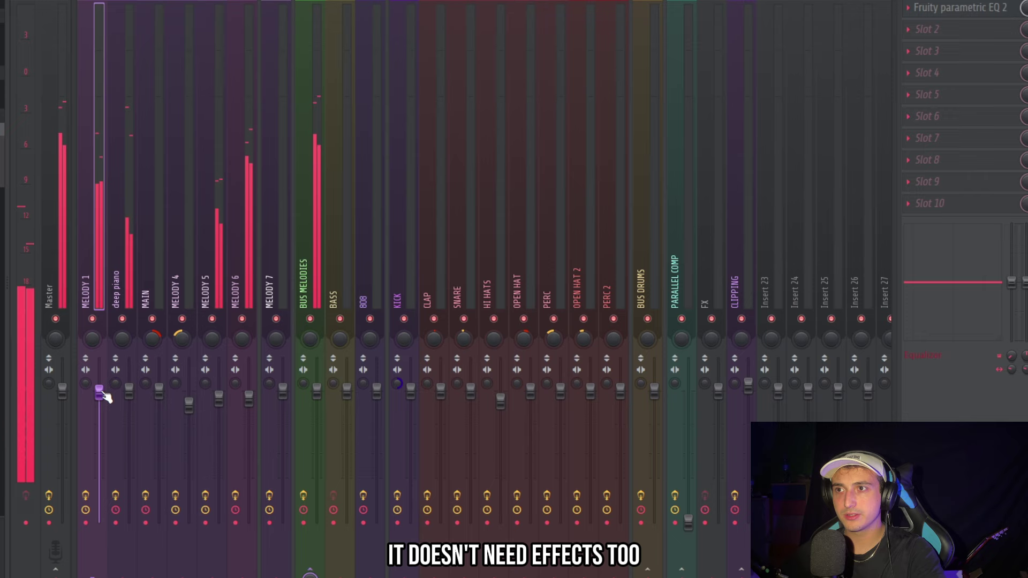
pyautogui.moveTo(95, 343); pyautogui.dragTo(96, 349)
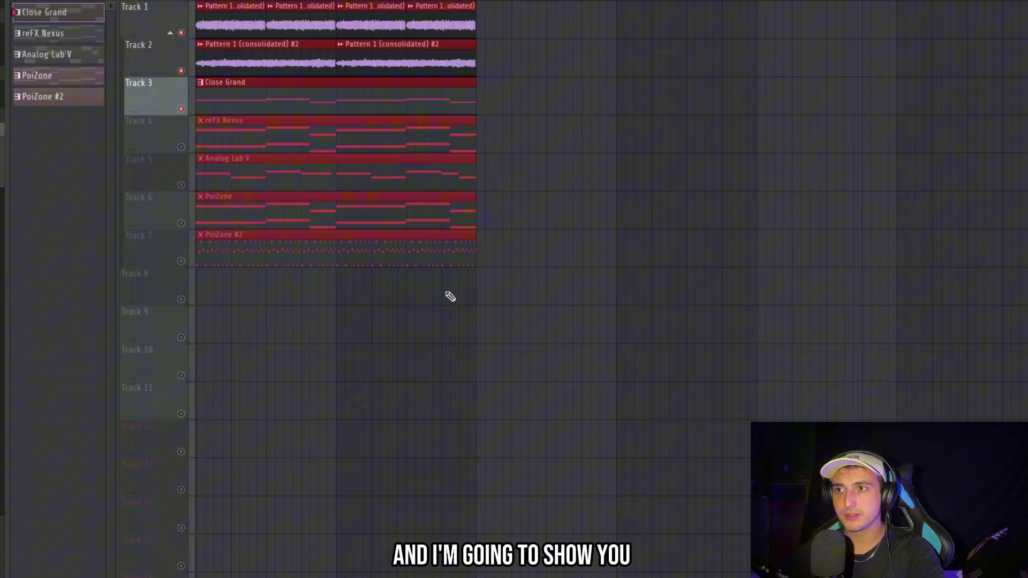
# Play the arrangement and delete both reFX Nexus clips from the playlist
pyautogui.scroll(3, 408, 297)
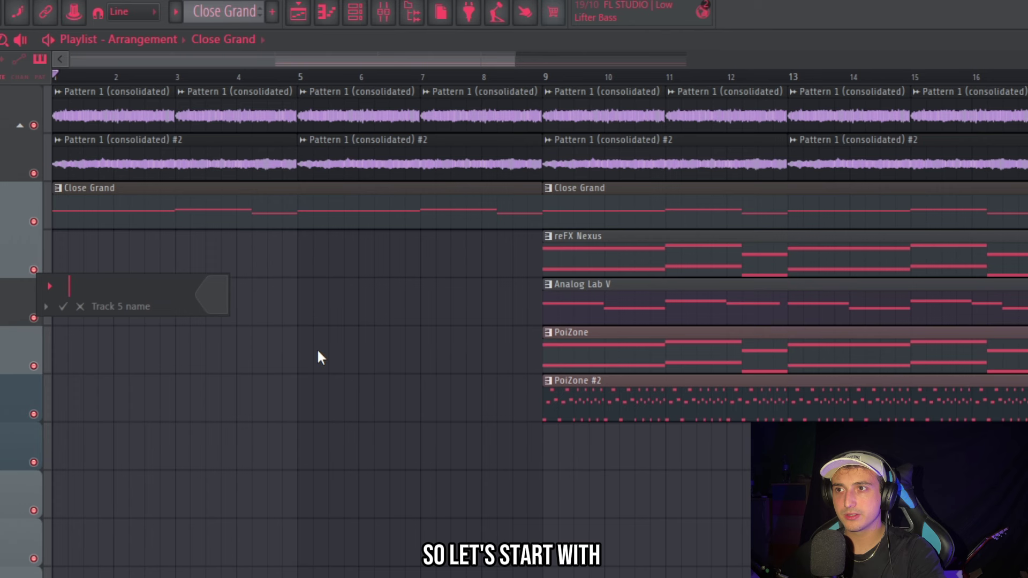
pyautogui.press('space')
pyautogui.scroll(-4, 300, 352)
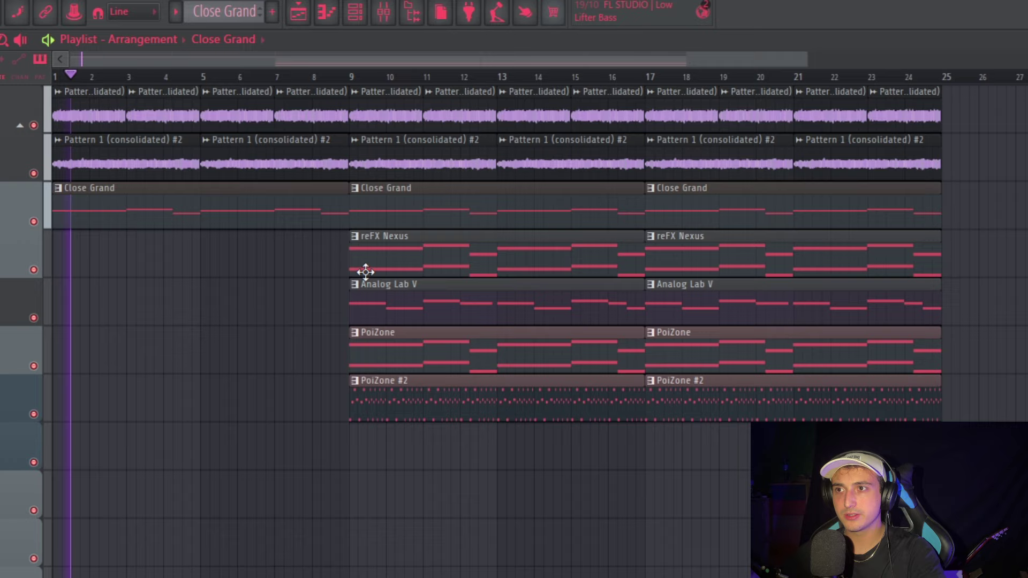
pyautogui.rightClick(509, 262)
pyautogui.hotkey('ctrl', 'z')
pyautogui.rightClick(512, 250)
pyautogui.scroll(-3, 387, 369)
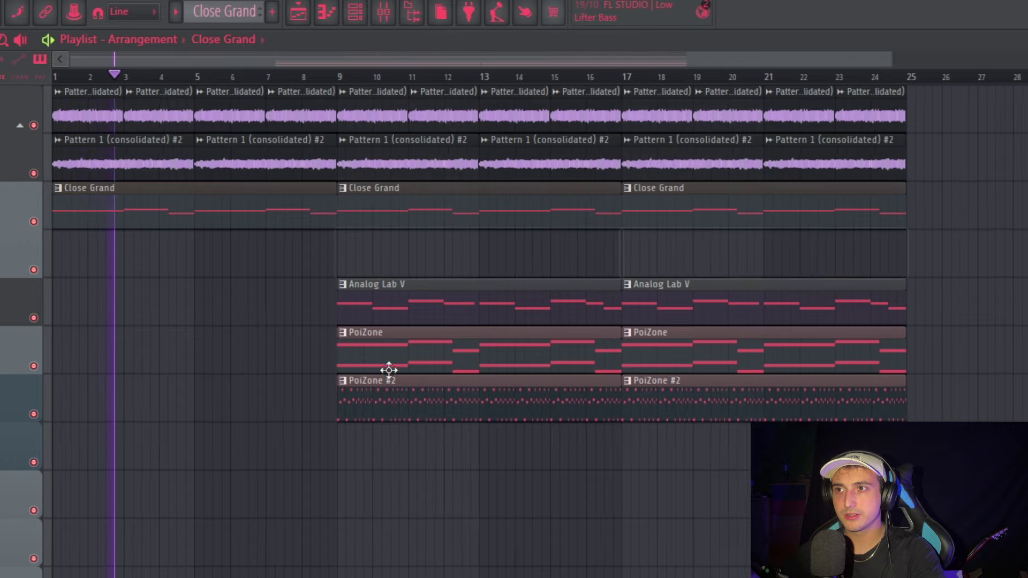
# Place a copy of the Analog Lab V clip at bar 1 of the intro on its own track
pyautogui.scroll(4, 145, 482)
pyautogui.scroll(-4, 236, 449)
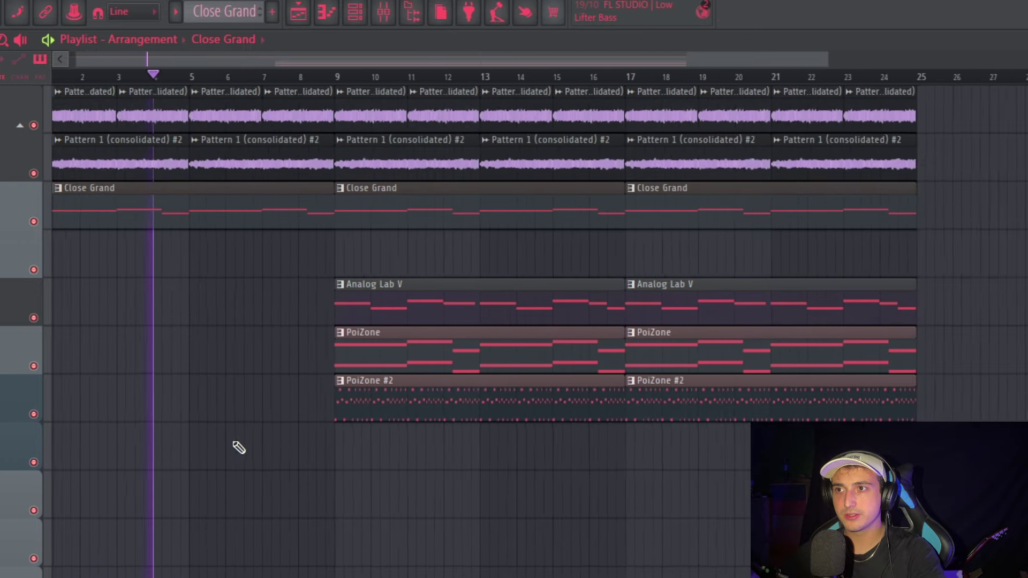
pyautogui.click(343, 308)
pyautogui.click(68, 285)
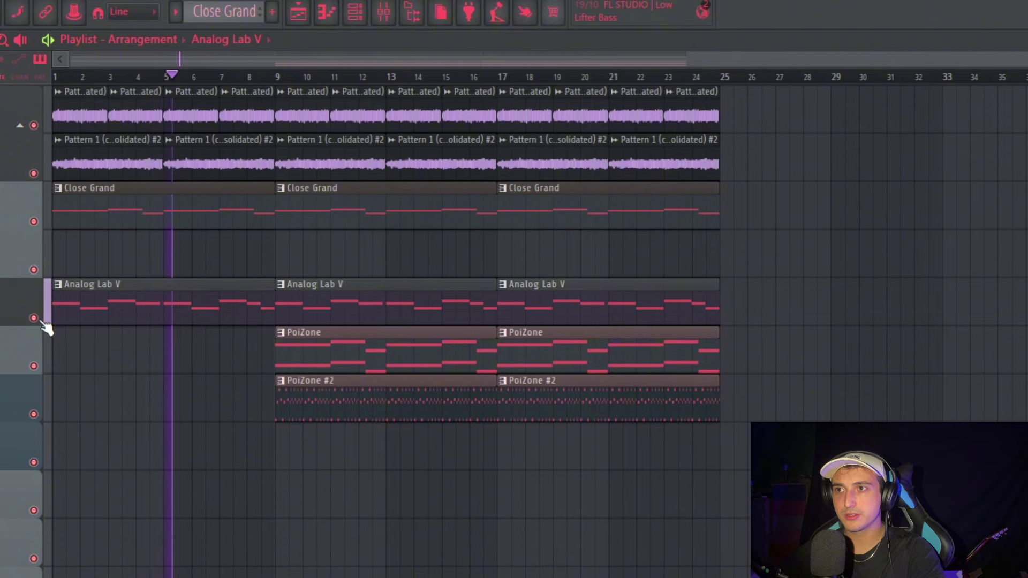
# Trim the intro Analog Lab V clip to bars 5 to 8 and delete the Analog Lab V clip starting at bar 9
pyautogui.scroll(4, 343, 325)
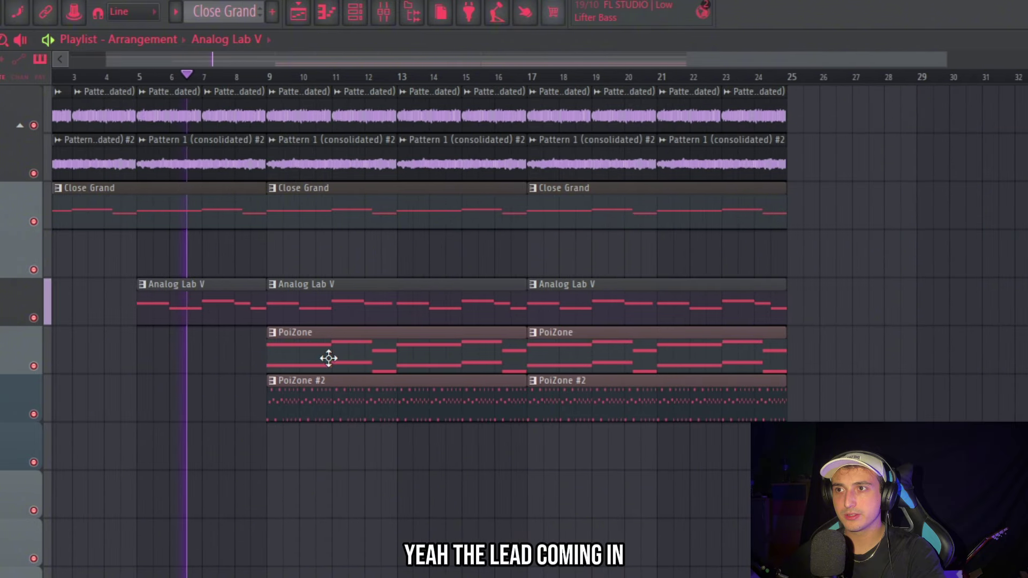
pyautogui.keyDown('ctrl'); pyautogui.click(257, 310); pyautogui.keyUp('ctrl')
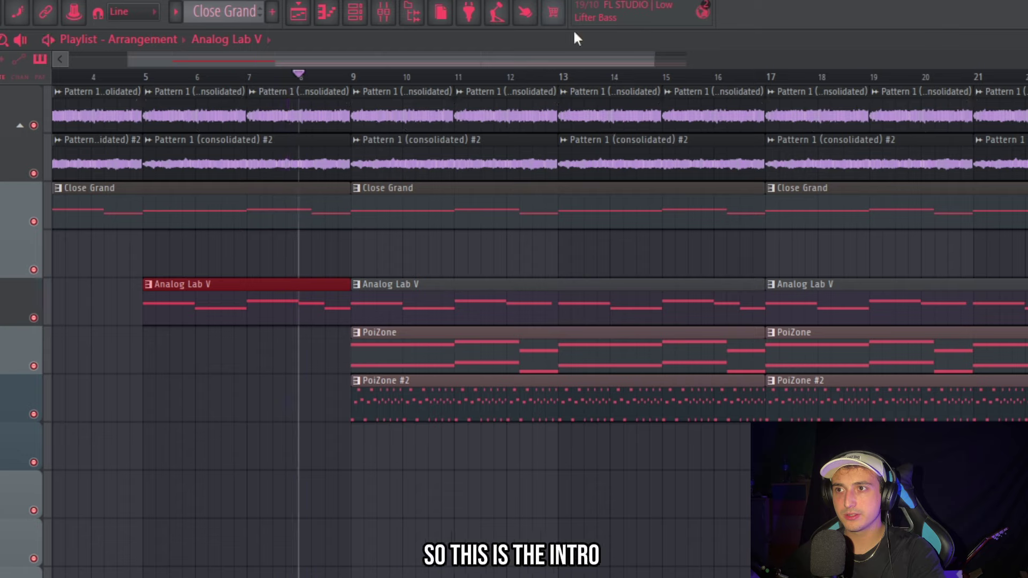
pyautogui.rightClick(443, 314)
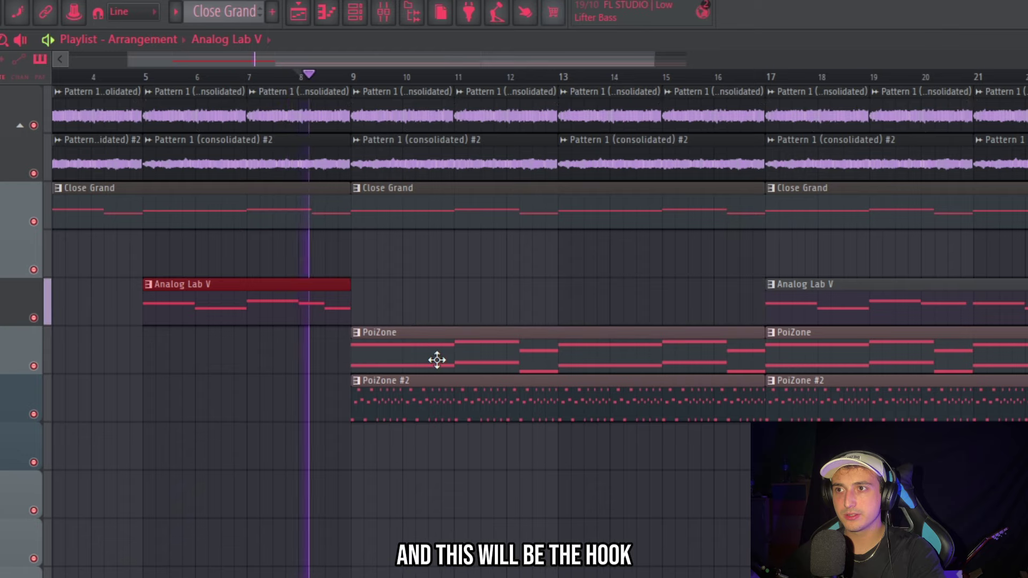
pyautogui.rightClick(417, 412)
pyautogui.scroll(-3, 587, 477)
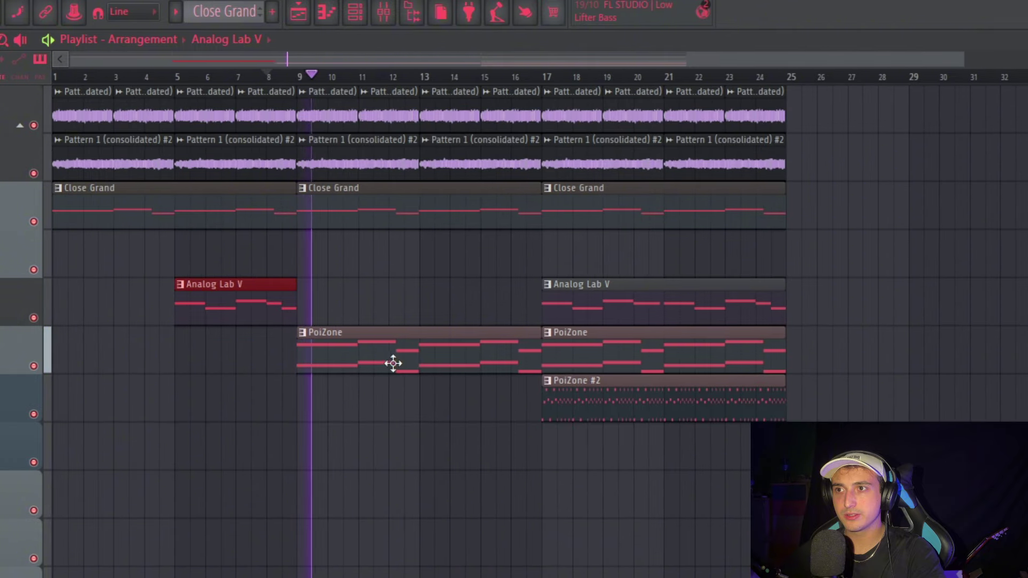
pyautogui.hotkey('ctrl', 'z')
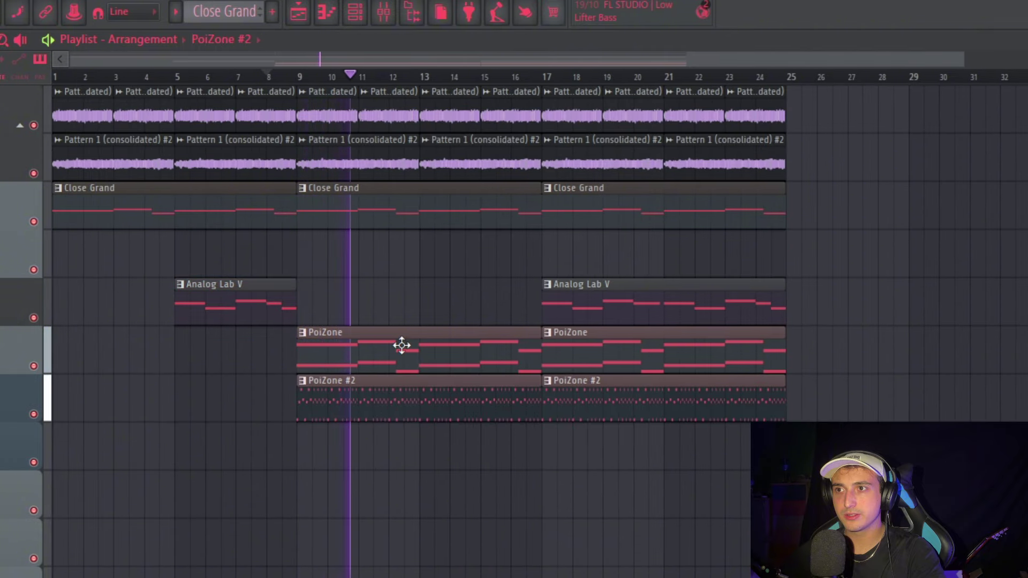
# Delete the PoiZone clip that starts at bar 9, keeping the PoiZone #2 clip below it
pyautogui.rightClick(402, 345)
pyautogui.scroll(-3, 353, 508)
pyautogui.hotkey('ctrl', 'a')
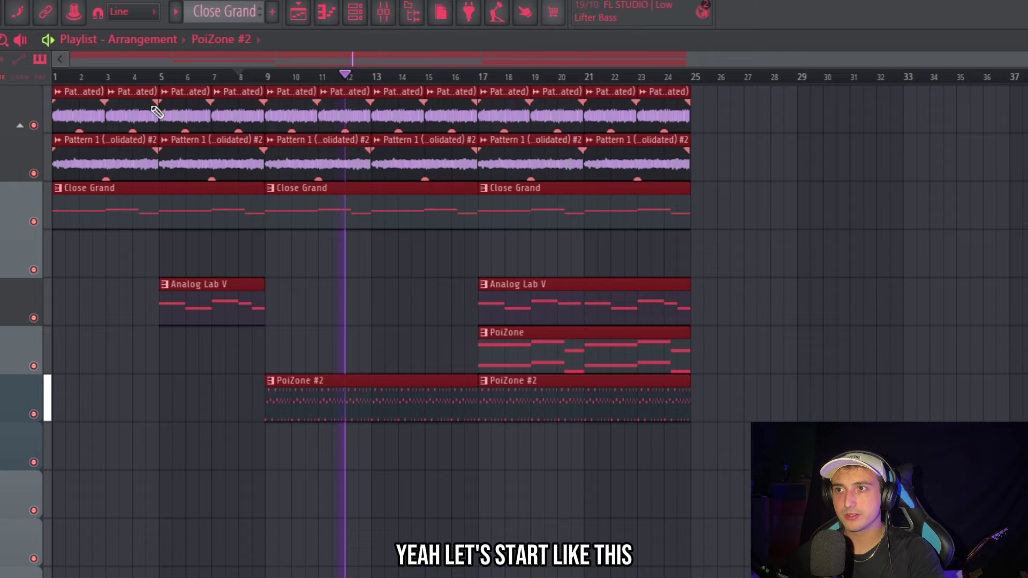
pyautogui.hotkey('ctrl', 'd')
pyautogui.hotkey('ctrl', 'a')
pyautogui.moveTo(956, 466); pyautogui.dragTo(750, 403)
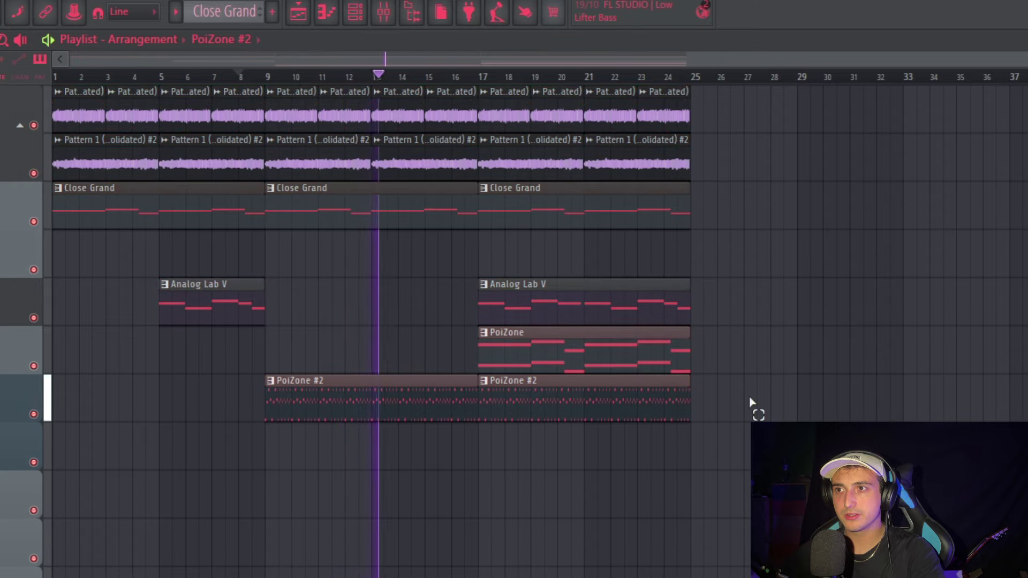
# Duplicate all clips of bars 17 to 24 to bar 25 and delete the PoiZone clip starting at bar 17
pyautogui.scroll(2, 581, 411)
pyautogui.moveTo(644, 279); pyautogui.dragTo(510, 318)
pyautogui.hotkey('ctrl', 'd')
pyautogui.hotkey('ctrl', 'z')
pyautogui.moveTo(813, 470); pyautogui.dragTo(513, 88)
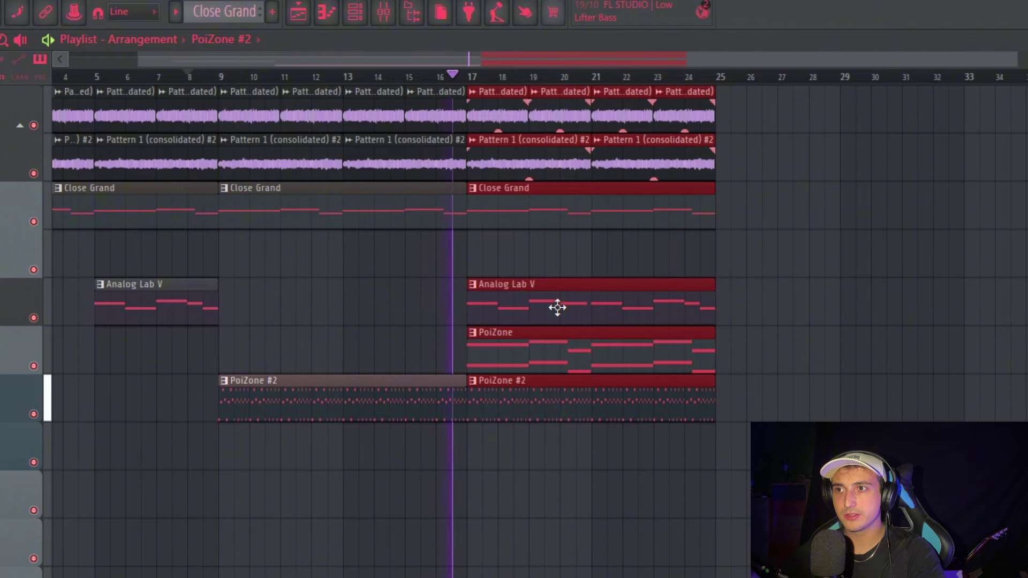
pyautogui.hotkey('ctrl', 'b')
pyautogui.rightClick(583, 353)
pyautogui.rightClick(654, 340)
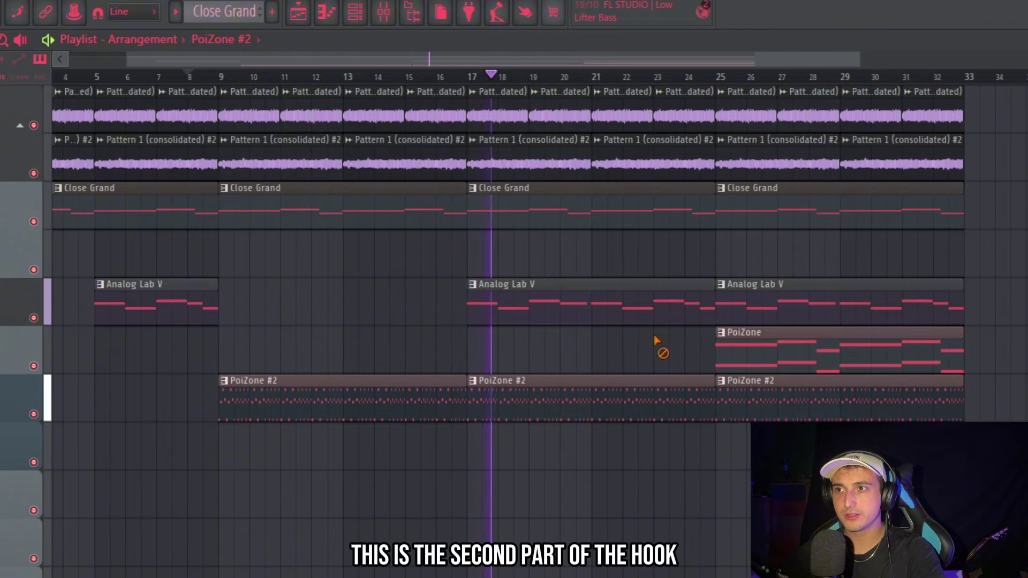
# Repeat the bars 25 to 32 section at bar 33 and delete the first track's texture clips from bars 25 to 32
pyautogui.scroll(-3, 656, 341)
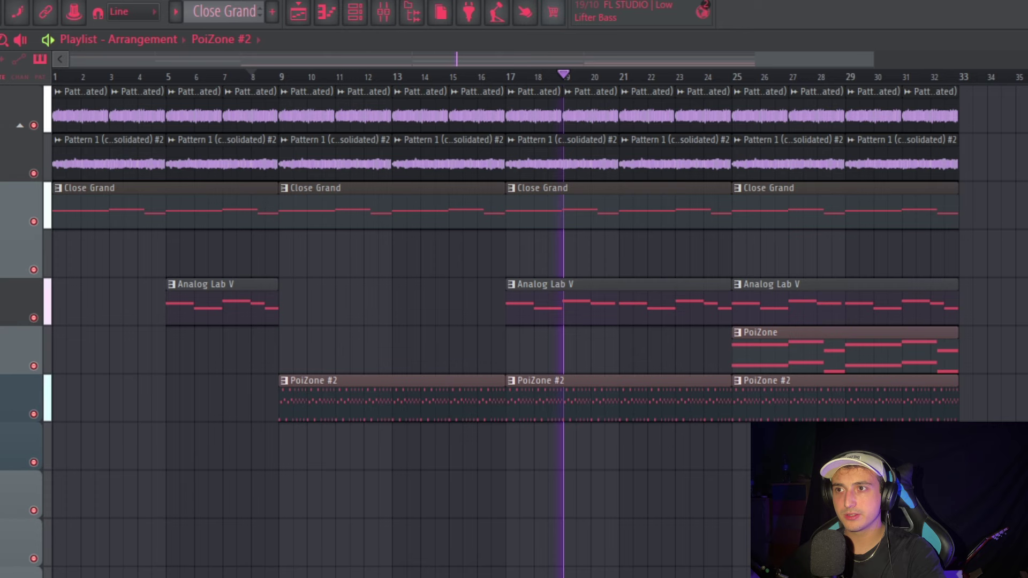
pyautogui.scroll(3, 637, 106)
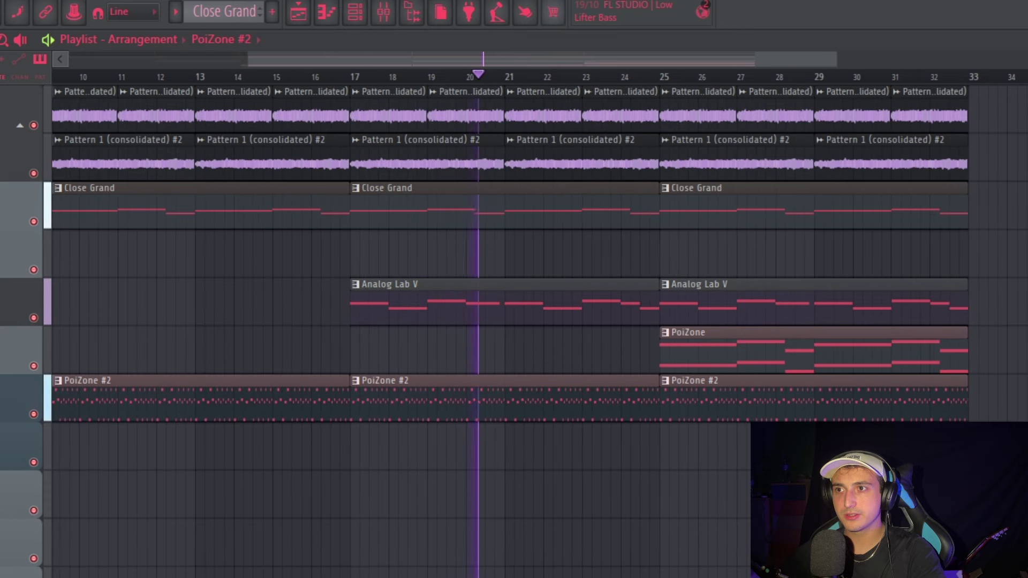
pyautogui.rightClick(693, 115)
pyautogui.rightClick(625, 104)
pyautogui.rightClick(528, 96)
pyautogui.rightClick(466, 107)
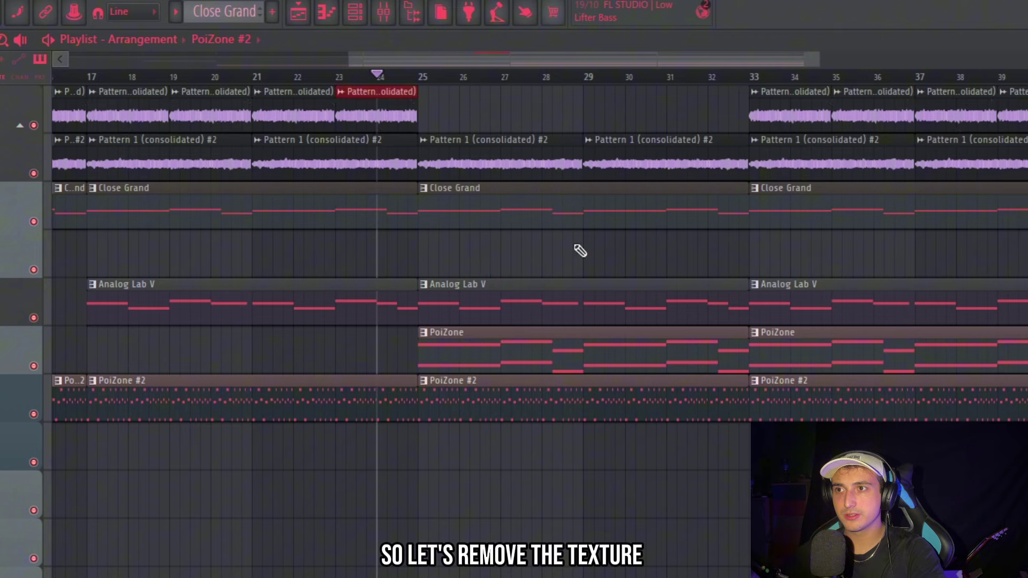
# Delete both PoiZone clips from bars 25 to 32, and the PoiZone #2 and first-track texture clips from bar 33 onward
pyautogui.rightClick(529, 359)
pyautogui.rightClick(522, 388)
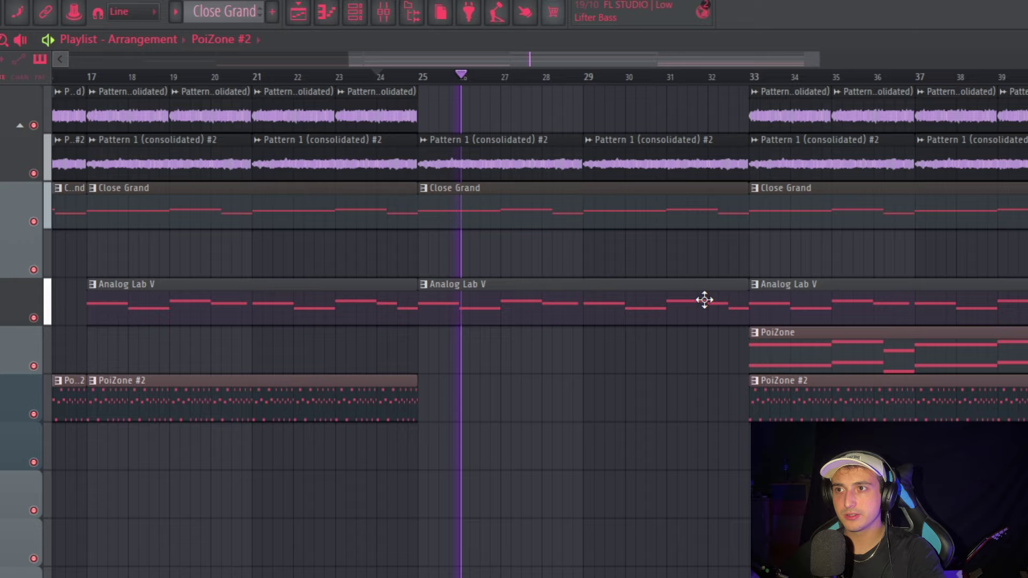
pyautogui.scroll(-5, 704, 300)
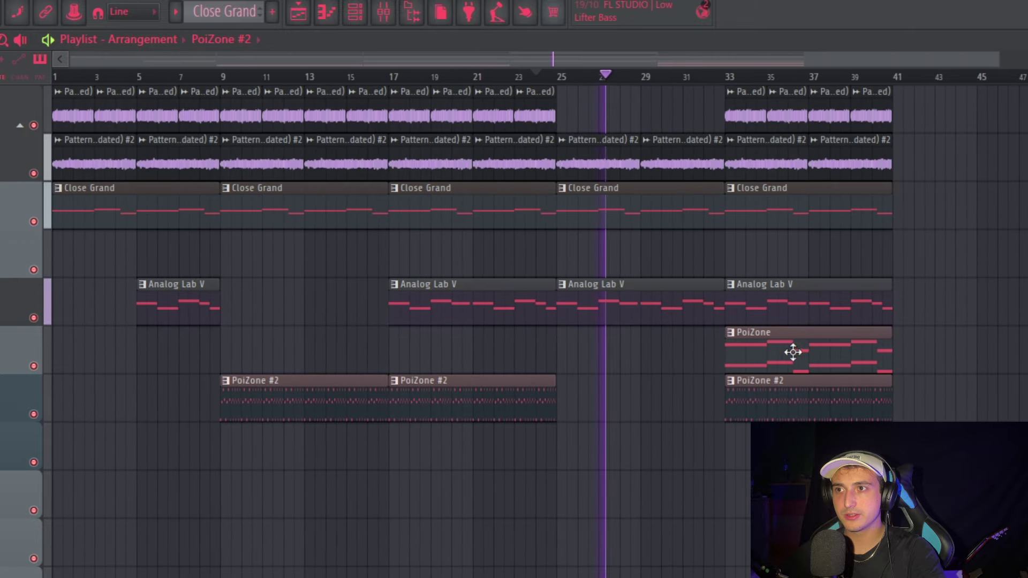
pyautogui.scroll(-3, 824, 351)
pyautogui.rightClick(787, 393)
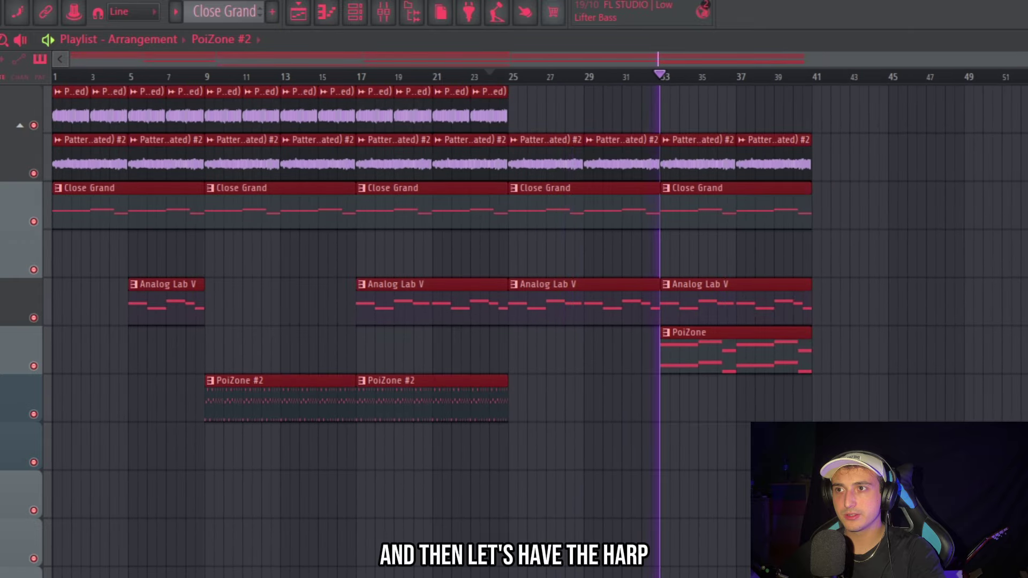
# Select all clips in the arrangement, save the project and clear the selection
pyautogui.moveTo(986, 468); pyautogui.dragTo(53, 87)
pyautogui.moveTo(1023, 517)
pyautogui.mouseDown()
pyautogui.moveTo(54, 86)
pyautogui.moveTo(1023, 516)
pyautogui.mouseUp()
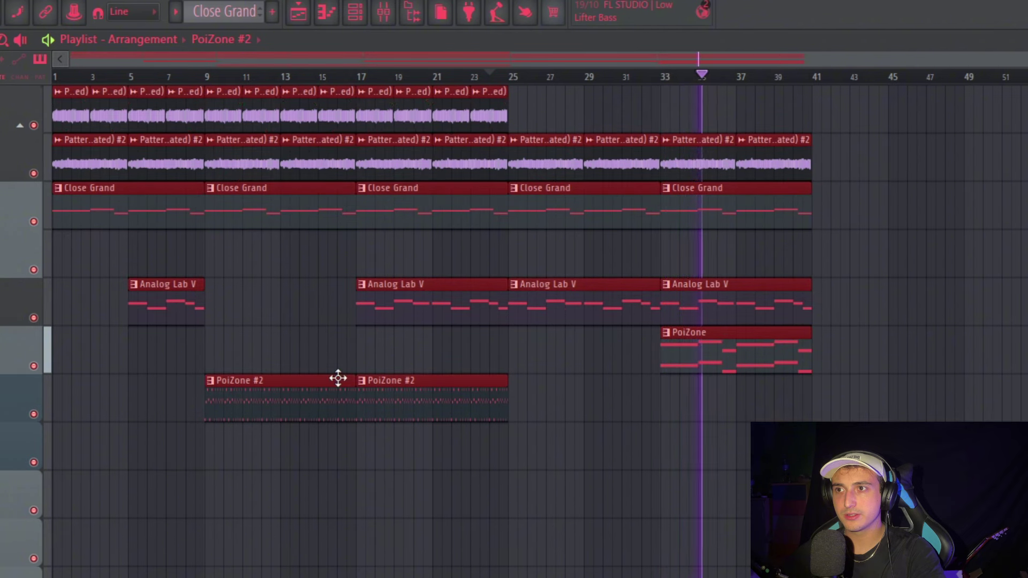
pyautogui.hotkey('ctrl', 's')
pyautogui.click(320, 540)
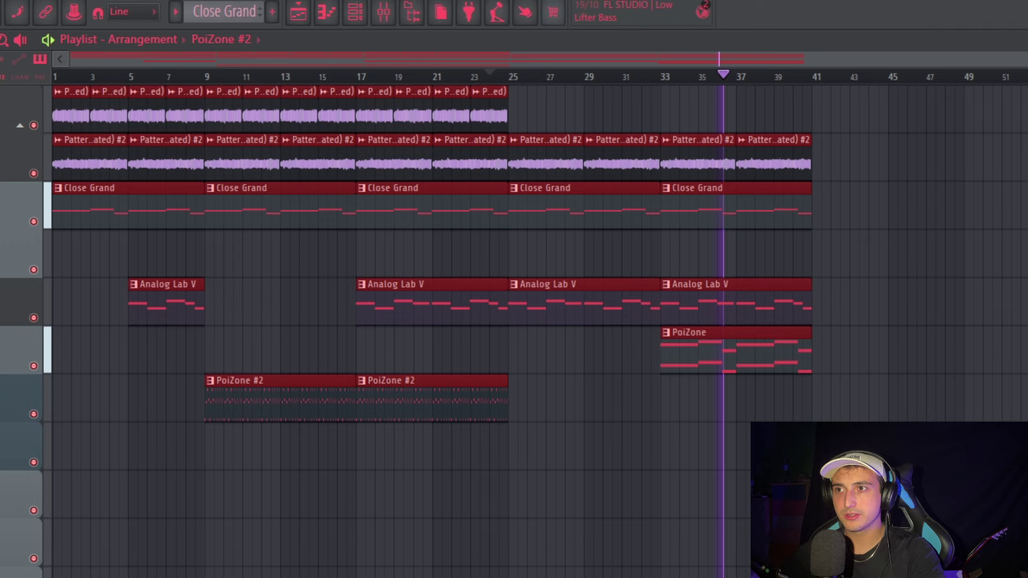
pyautogui.press('space')
pyautogui.hotkey('ctrl', 'd')
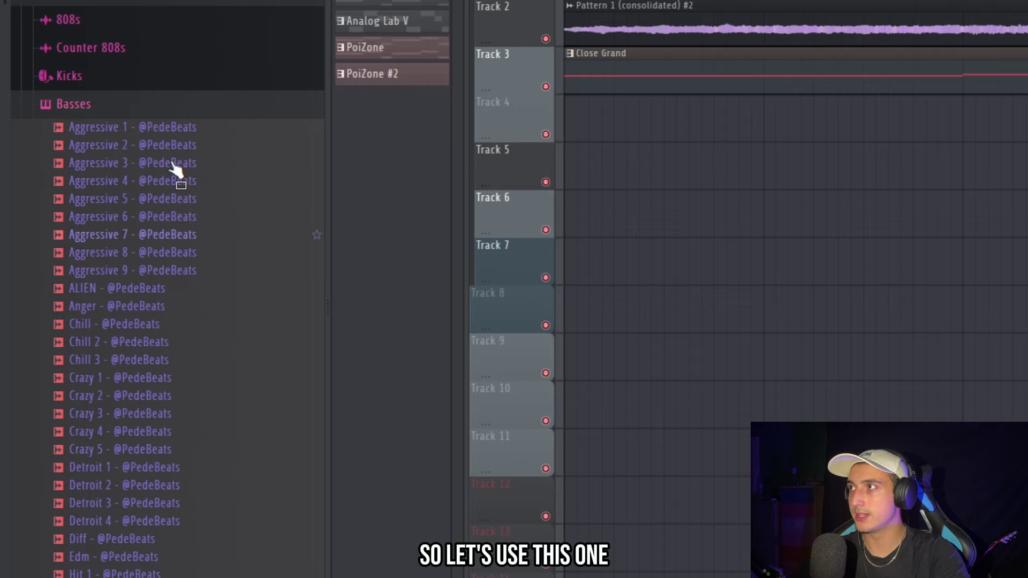
# Add the Detroit 4 sample from the Basses folder to Track 4 in the second half of bar 2
pyautogui.scroll(-3, 114, 449)
pyautogui.click(109, 415)
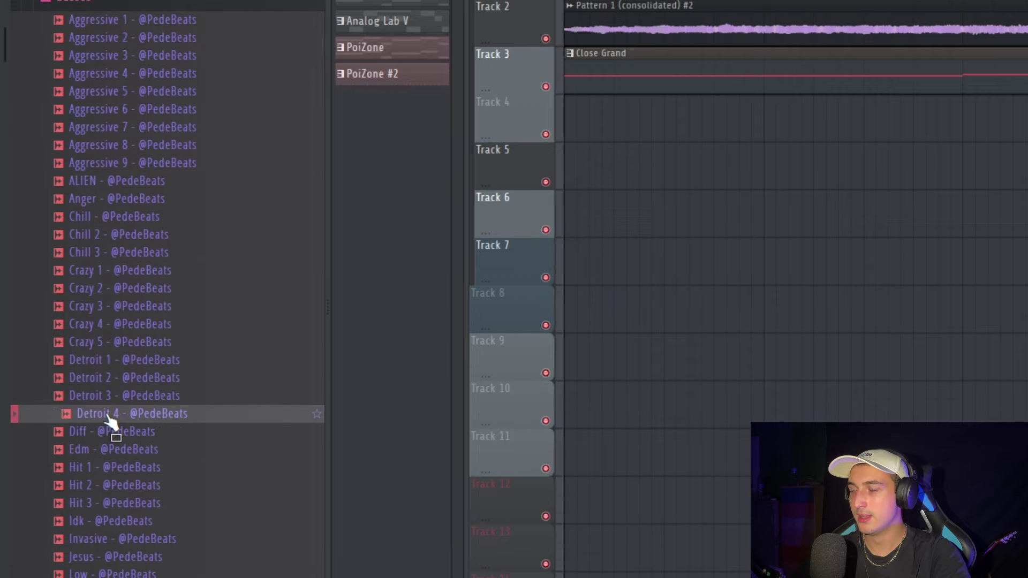
pyautogui.moveTo(109, 414); pyautogui.dragTo(908, 129)
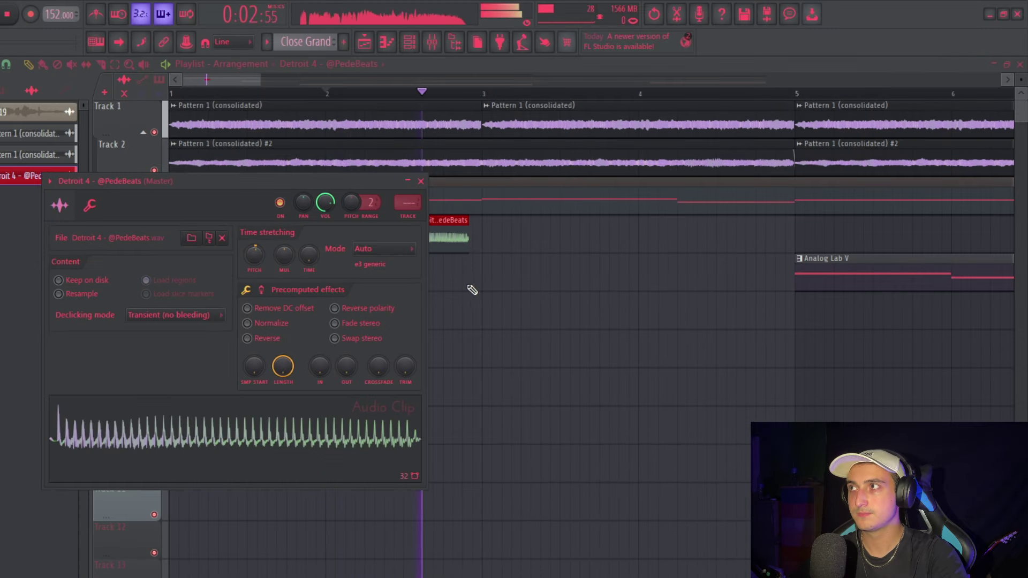
# Slice the Track 1 and Track 2 audio clips and remove the pieces between the middle of bar 2 and bar 3
pyautogui.scroll(1, 457, 271)
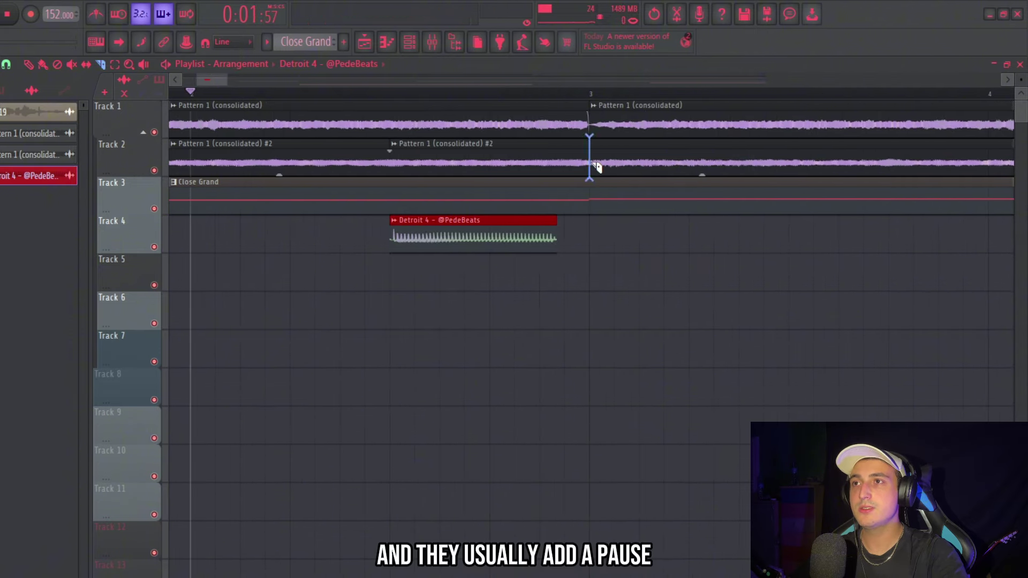
pyautogui.press('space')
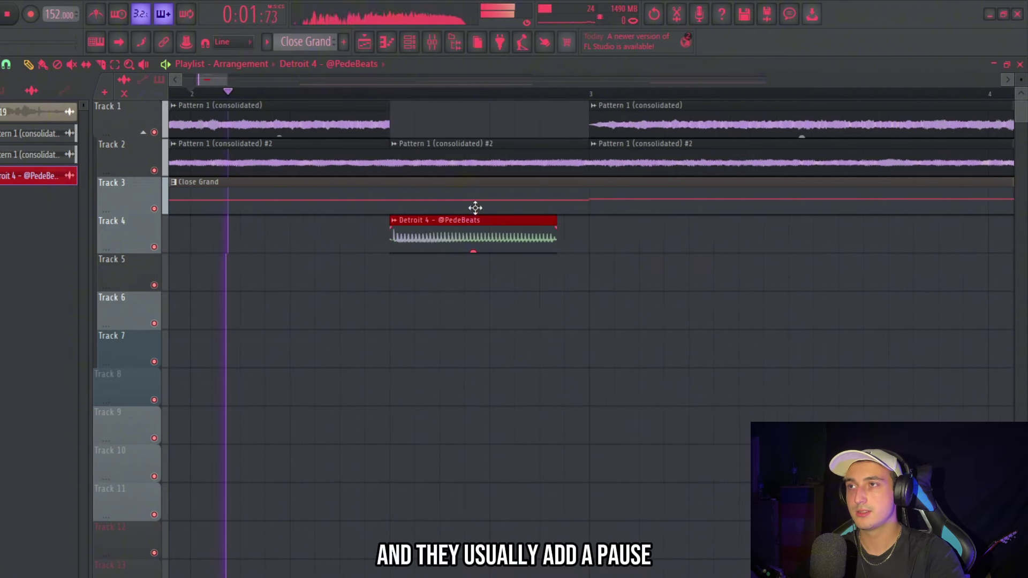
pyautogui.rightClick(475, 163)
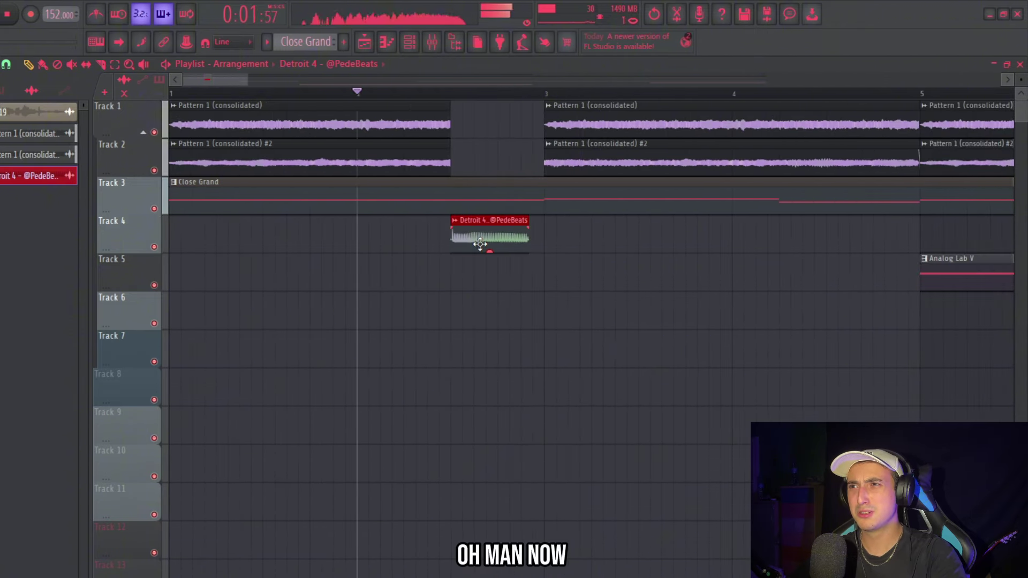
# Move the Detroit 4 clip on Track 4 so it ends at bar 3 and play back the pause
pyautogui.moveTo(482, 241); pyautogui.dragTo(510, 246)
pyautogui.scroll(2, 515, 242)
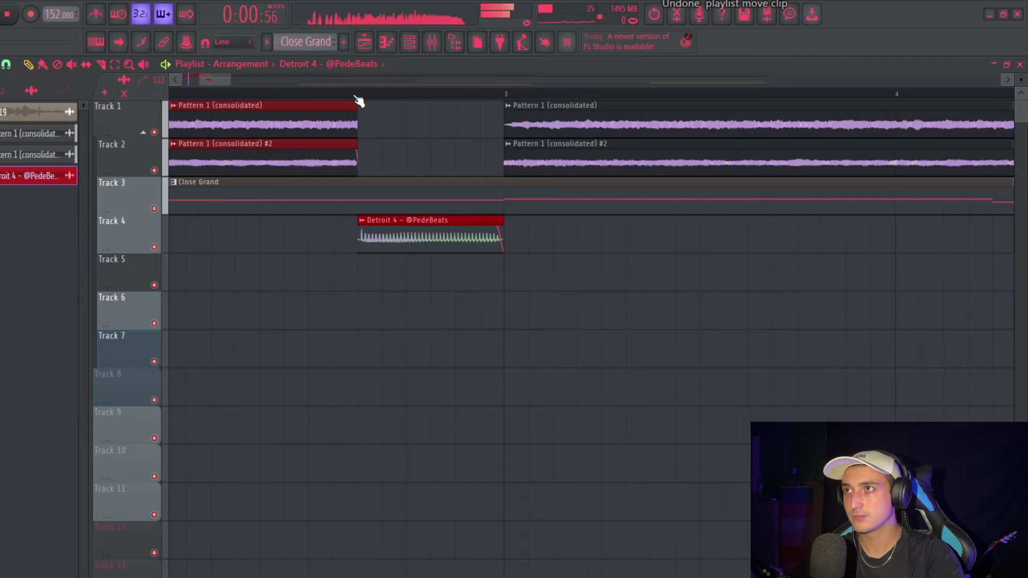
pyautogui.hotkey('ctrl', 'd')
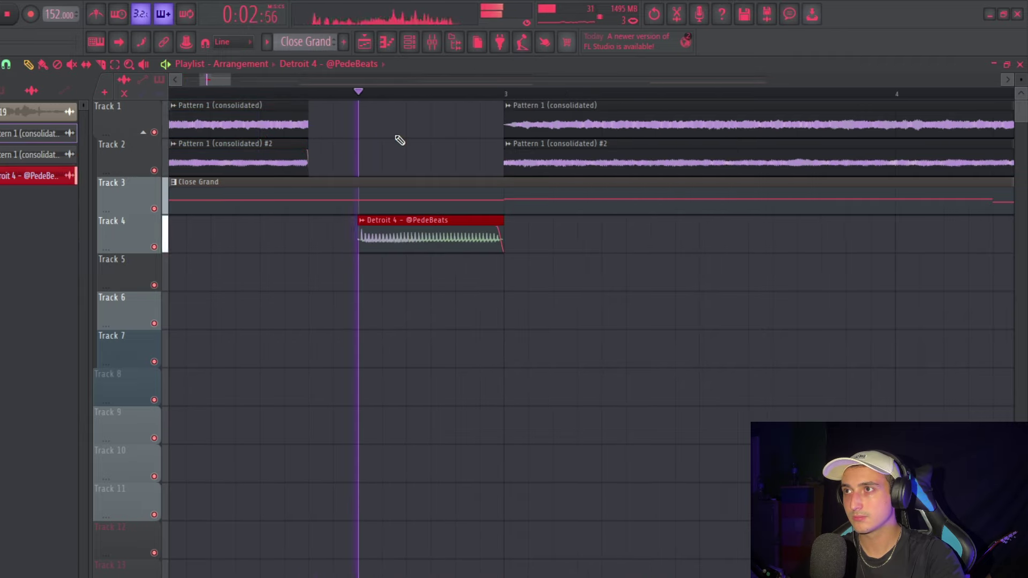
pyautogui.scroll(-5, 395, 152)
pyautogui.press('space')
# Set the Detroit 4 clip's time-stretching mode to Stretch and its pitch range to 12 for pitching it up one octave
pyautogui.doubleClick(326, 234)
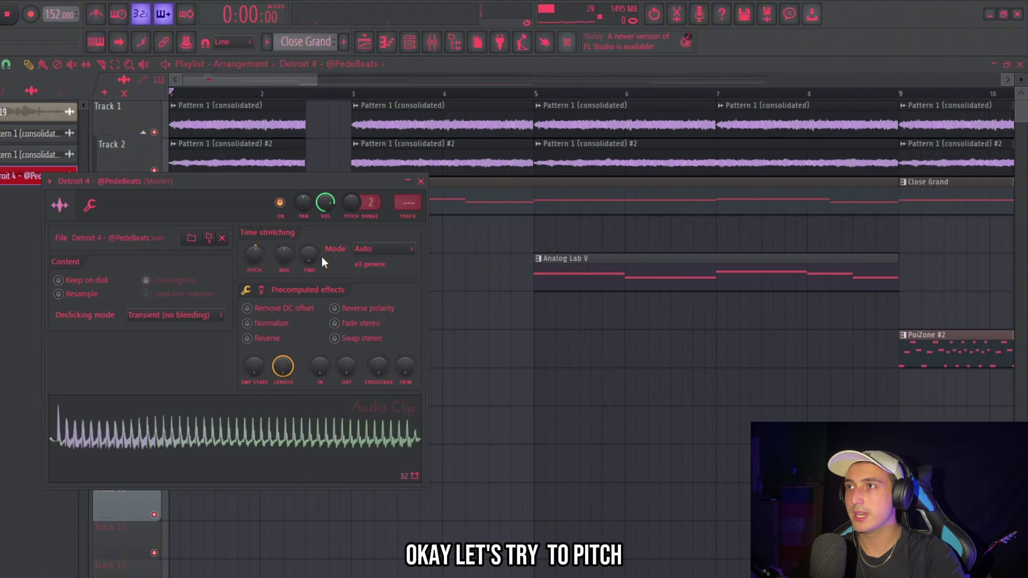
pyautogui.click(384, 248)
pyautogui.click(372, 285)
pyautogui.press('space')
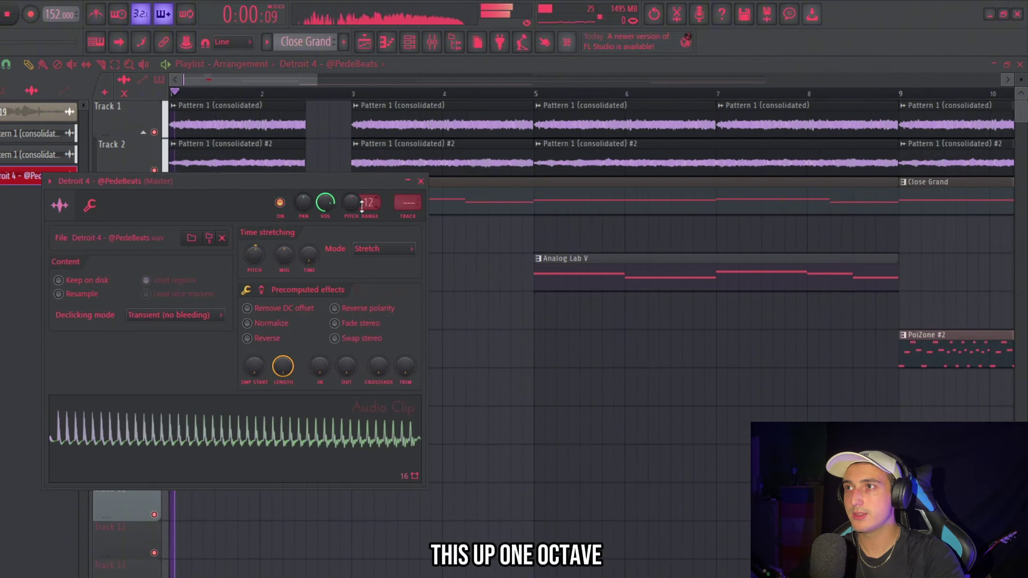
pyautogui.press('Escape')
pyautogui.scroll(3, 402, 339)
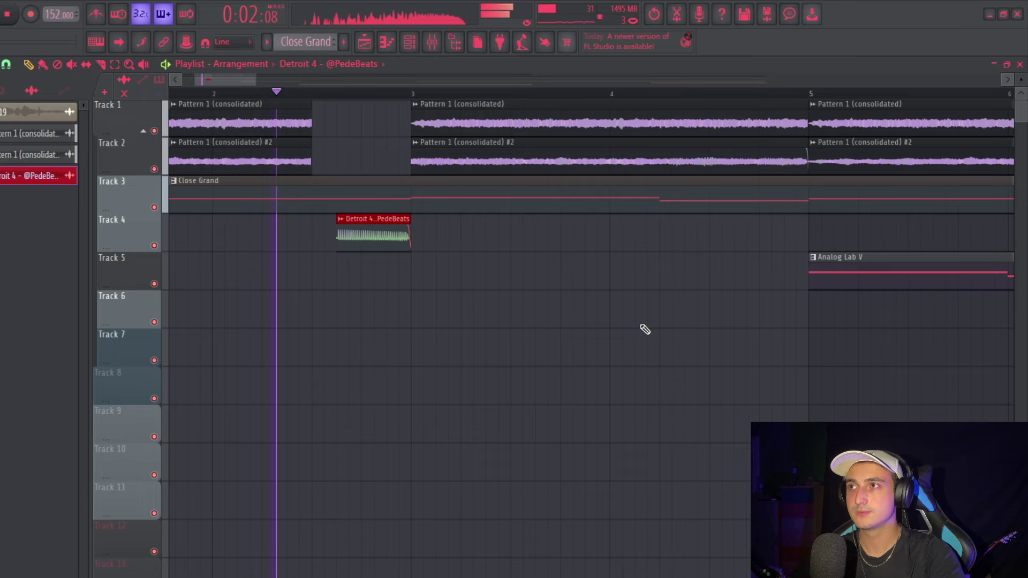
pyautogui.moveTo(348, 160); pyautogui.dragTo(275, 126)
# Load Fruity Chorus, Fruity Reeverb 2 and Fruity parametric EQ 2 into the first three slots of the BASS mixer track
pyautogui.press('space')
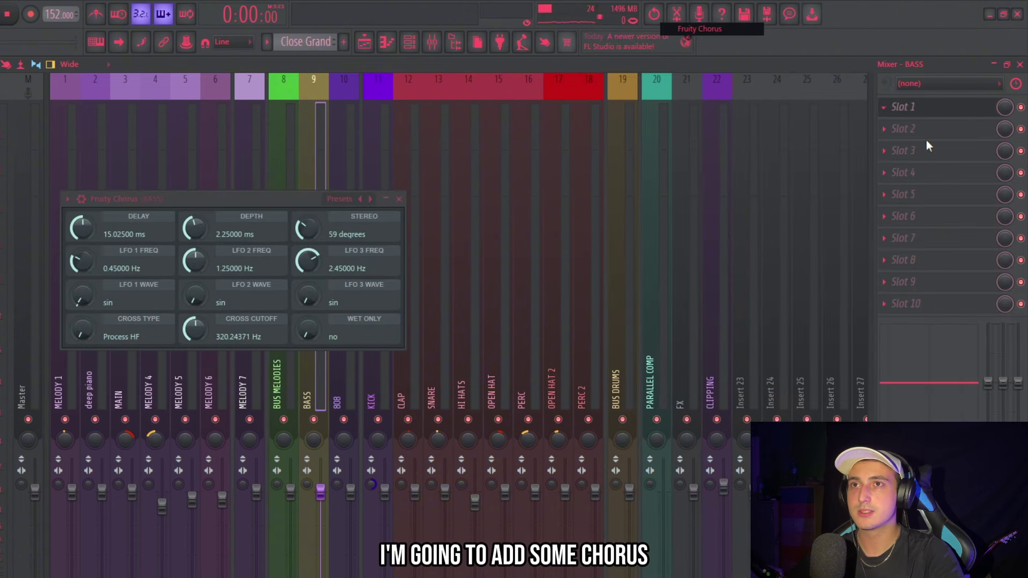
pyautogui.click(921, 134)
pyautogui.click(581, 355)
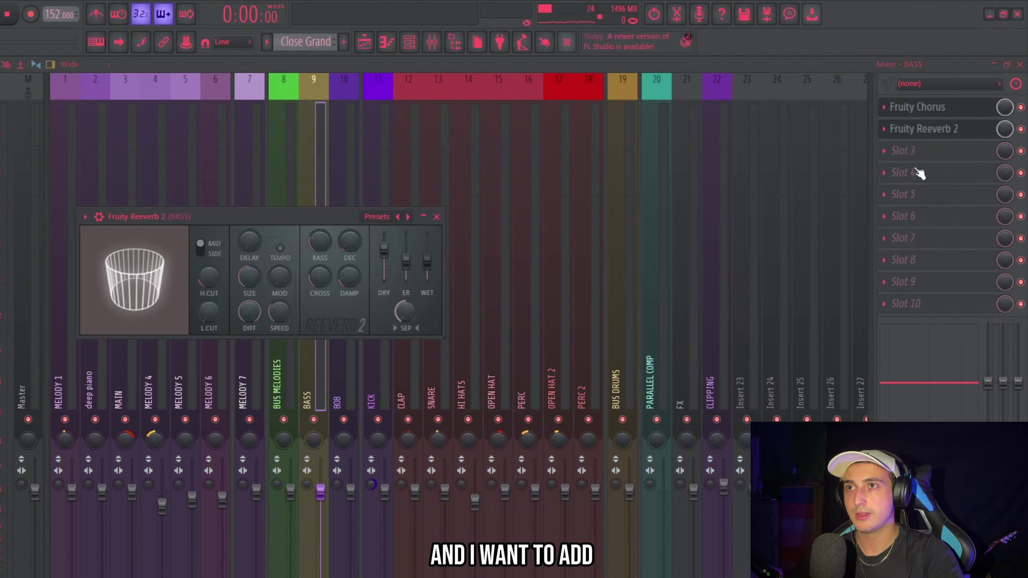
pyautogui.click(908, 152)
pyautogui.click(584, 576)
# Raise the BASS EQ's low cut to about 200 Hz, boost its overall level slightly and return to the playlist
pyautogui.press('space')
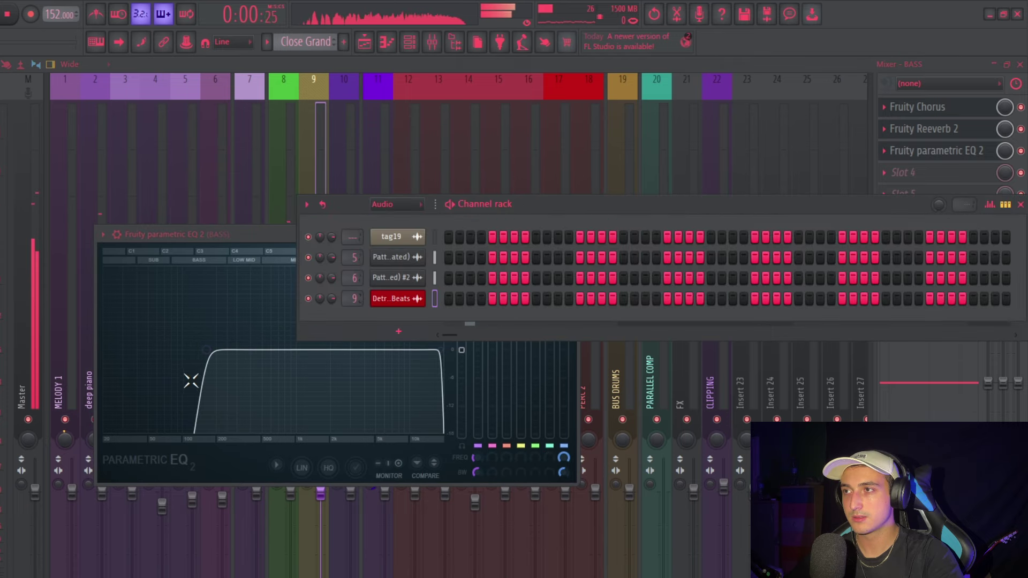
pyautogui.click(190, 380)
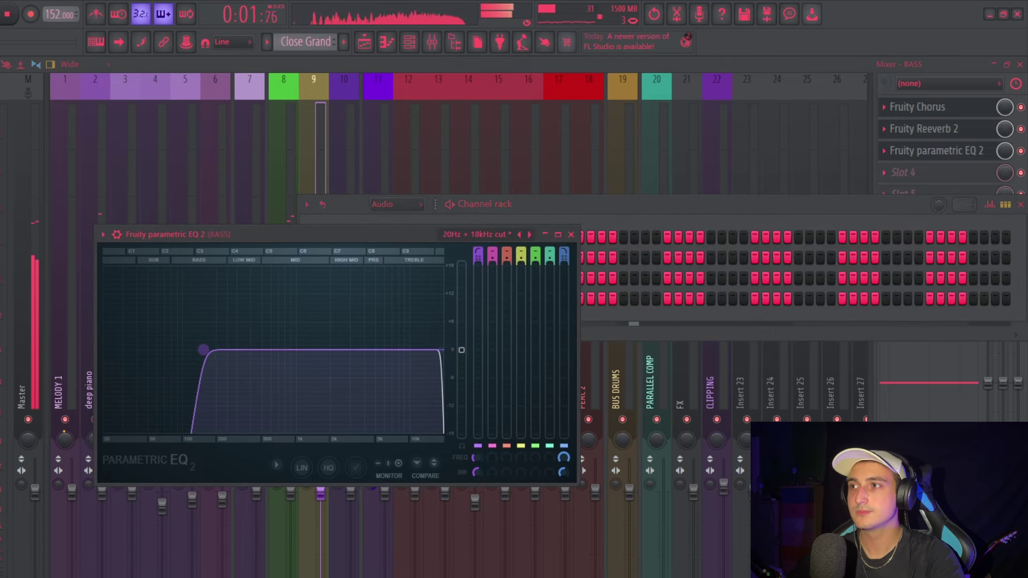
pyautogui.moveTo(207, 350); pyautogui.dragTo(222, 349)
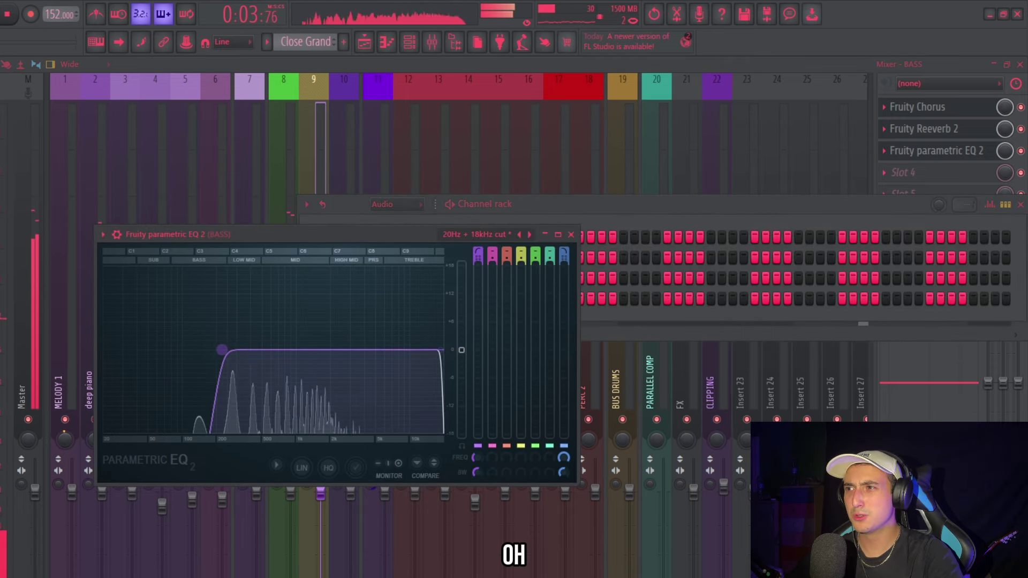
pyautogui.doubleClick(590, 197)
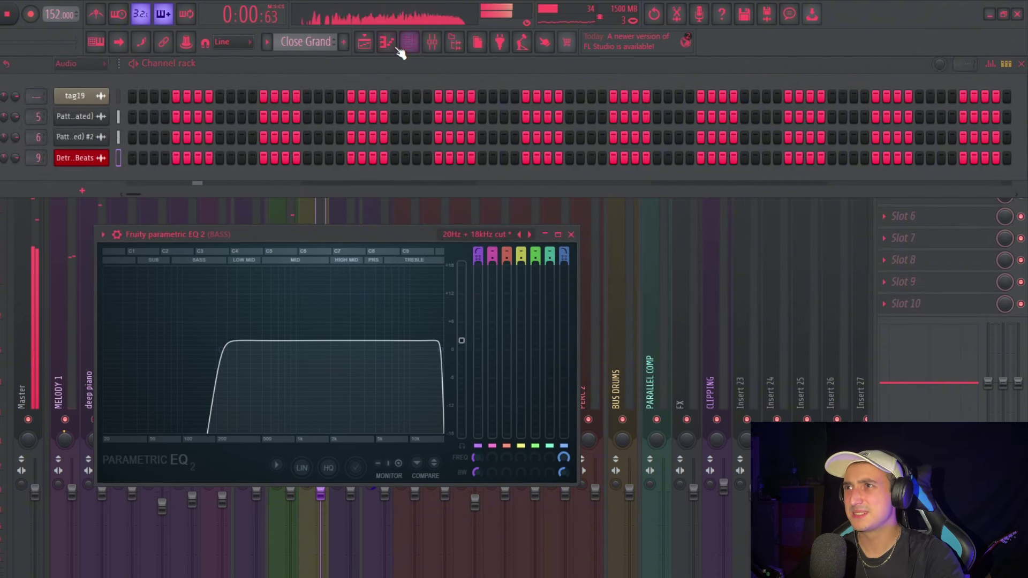
pyautogui.click(374, 46)
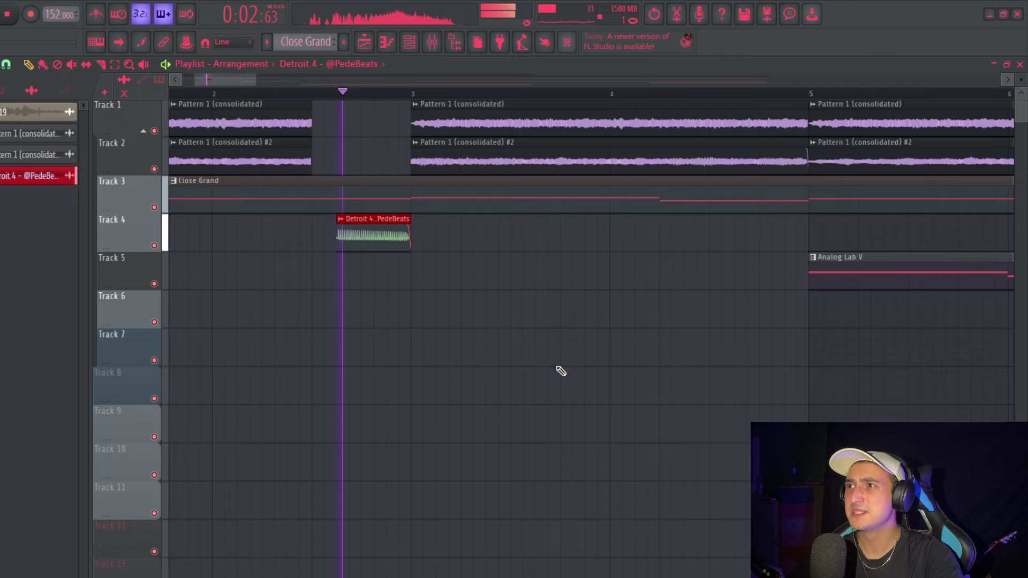
# Copy the Detroit 4 clip along Track 4 to end at bar 7 and slice the audio clips above for a matching pause
pyautogui.scroll(-3, 307, 122)
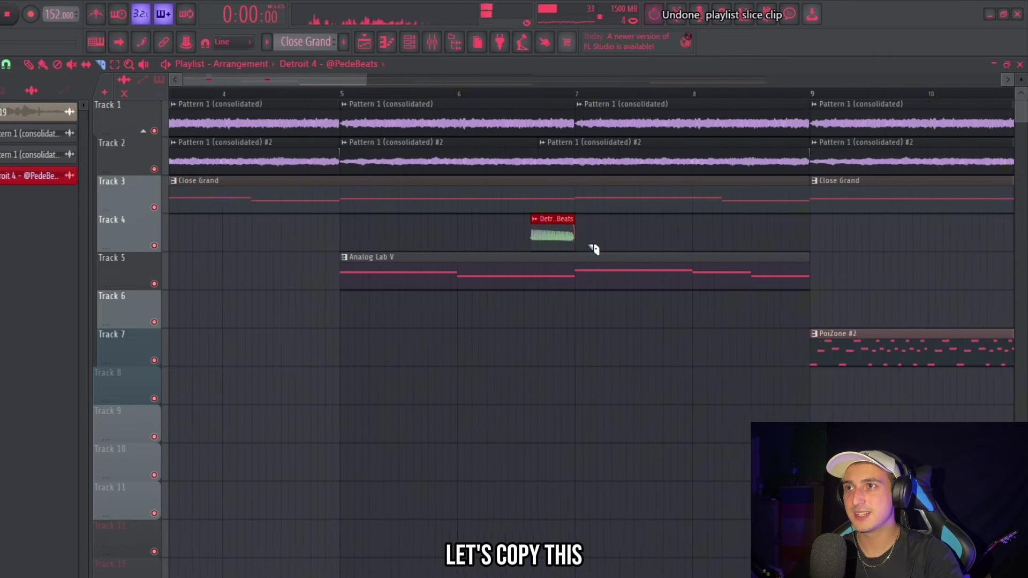
pyautogui.scroll(-3, 594, 248)
pyautogui.hotkey('ctrl', 'z')
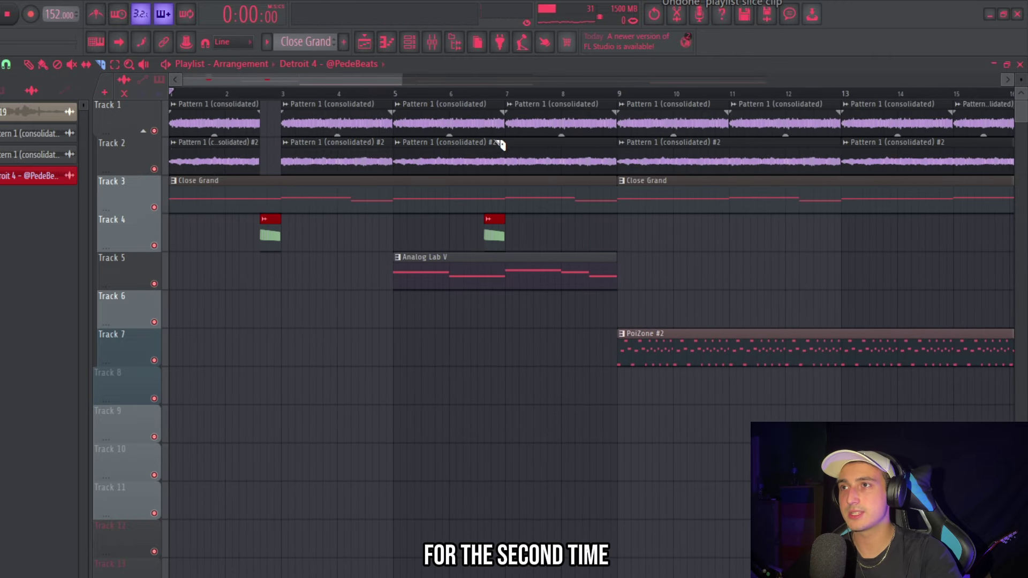
# Delete the two Track 2 audio clips in bars 25 to 32
pyautogui.scroll(-4, 723, 147)
pyautogui.rightClick(674, 144)
pyautogui.rightClick(739, 152)
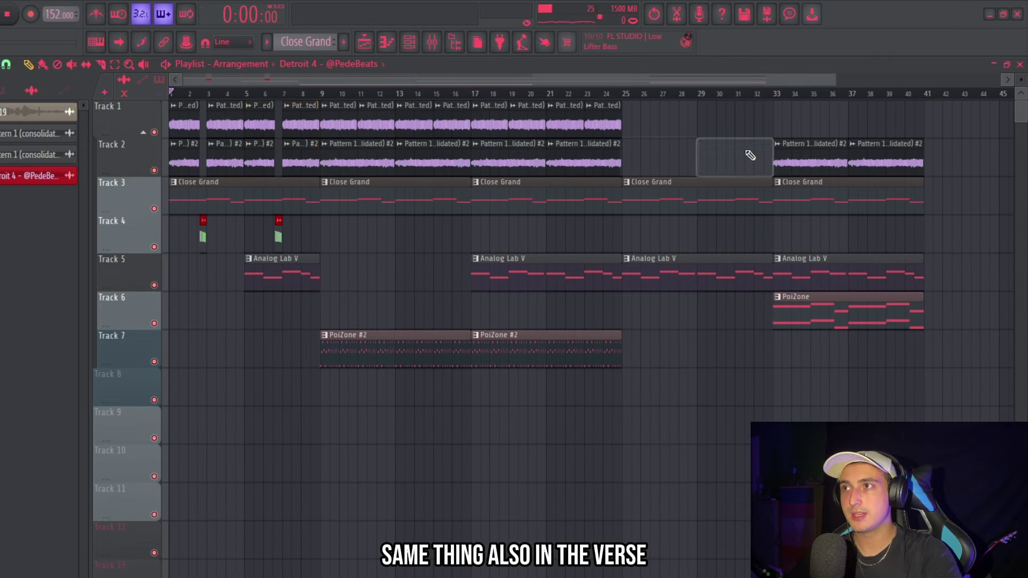
# Copy the sliced intro clips and Detroit 4 hits of bars 1 to 8, Tracks 1 to 4, to the verse at bar 25
pyautogui.moveTo(313, 233); pyautogui.dragTo(177, 107)
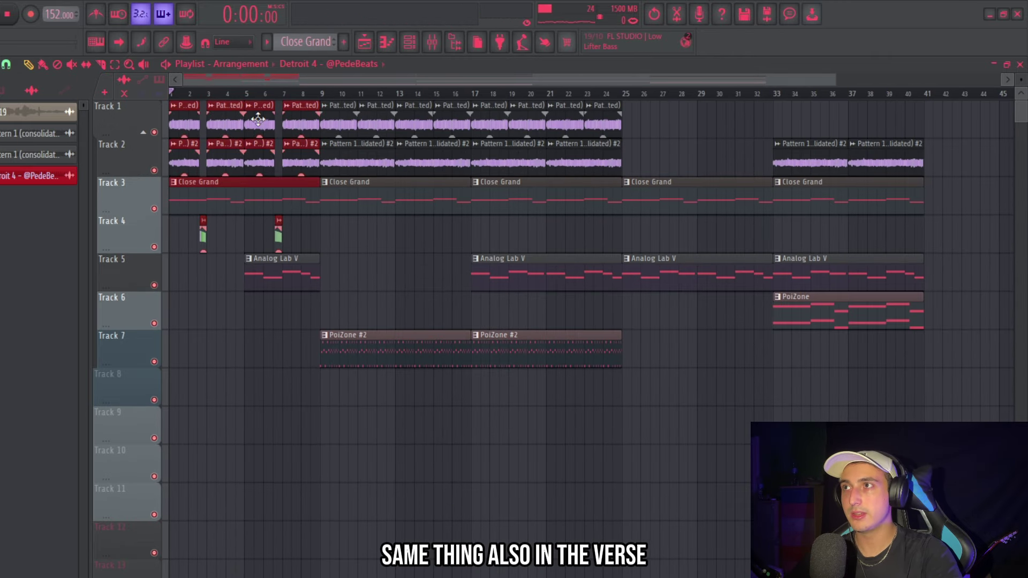
pyautogui.moveTo(258, 121); pyautogui.dragTo(714, 132)
pyautogui.press('space')
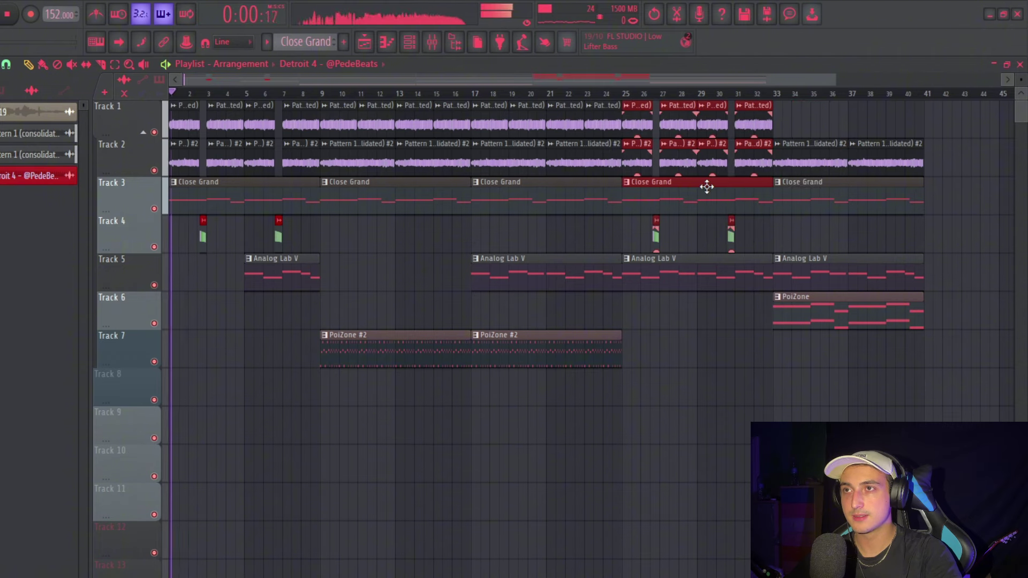
pyautogui.scroll(1, 291, 349)
pyautogui.hotkey('ctrl', 'd')
# Audition clap and snare samples and replace the Love it channel's sample with the Southside 2 snare
pyautogui.scroll(-3, 273, 367)
pyautogui.rightClick(354, 353)
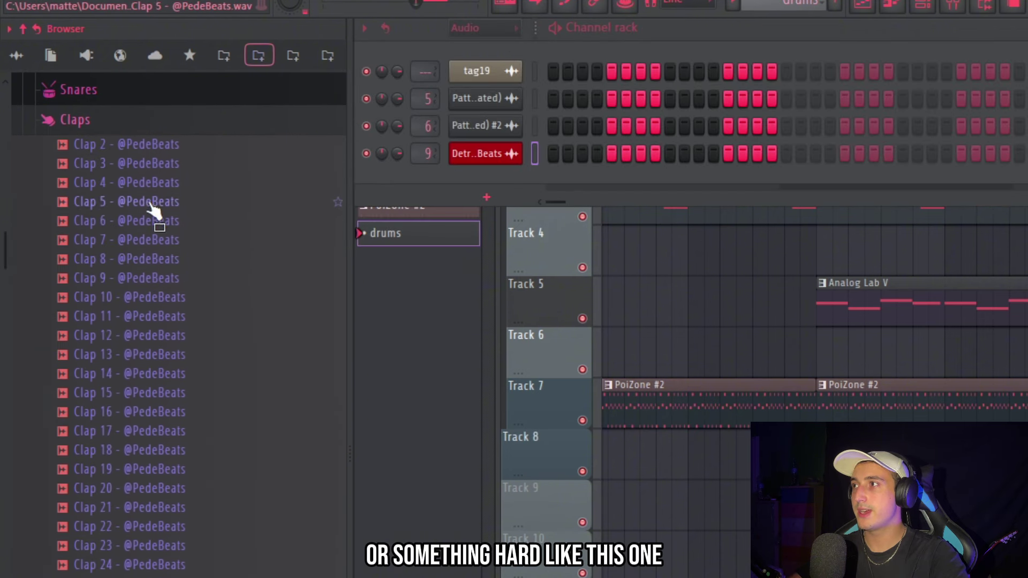
pyautogui.click(134, 202)
pyautogui.scroll(4, 148, 327)
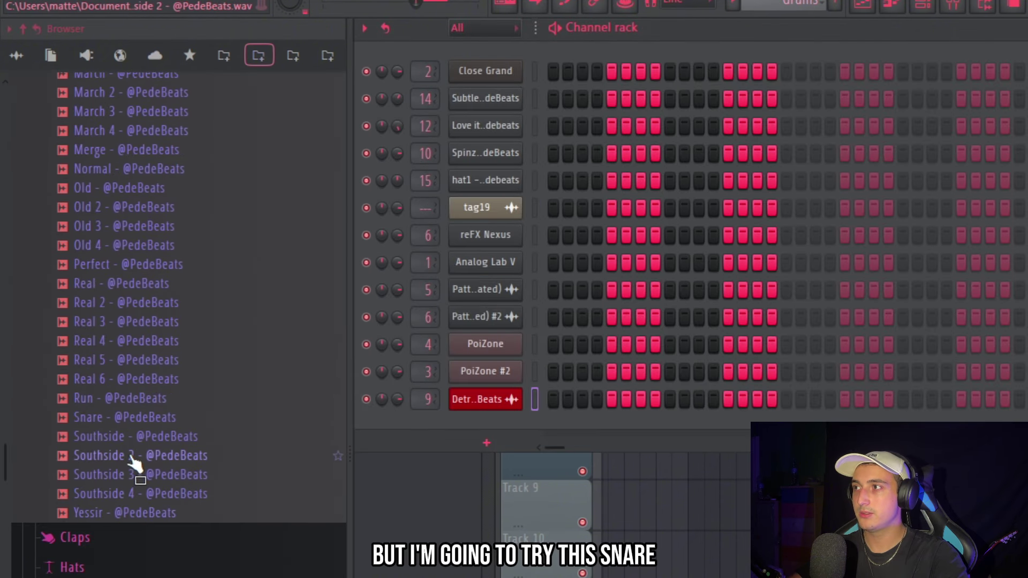
pyautogui.moveTo(132, 460); pyautogui.dragTo(497, 129)
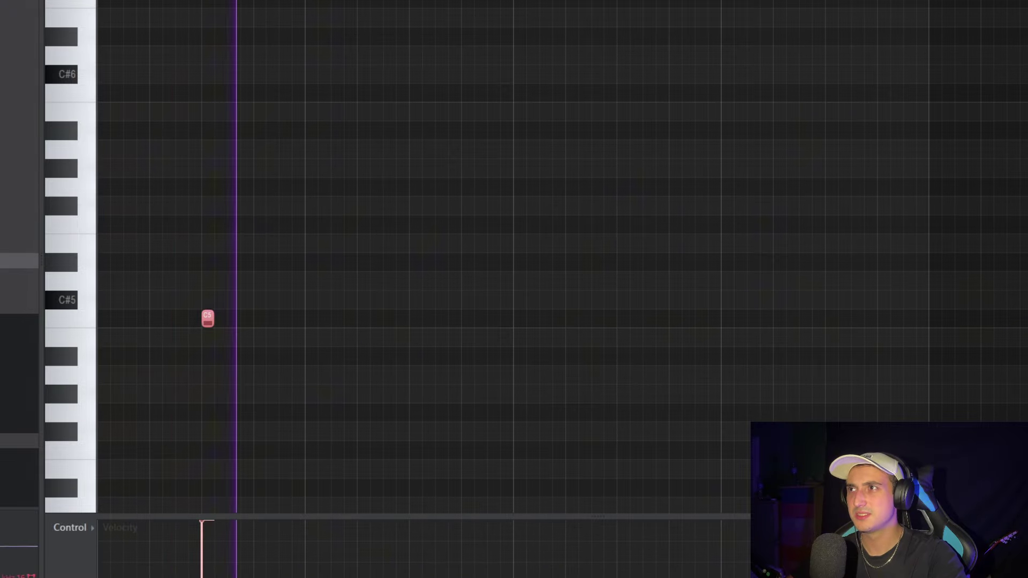
# Repeat the C5 snare note once per bar across eight bars
pyautogui.hotkey('ctrl', 'b')
pyautogui.hotkey('ctrl', 'b')
pyautogui.hotkey('ctrl', 'b')
pyautogui.hotkey('ctrl', 'b')
pyautogui.hotkey('ctrl', 'b')
pyautogui.hotkey('ctrl', 'b')
pyautogui.hotkey('ctrl', 'b')
pyautogui.scroll(-4, 778, 53)
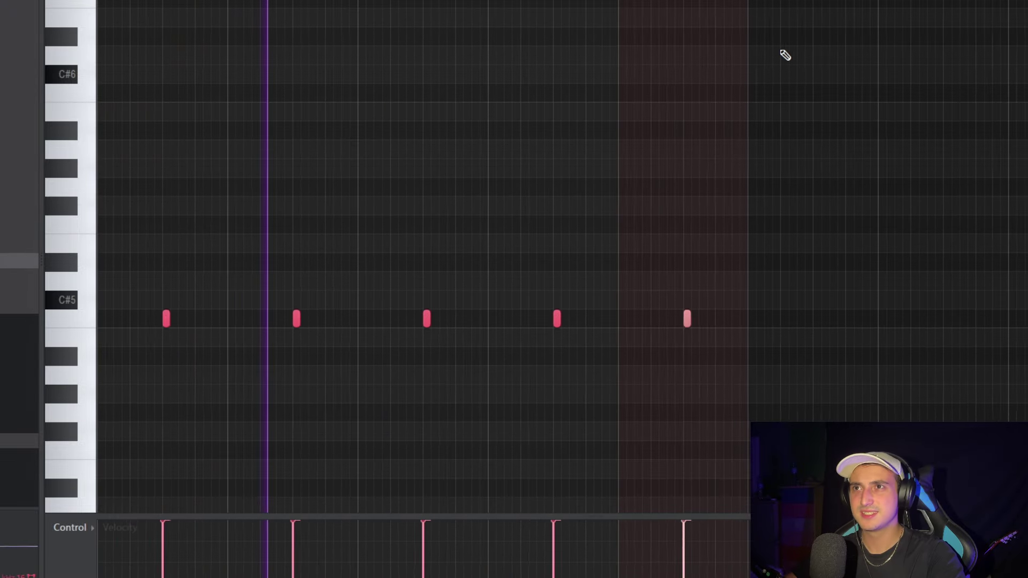
# Add an extra short C5 snare hit at the end of bar 7 and remove the stray F#5 note
pyautogui.click(742, 201)
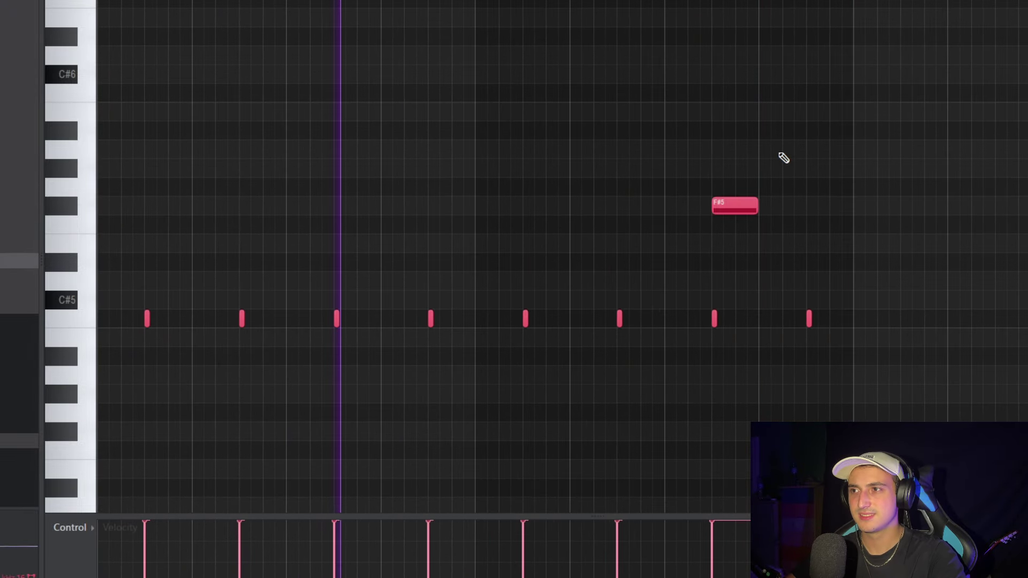
pyautogui.rightClick(749, 207)
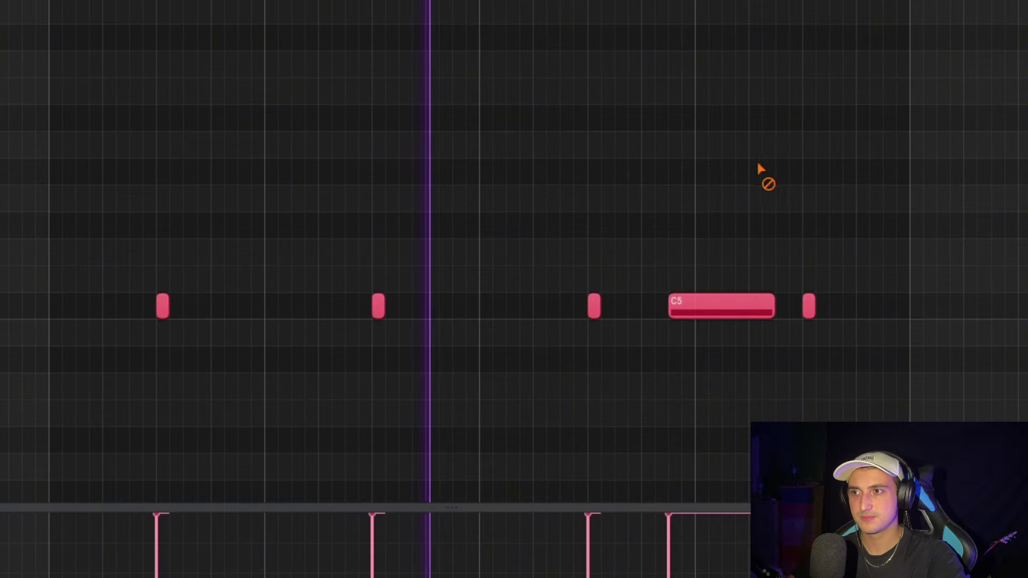
pyautogui.moveTo(772, 305); pyautogui.dragTo(679, 306)
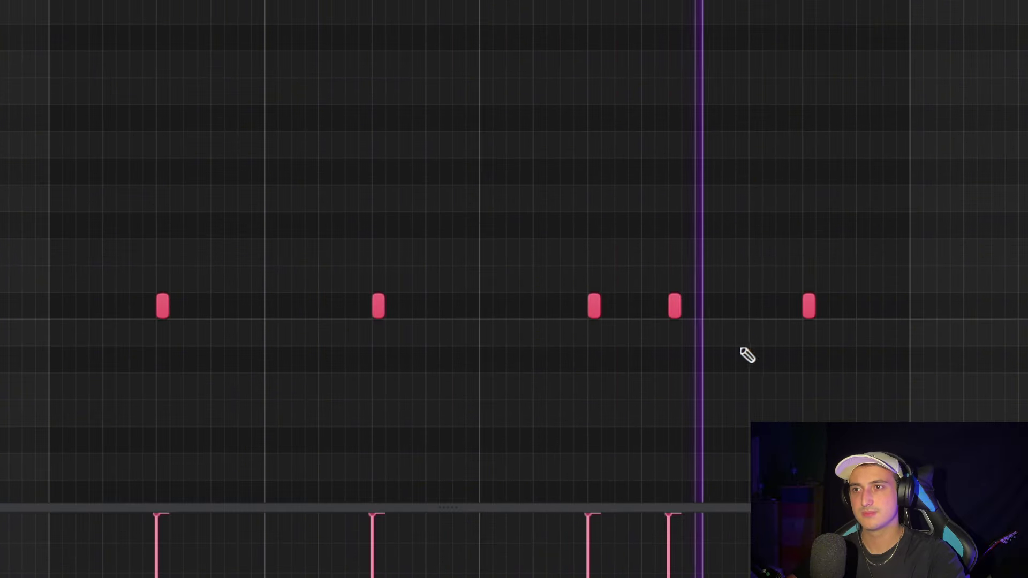
pyautogui.click(673, 305)
pyautogui.scroll(-3, 674, 306)
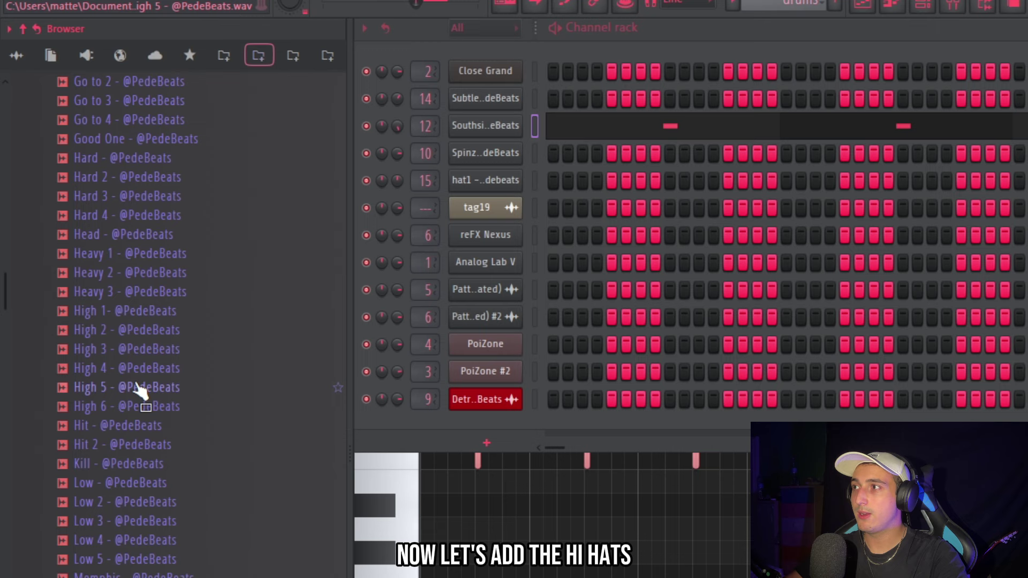
# Audition hi-hat samples and replace the Subtle channel's sample with Go to 3
pyautogui.click(138, 332)
pyautogui.click(127, 368)
pyautogui.click(131, 349)
pyautogui.click(134, 334)
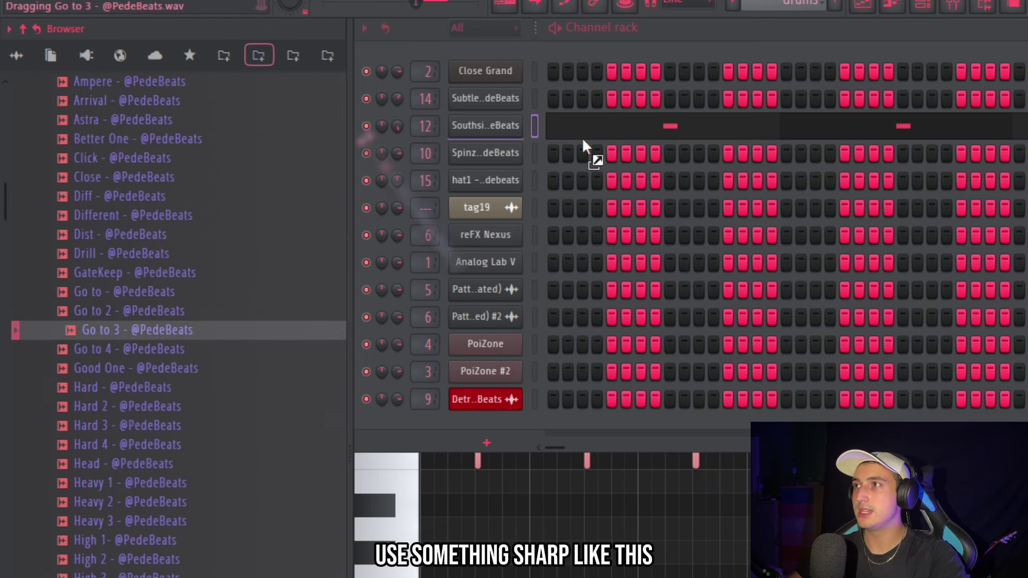
# Fill the Go to 3 hi-hat channel each 2 steps, play it back, and also try a fill each 4 steps
pyautogui.rightClick(523, 93)
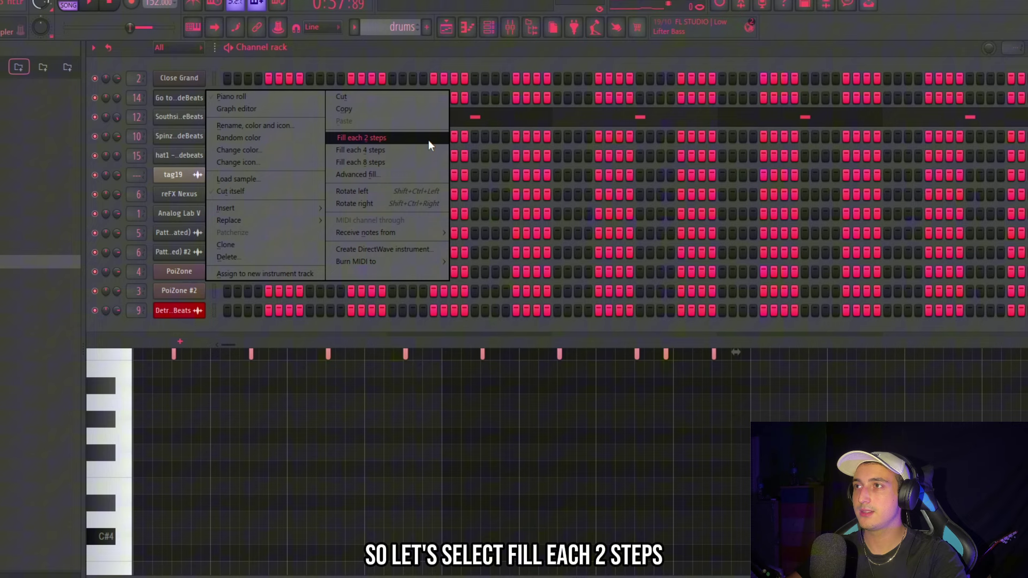
pyautogui.click(428, 140)
pyautogui.press('space')
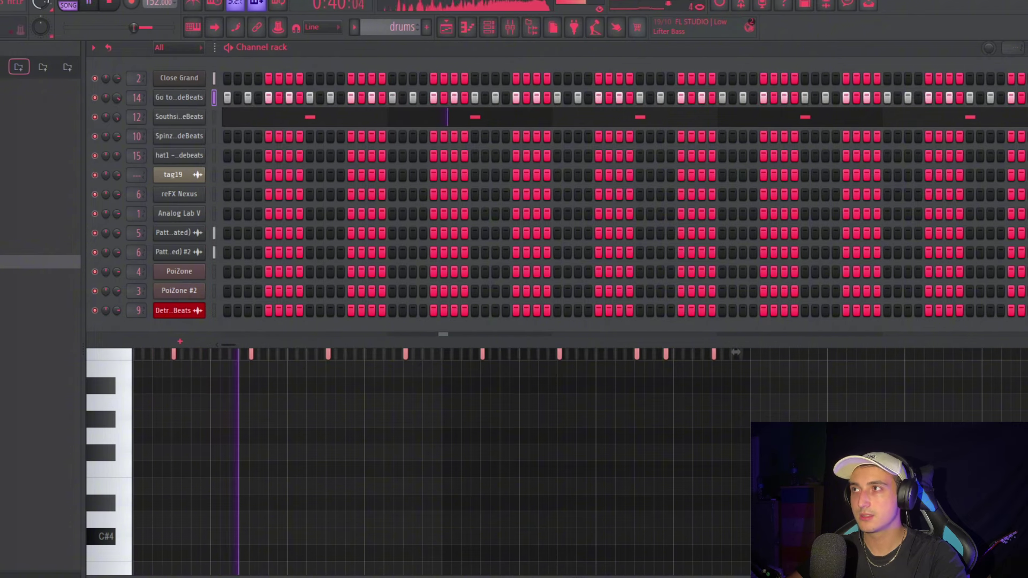
pyautogui.rightClick(194, 98)
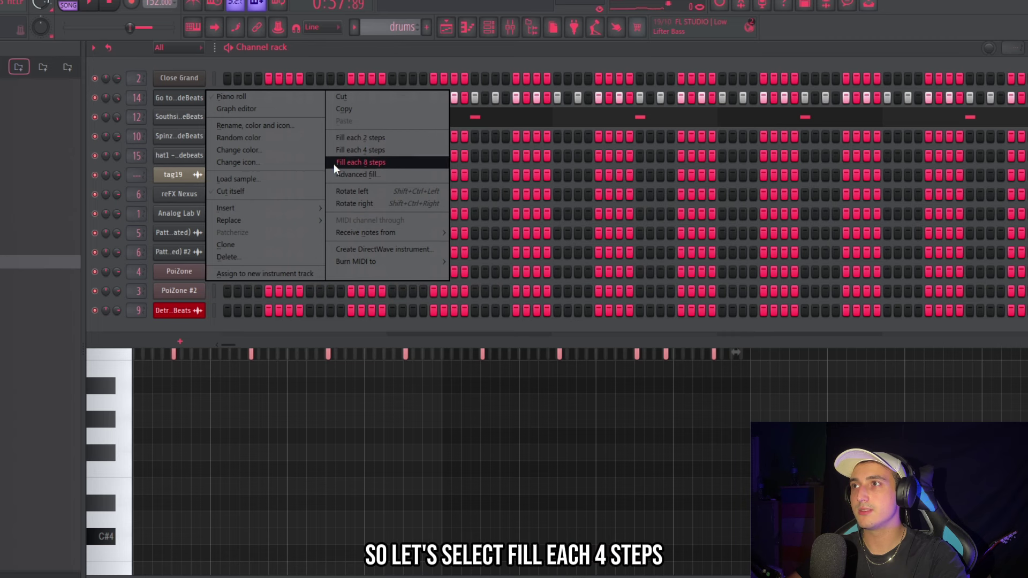
pyautogui.click(354, 150)
# Open the hi-hat notes in the piano roll and lower the velocity of every second note
pyautogui.rightClick(194, 98)
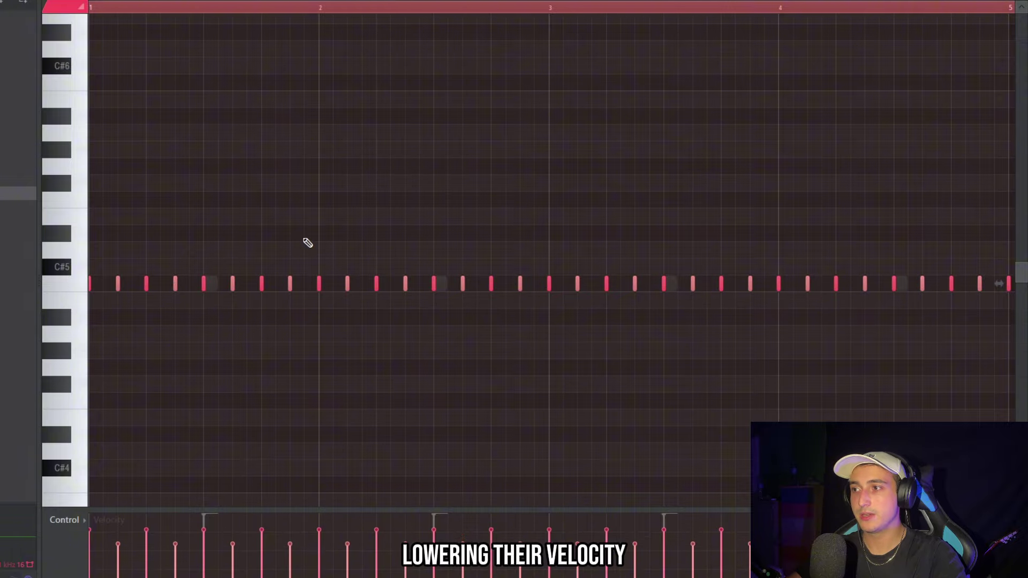
pyautogui.press('space')
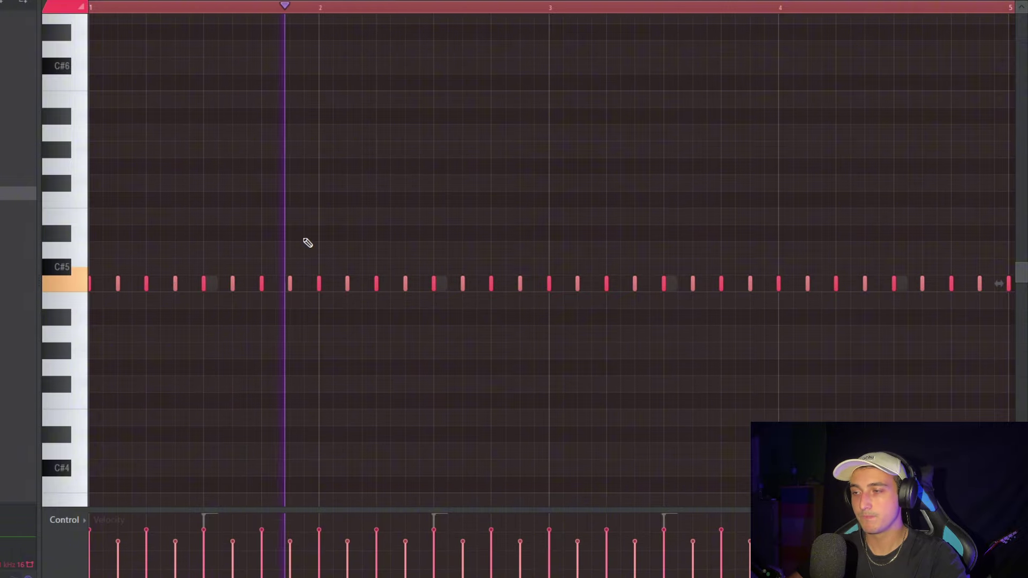
pyautogui.scroll(-3, 300, 235)
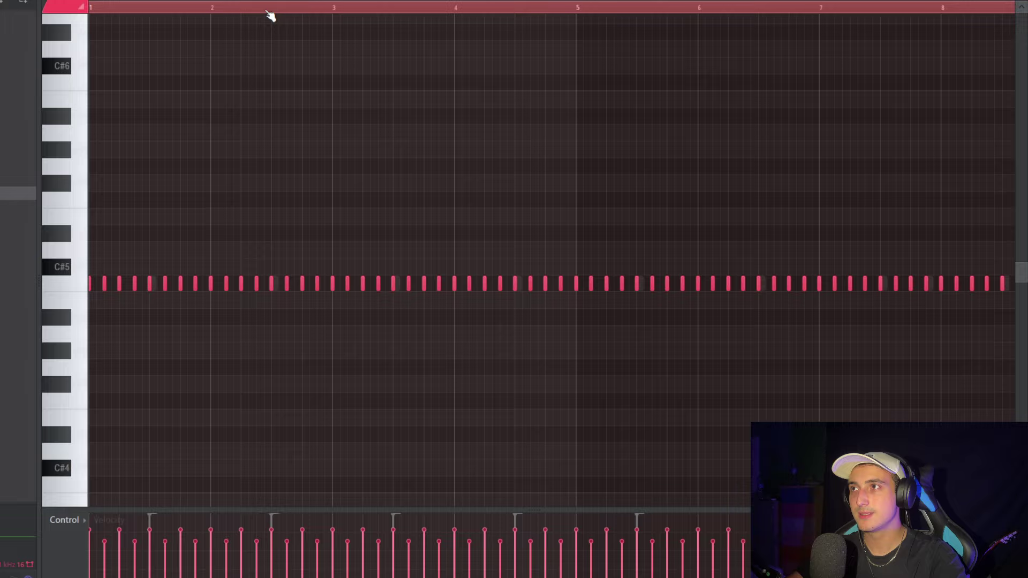
# Add a single hi-hat roll on the last beat of bar 2 and repeat the two-bar pattern through bar 8
pyautogui.scroll(5, 328, 207)
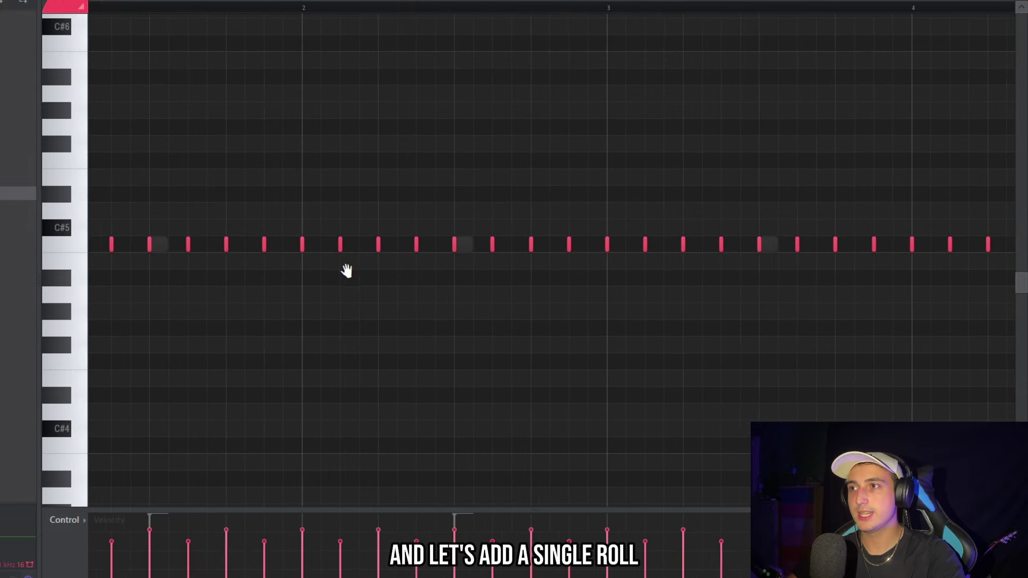
pyautogui.moveTo(347, 271); pyautogui.dragTo(438, 267)
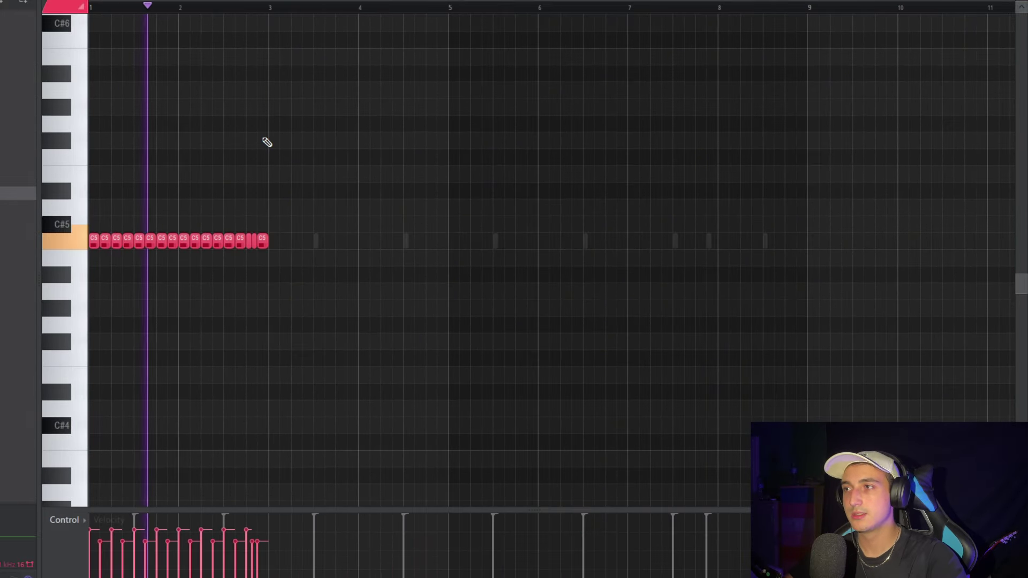
pyautogui.hotkey('ctrl', 'b')
pyautogui.moveTo(542, 86); pyautogui.dragTo(88, 297)
pyautogui.moveTo(607, 314); pyautogui.dragTo(272, 150)
pyautogui.hotkey('ctrl', 'b')
pyautogui.hotkey('ctrl', 'b')
pyautogui.hotkey('ctrl', 'd')
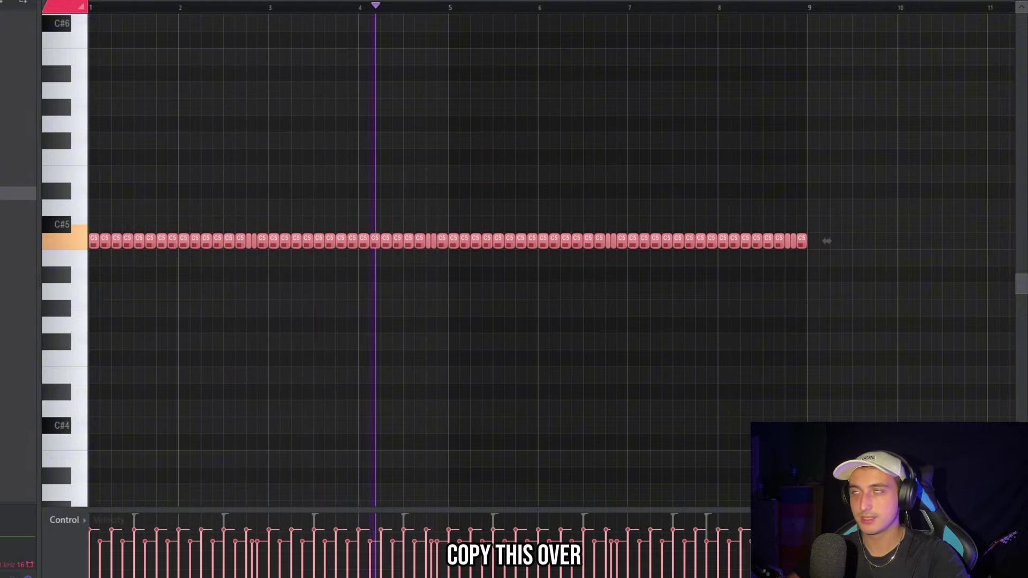
pyautogui.hotkey('ctrl', 'd')
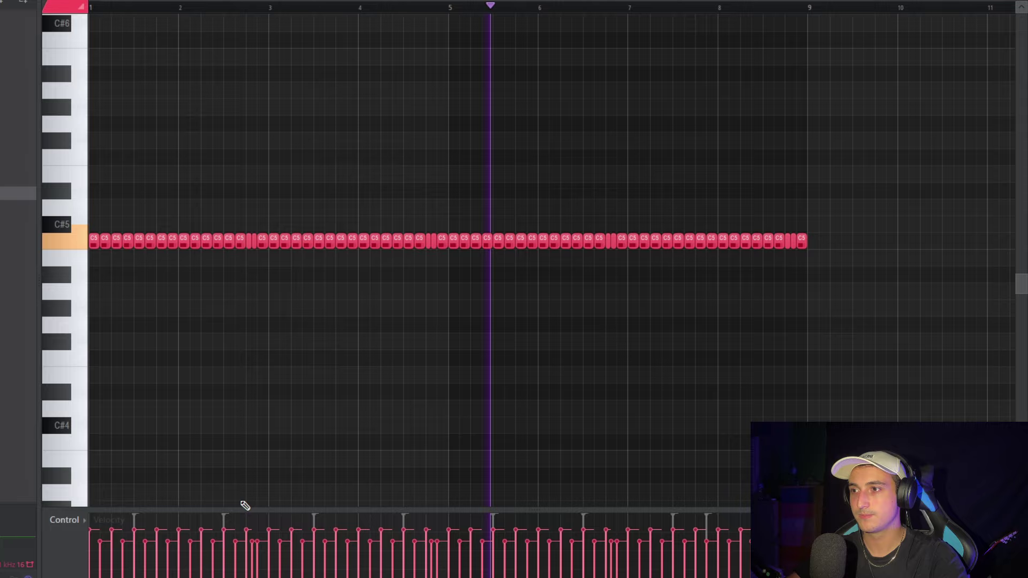
# Randomize the panning of the hi-hat notes with the bipolar Levels option of the piano roll randomizer
pyautogui.click(63, 519)
pyautogui.click(73, 498)
pyautogui.click(82, 521)
pyautogui.click(82, 510)
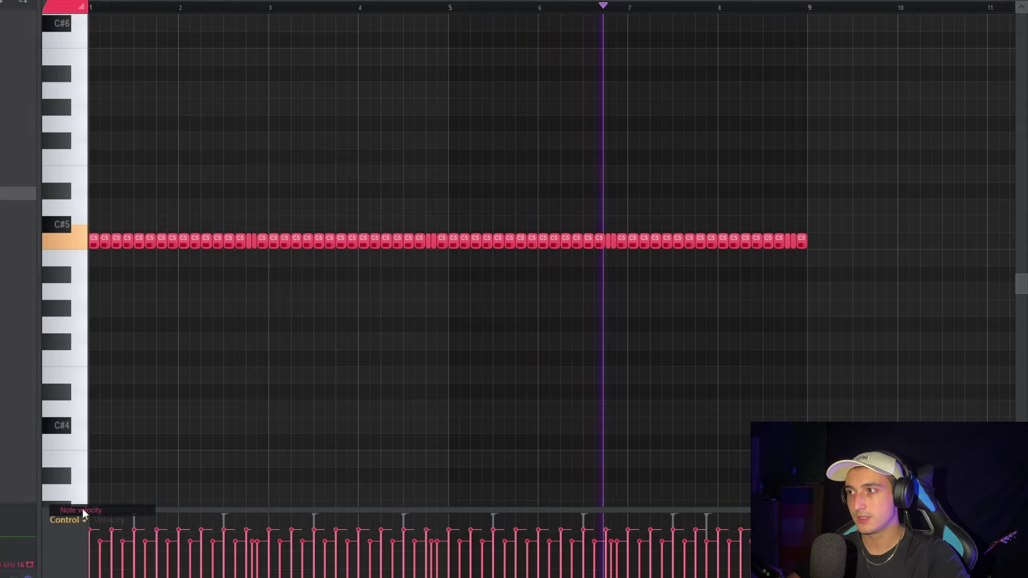
pyautogui.hotkey('alt', 'r')
pyautogui.moveTo(367, 321); pyautogui.dragTo(385, 310)
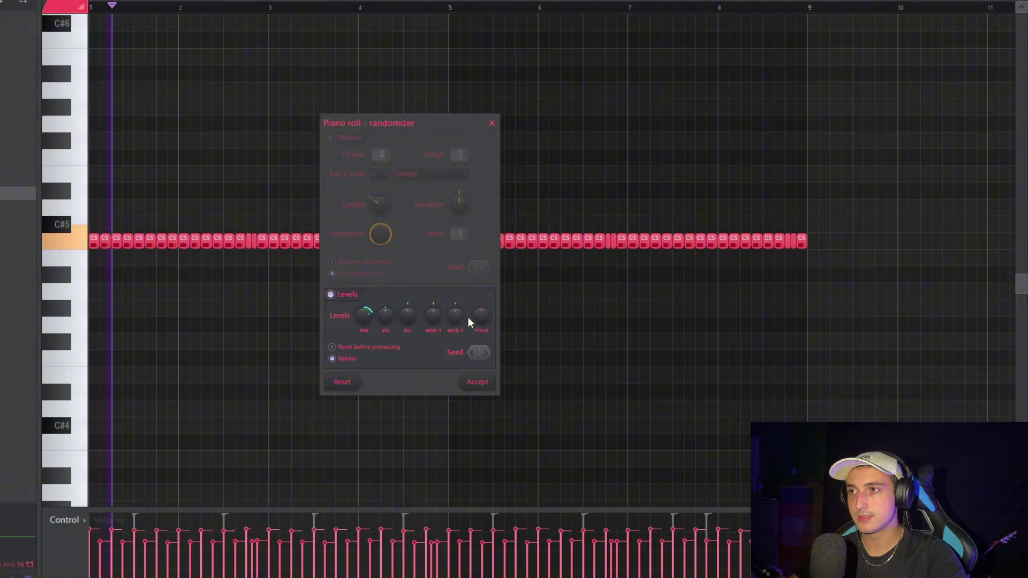
pyautogui.click(478, 382)
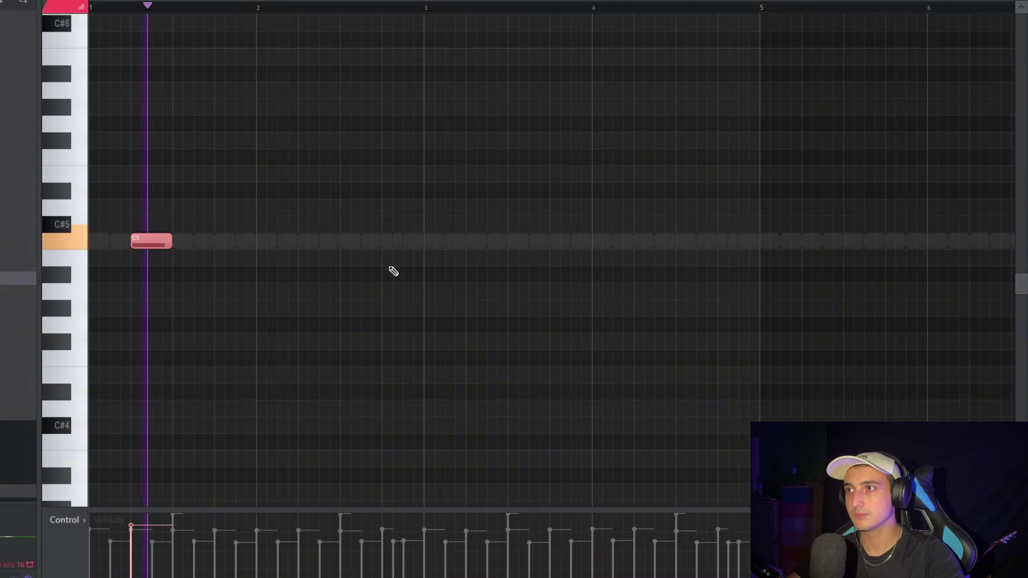
# Place a second C5 Hat 21 note on beat 2 of bar 4 and repeat the four-bar pattern into bars 5 to 8
pyautogui.click(337, 241)
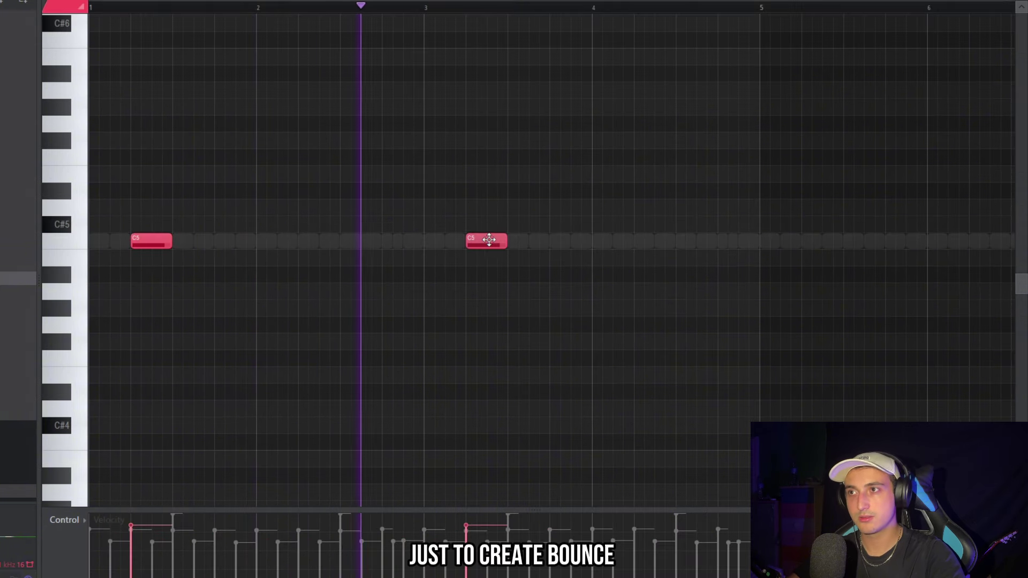
pyautogui.moveTo(473, 240); pyautogui.dragTo(648, 254)
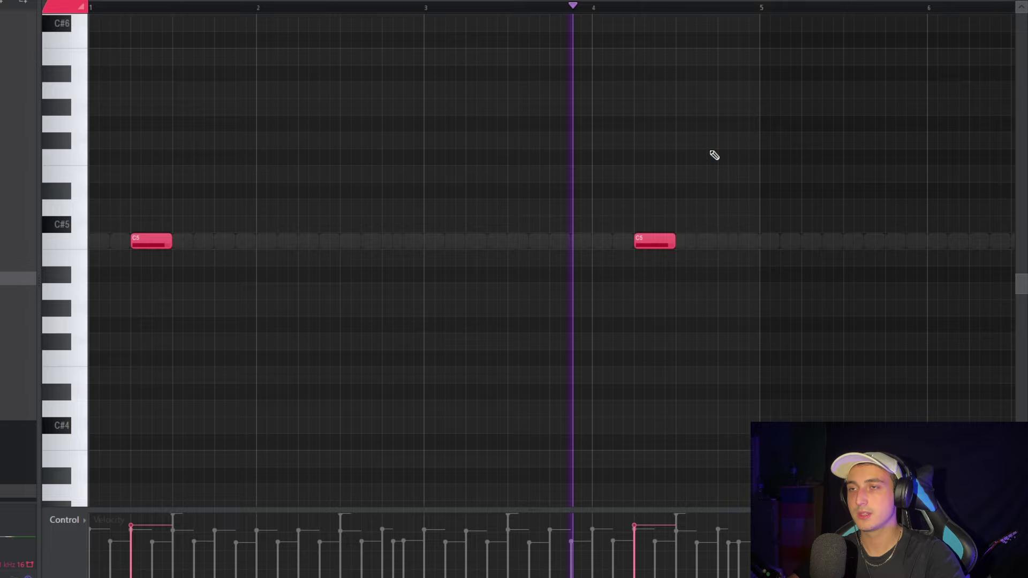
pyautogui.moveTo(764, 6); pyautogui.dragTo(89, 7)
pyautogui.hotkey('ctrl', 'b')
pyautogui.scroll(-3, 836, 137)
pyautogui.keyDown('ctrl'); pyautogui.click(647, 10); pyautogui.keyUp('ctrl')
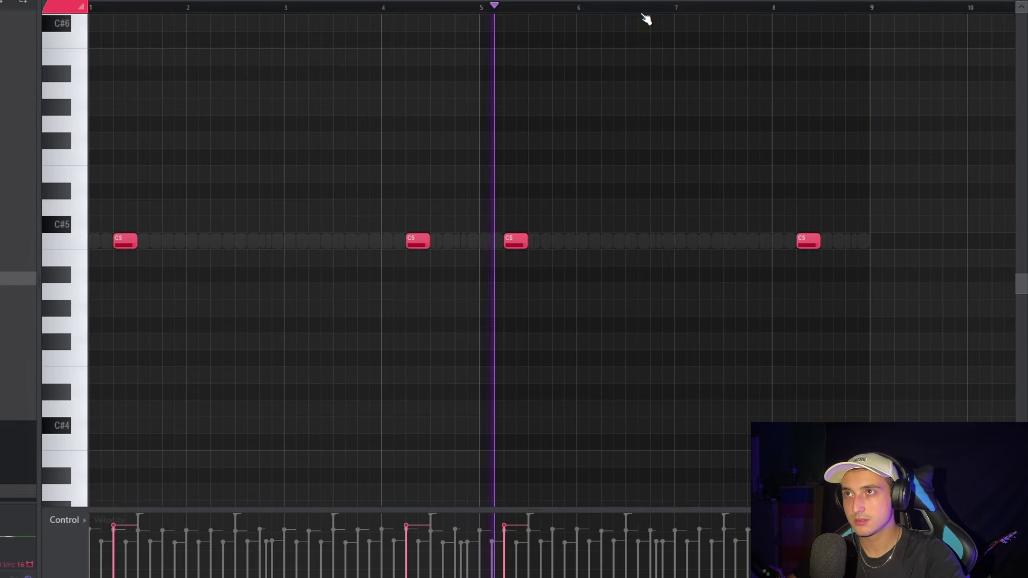
pyautogui.hotkey('ctrl', 'a')
# Audition the Tubular percussion samples and add Tubular 4 as a new channel below Hat 21
pyautogui.press('F6')
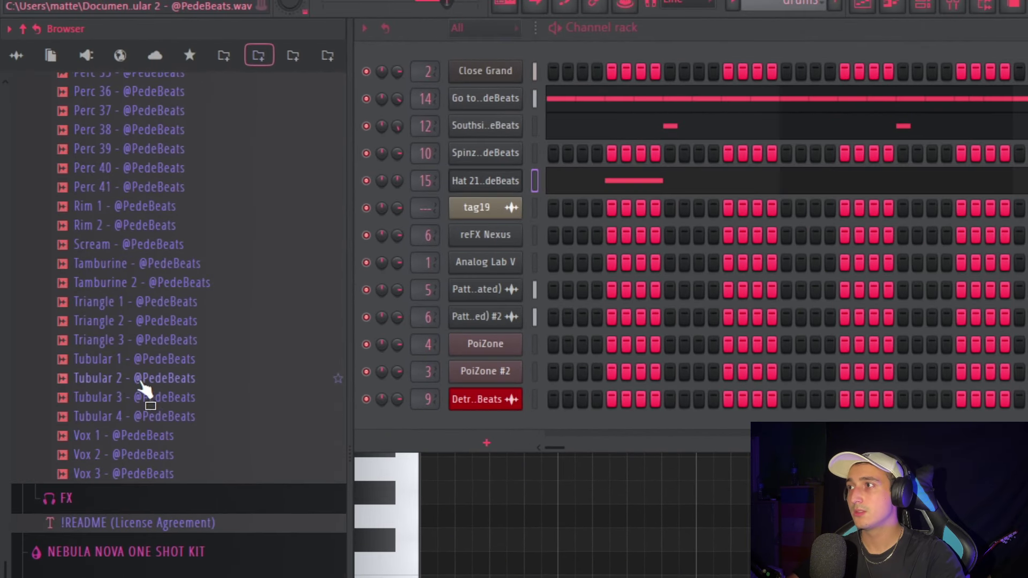
pyautogui.click(118, 399)
pyautogui.click(116, 418)
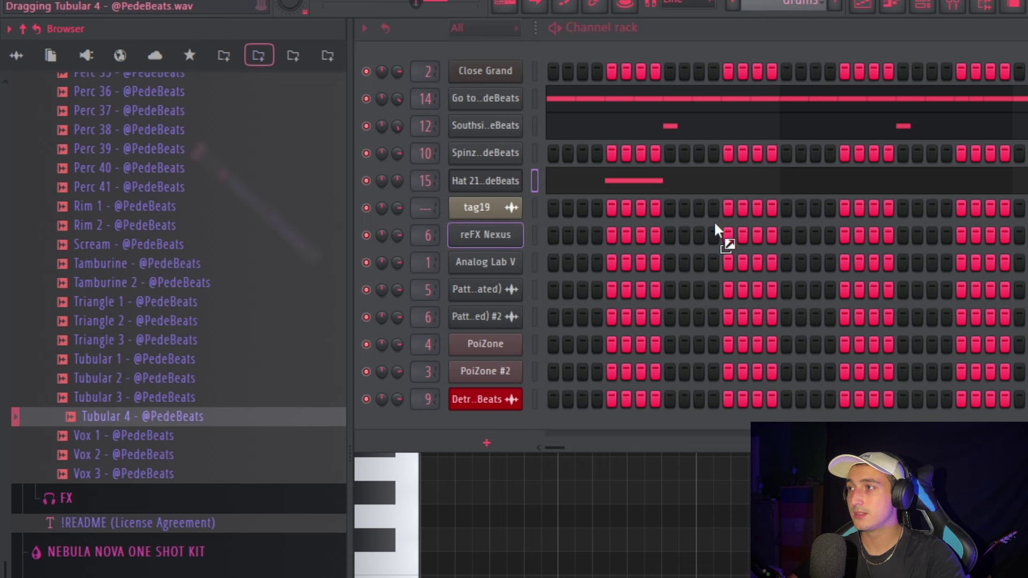
pyautogui.moveTo(717, 231); pyautogui.dragTo(510, 190)
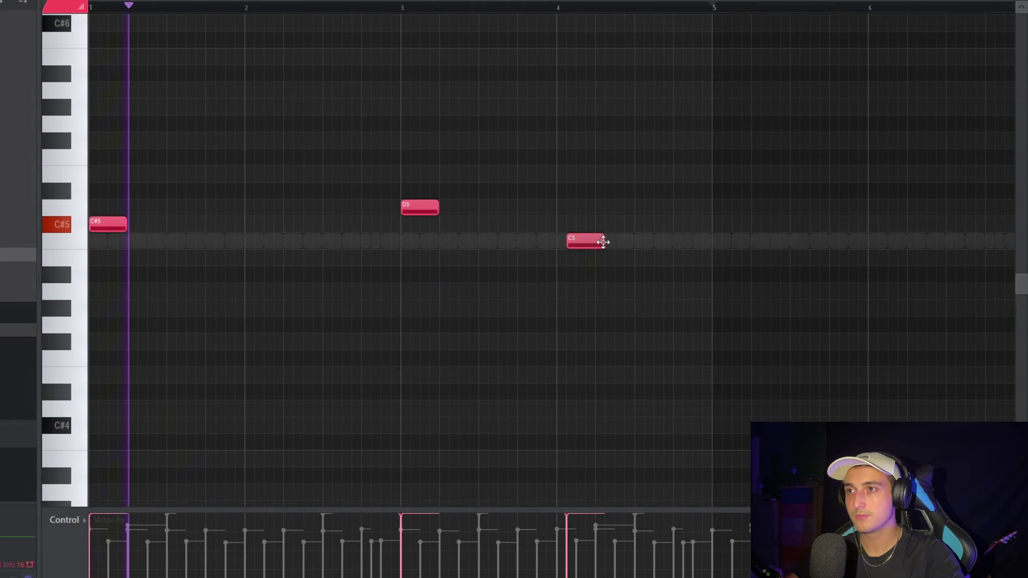
# Lower the third Tubular 4 note to A#4, extend the notes legato and repeat the four-bar phrase into bars 5 to 8
pyautogui.moveTo(603, 241); pyautogui.dragTo(608, 274)
pyautogui.hotkey('alt', 'l')
pyautogui.press('Return')
pyautogui.hotkey('ctrl', 'b')
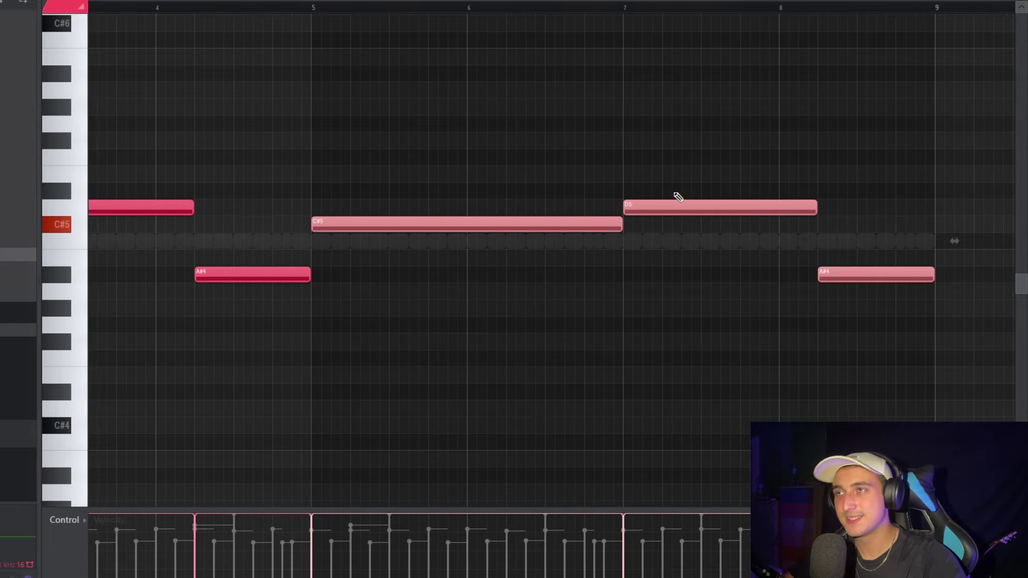
# Load Fruity Delay 2 into the first effect slot of the FX mixer track for the Tubular bell
pyautogui.scroll(-3, 450, 122)
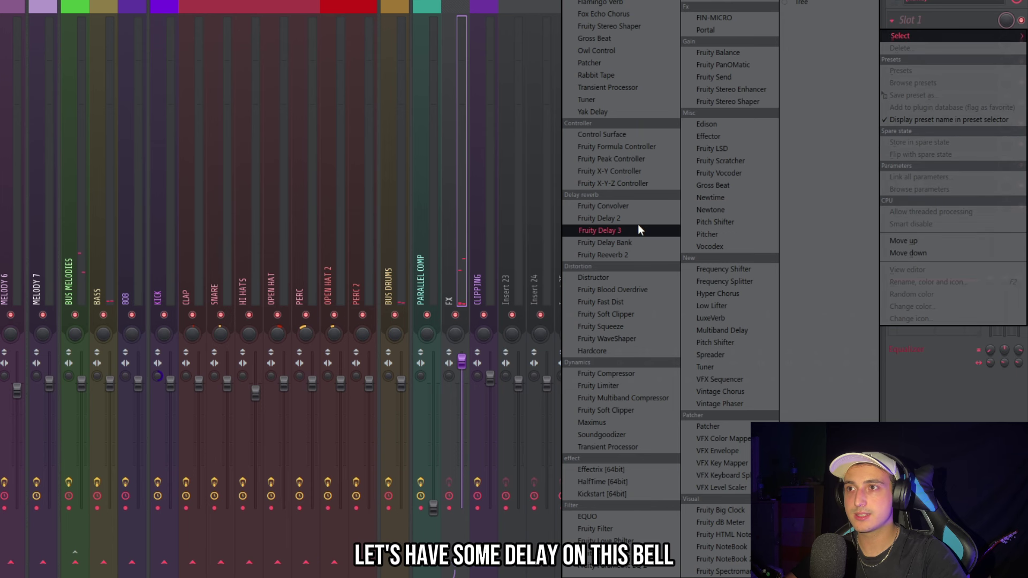
pyautogui.click(640, 225)
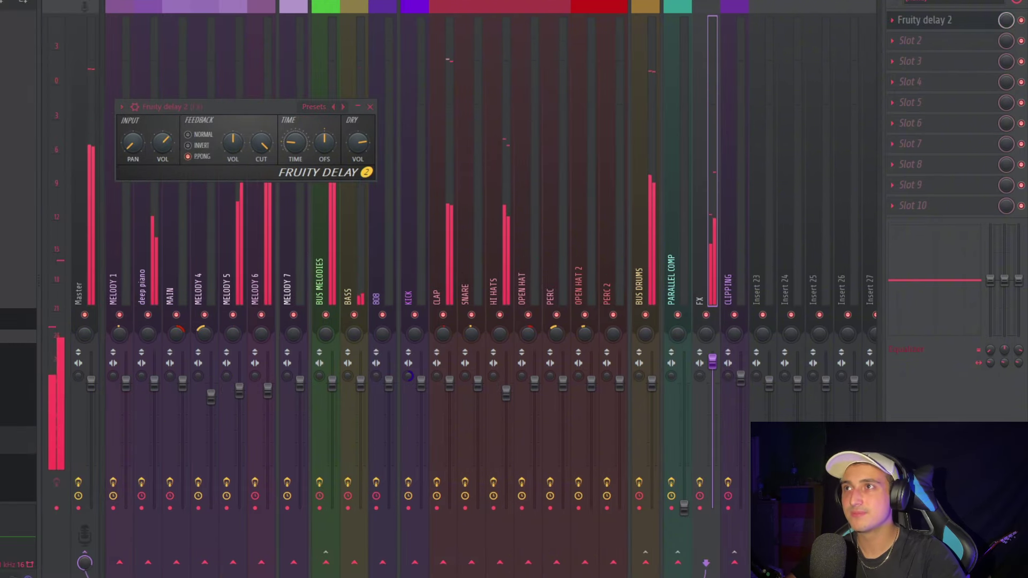
# Audition the CTM samples in the Nebula Cosmic Drum Kit's 808s folder and load Fake CTM 2 into the Spinz 808 channel
pyautogui.press('F6')
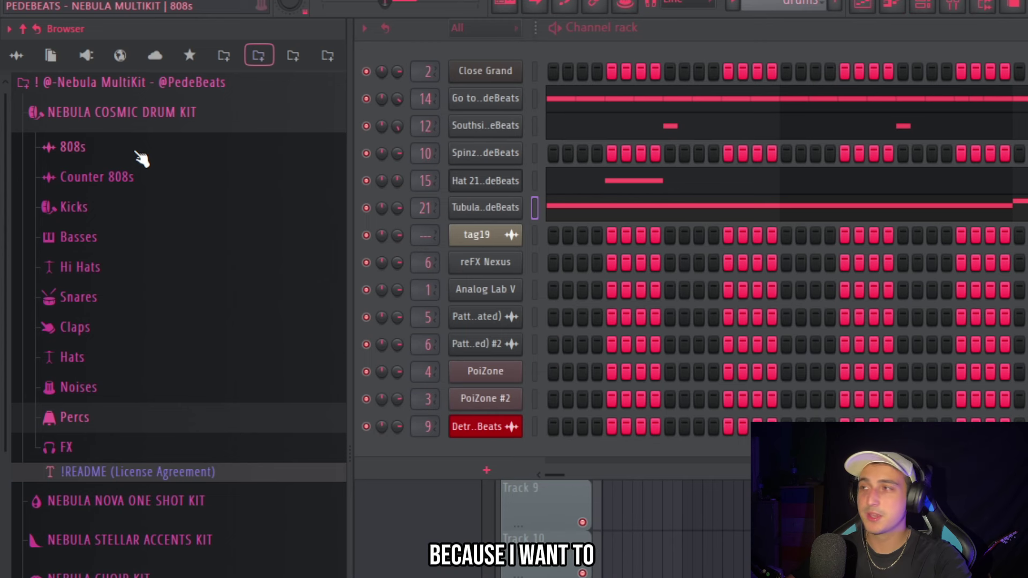
pyautogui.click(137, 146)
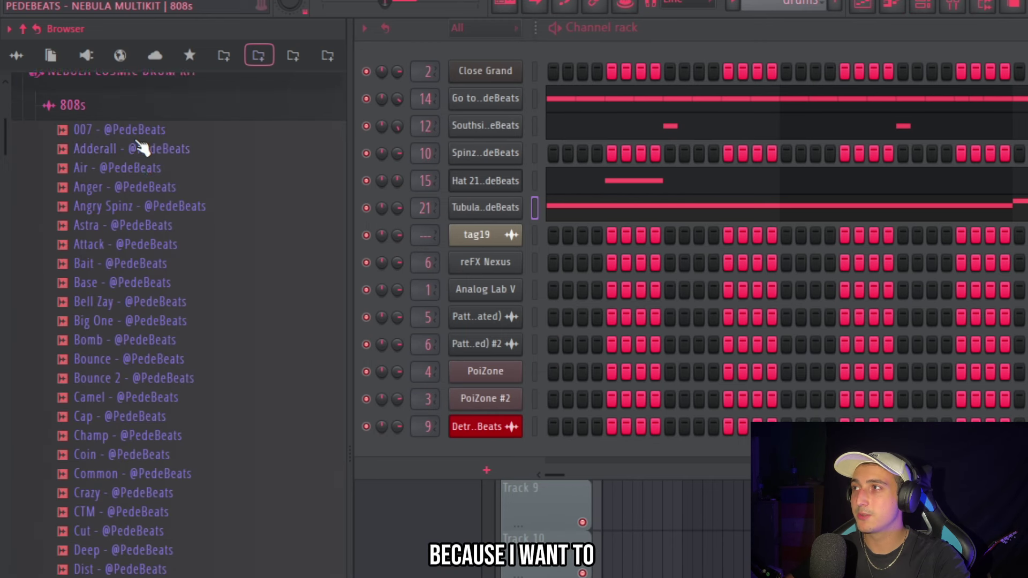
pyautogui.scroll(-5, 161, 344)
pyautogui.scroll(4, 230, 390)
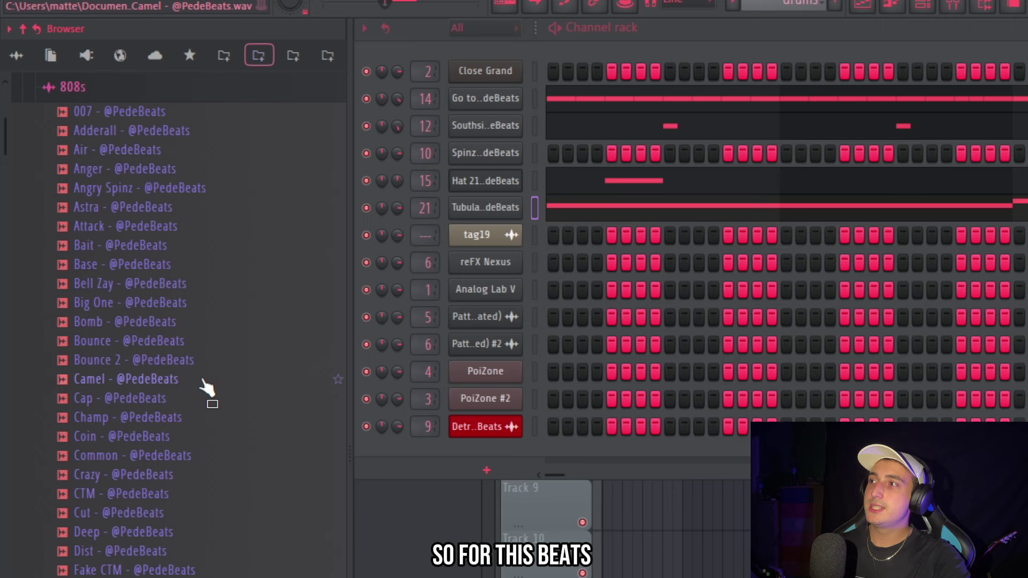
pyautogui.click(162, 495)
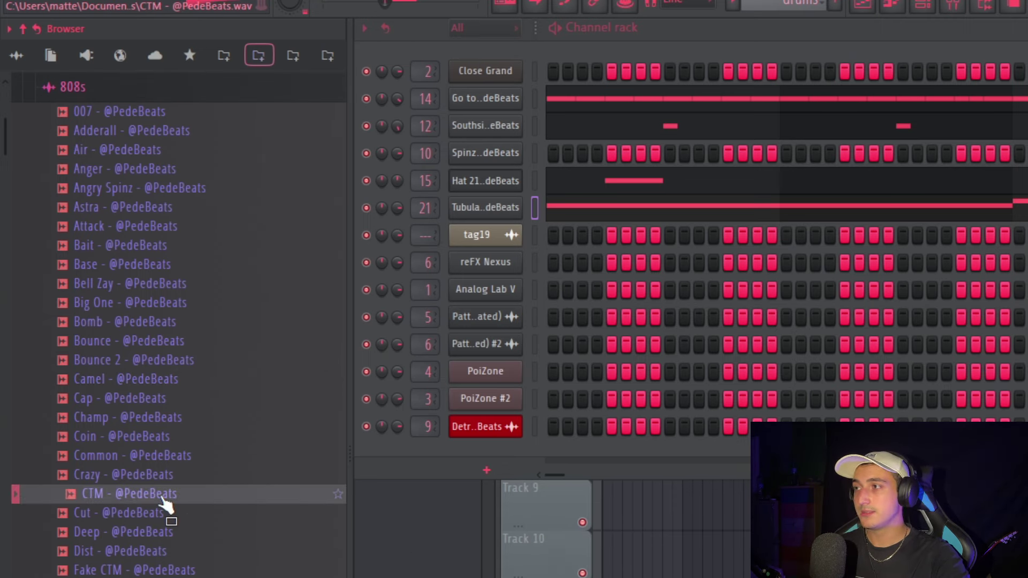
pyautogui.scroll(-2, 160, 498)
pyautogui.scroll(2, 182, 530)
pyautogui.scroll(-2, 193, 481)
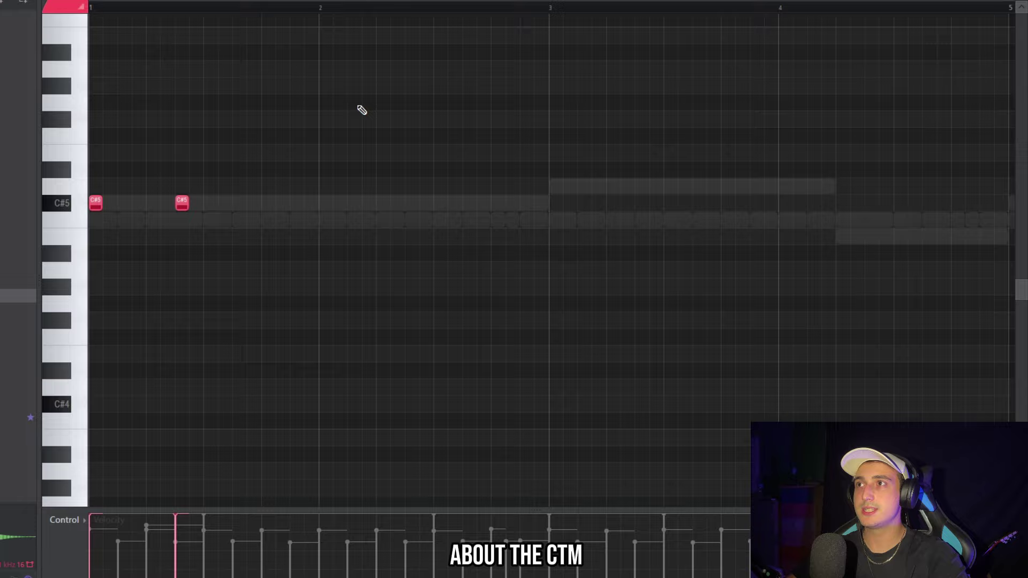
# Place a third 808 note on beat 4 of bar 1 and lower it one octave to C#4
pyautogui.moveTo(260, 224); pyautogui.dragTo(274, 203)
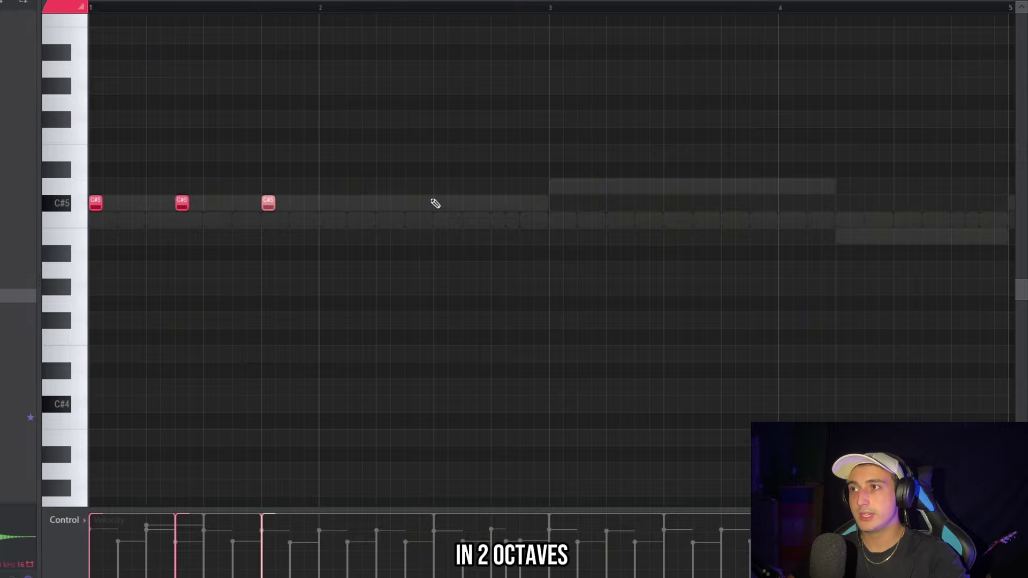
pyautogui.hotkey('ctrl', 'Down')
pyautogui.scroll(-2, 435, 204)
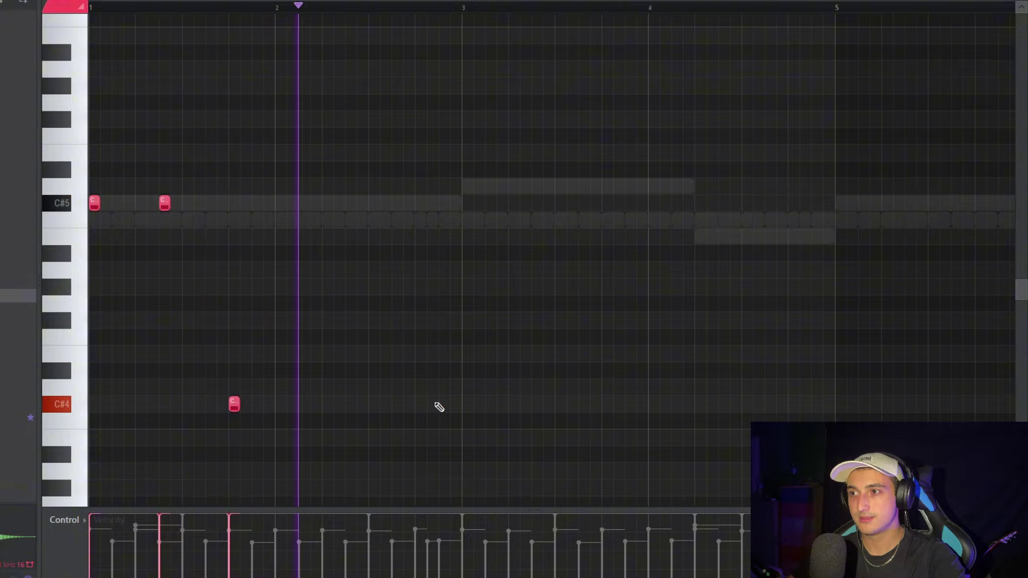
pyautogui.press('space')
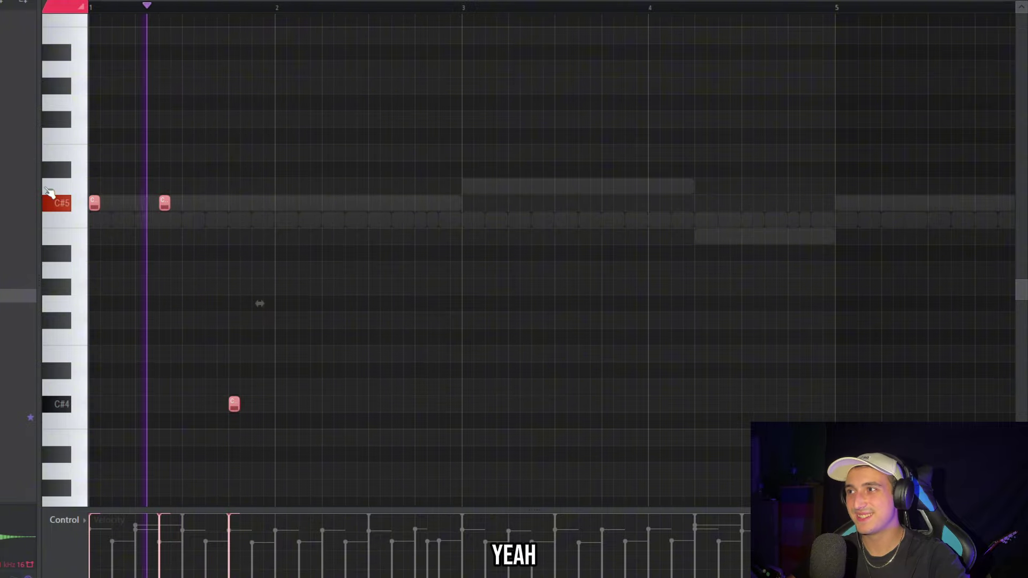
# Copy the 808 phrase to bar 3 as D5, D5, D4, and add three B4 notes from beat 2 of bar 4, all extended legato
pyautogui.moveTo(95, 202); pyautogui.dragTo(464, 174)
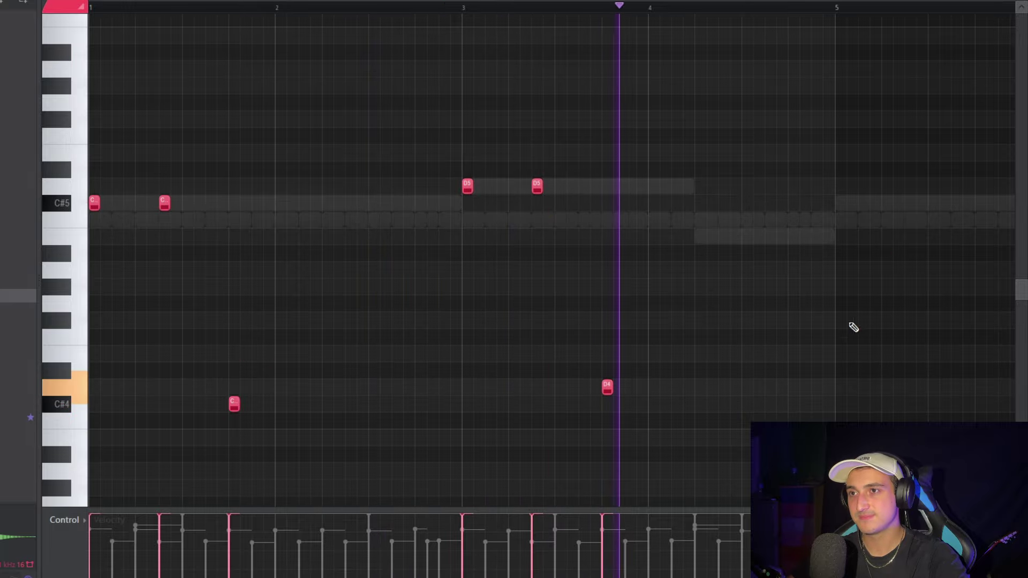
pyautogui.keyDown('ctrl'); pyautogui.scroll(1, 792, 343); pyautogui.keyUp('ctrl')
pyautogui.keyDown('ctrl'); pyautogui.scroll(-2, 745, 362); pyautogui.keyUp('ctrl')
pyautogui.press('space')
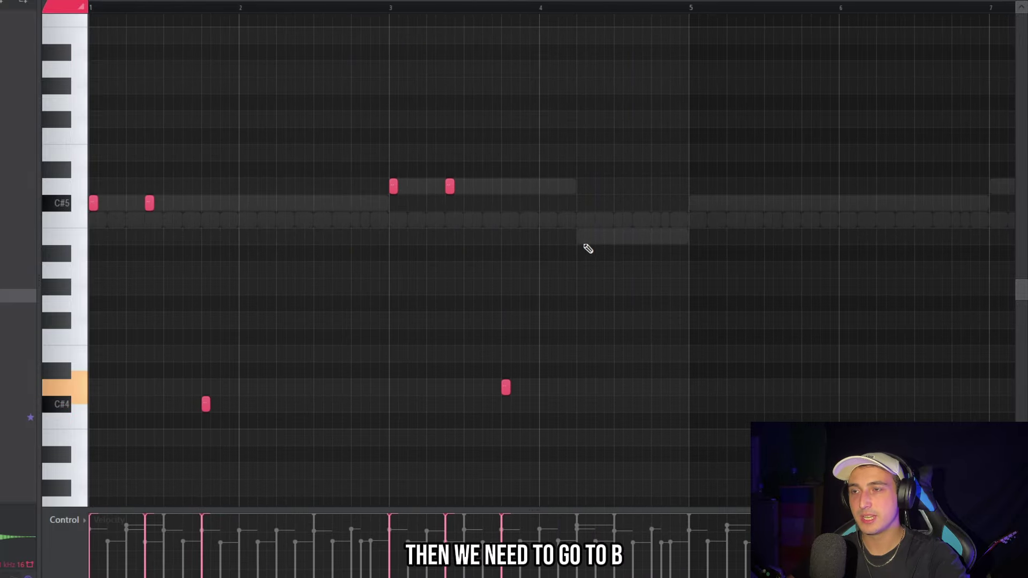
pyautogui.scroll(2, 613, 249)
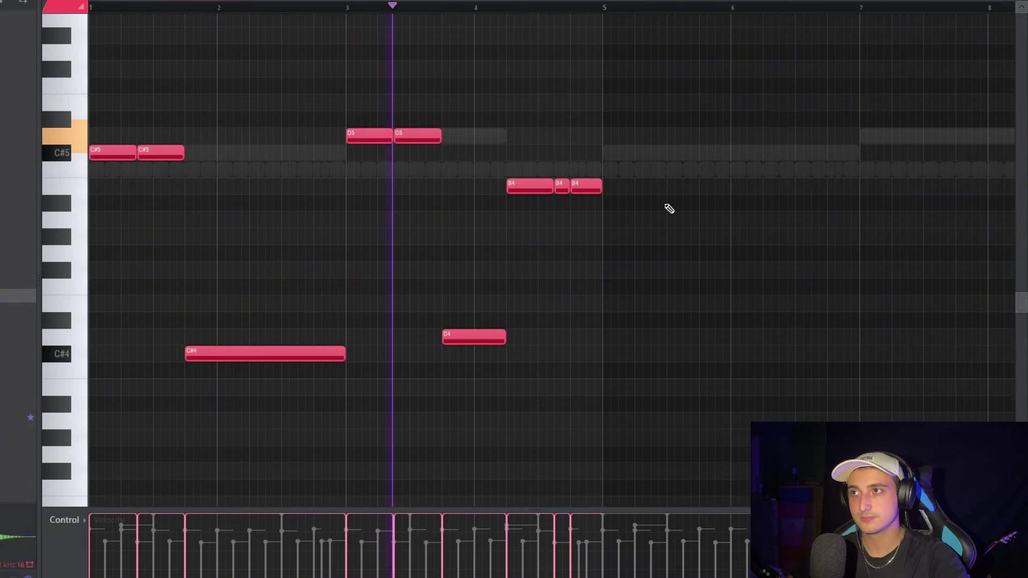
# Repeat the four-bar 808 phrase into bars 5 to 8
pyautogui.hotkey('ctrl', 'b')
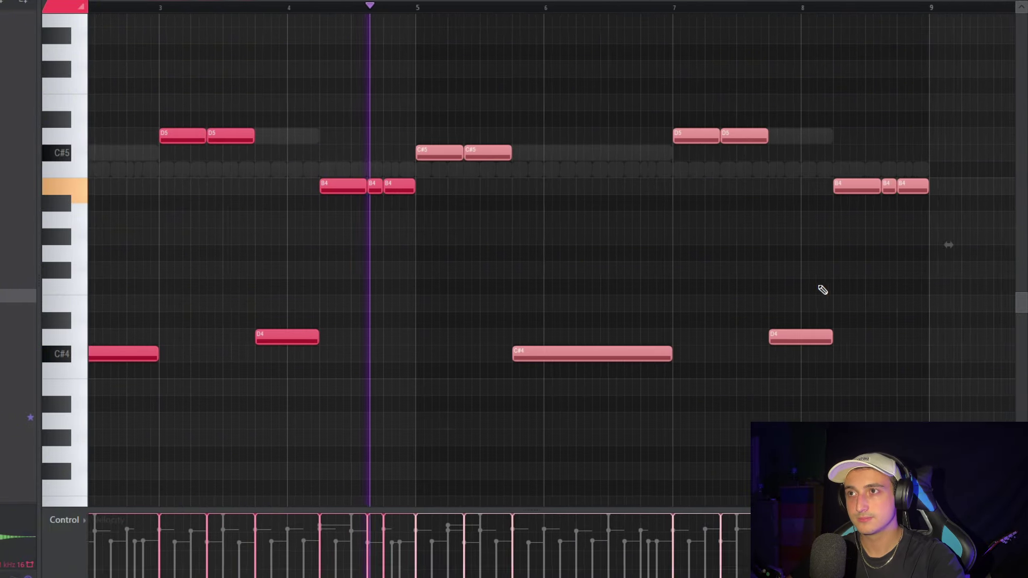
pyautogui.keyDown('ctrl'); pyautogui.scroll(-2, 847, 340); pyautogui.keyUp('ctrl')
pyautogui.keyDown('ctrl'); pyautogui.moveTo(829, 394); pyautogui.dragTo(94, 88); pyautogui.keyUp('ctrl')
pyautogui.keyDown('ctrl'); pyautogui.moveTo(544, 243); pyautogui.dragTo(309, 196); pyautogui.keyUp('ctrl')
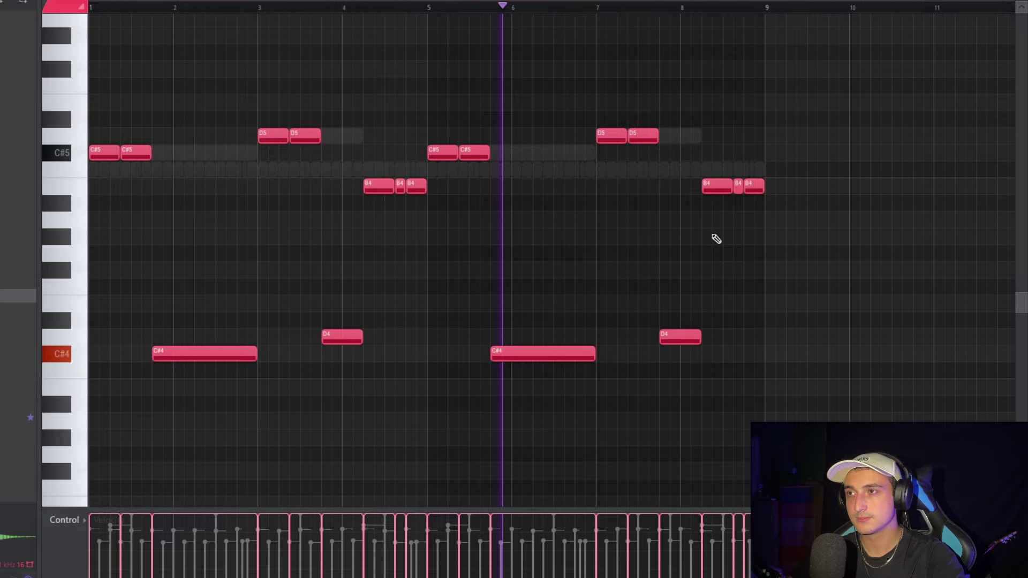
pyautogui.press('F6')
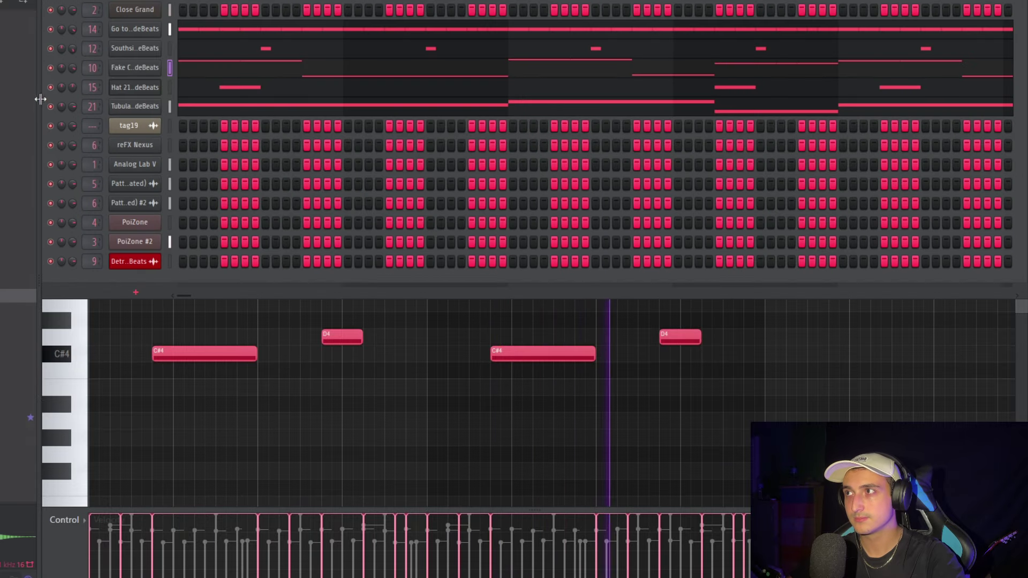
pyautogui.press('F6')
pyautogui.scroll(1, 783, 261)
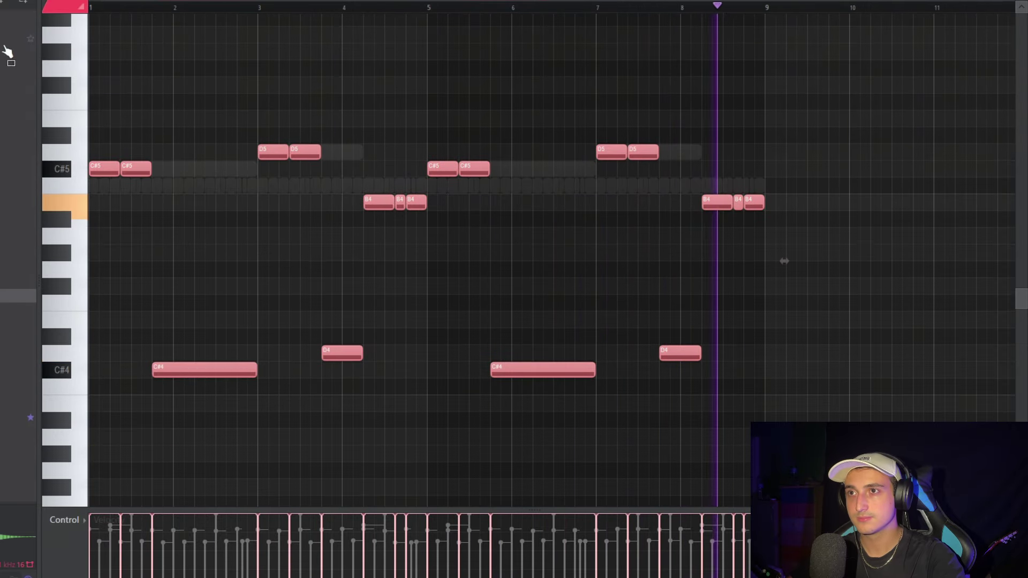
pyautogui.press('F6')
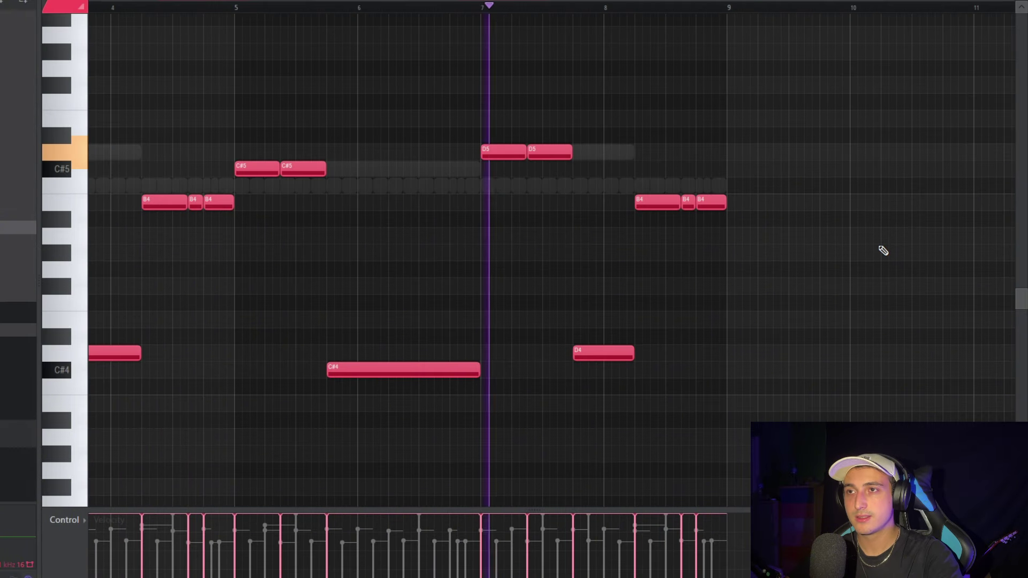
# Try the last two B4 notes of the 808 line in bar 8 in a lower and a higher octave
pyautogui.moveTo(876, 251); pyautogui.dragTo(690, 161)
pyautogui.scroll(1, 741, 234)
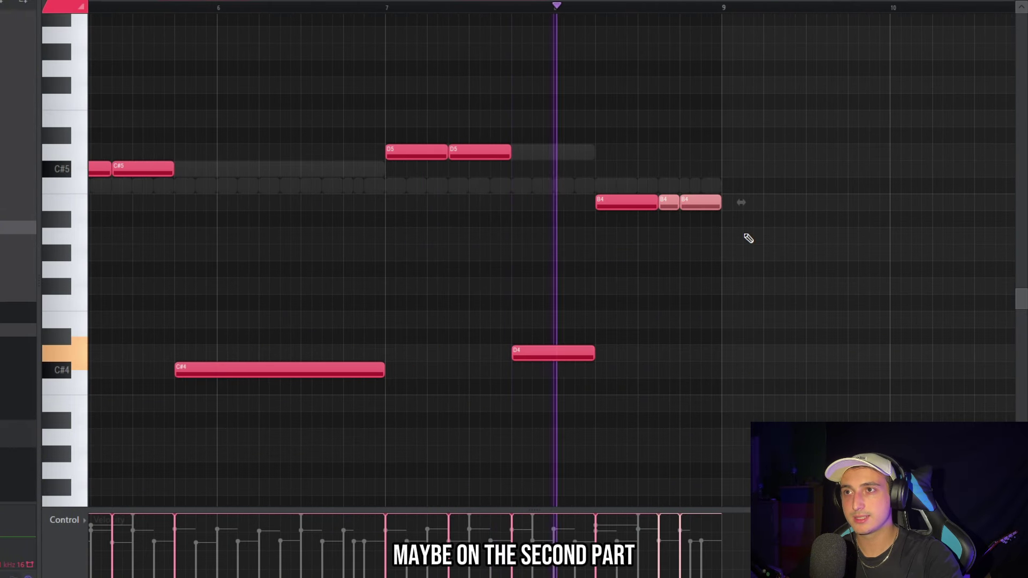
pyautogui.hotkey('ctrl', 'Down')
pyautogui.hotkey('ctrl', 'Up')
pyautogui.hotkey('ctrl', 'Up')
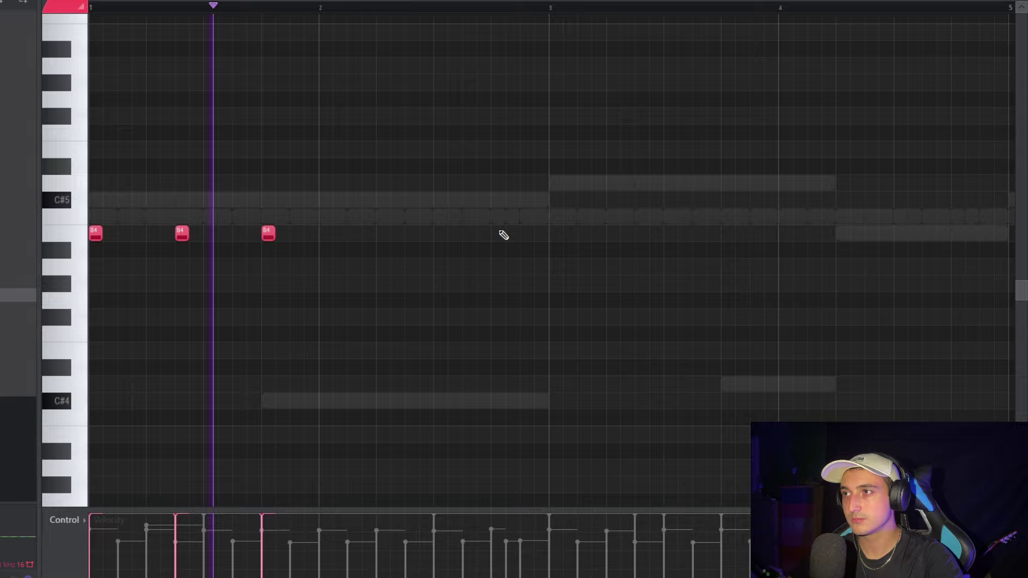
# Place three B4 Rack percussion notes in bar 3, following the same rhythm as in bar 1
pyautogui.click(556, 234)
pyautogui.click(530, 234)
pyautogui.rightClick(530, 234)
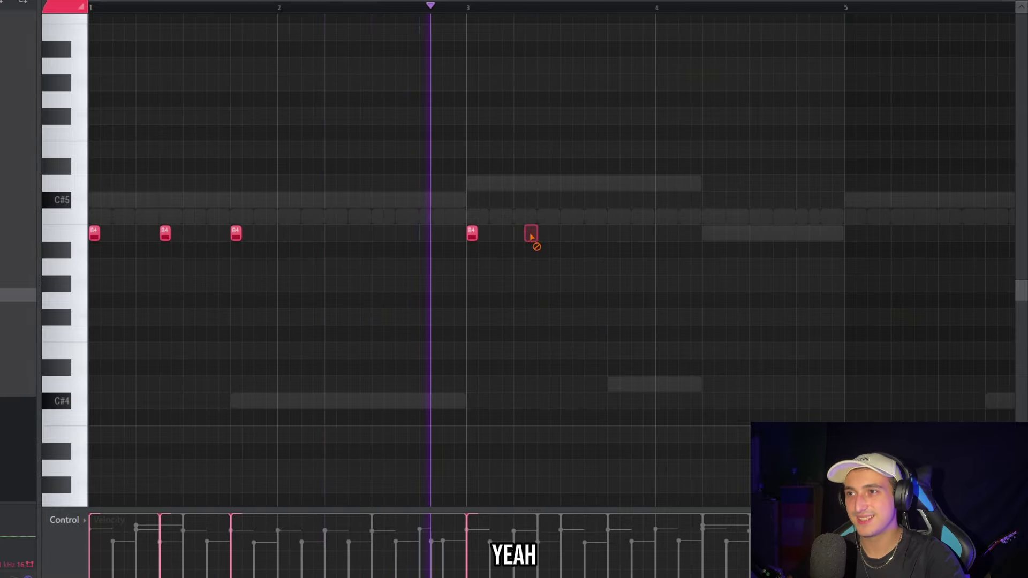
pyautogui.click(612, 234)
pyautogui.scroll(-1, 721, 311)
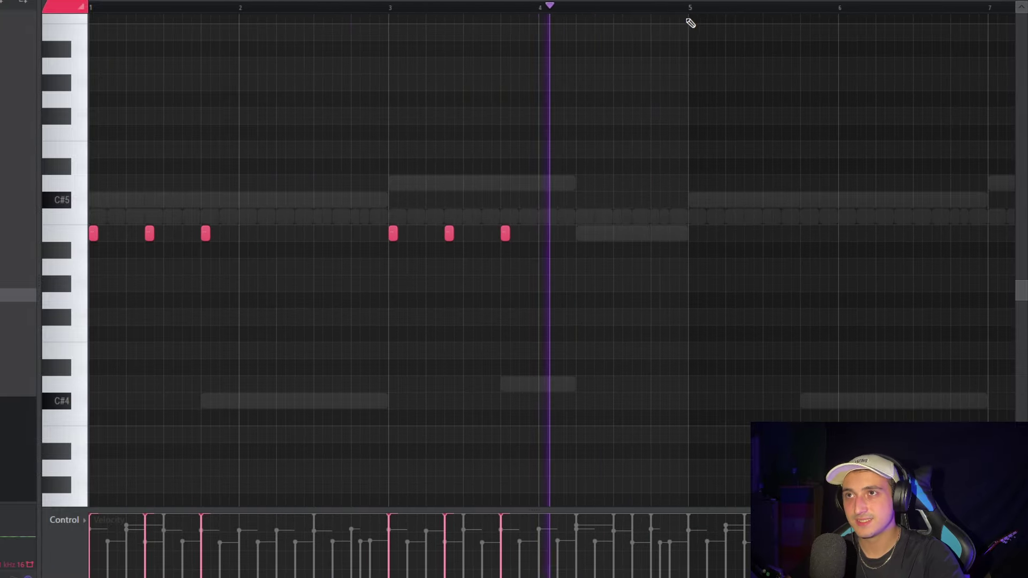
# Repeat the four-bar Rack percussion pattern into bars 5 to 8 and clear the time selection
pyautogui.moveTo(691, 9); pyautogui.dragTo(89, 8)
pyautogui.hotkey('ctrl', 'b')
pyautogui.scroll(-2, 846, 163)
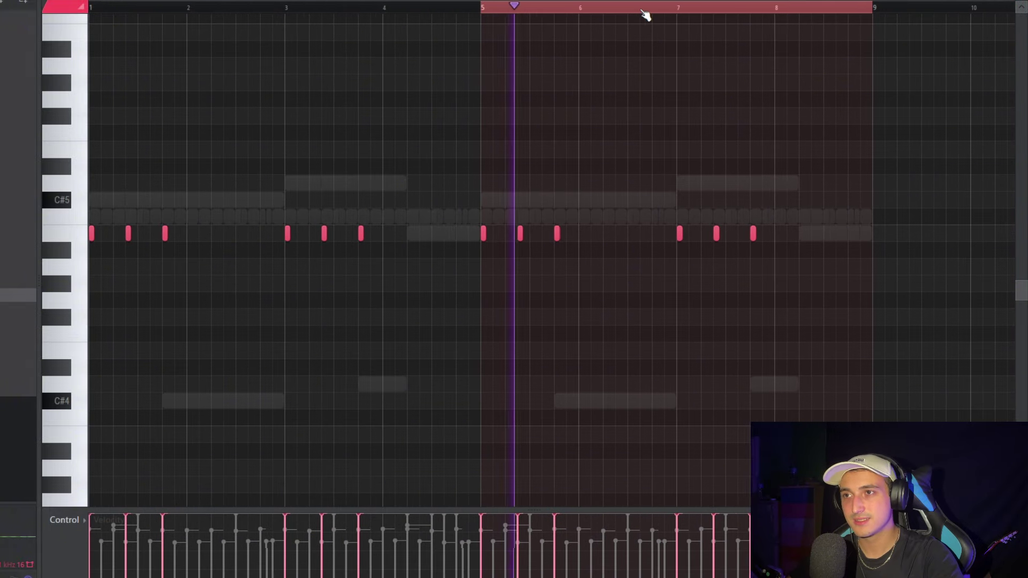
pyautogui.keyDown('ctrl'); pyautogui.click(645, 9); pyautogui.keyUp('ctrl')
# Split the drums pattern by channel in the playlist and spread the separate drum clips over tracks 8 to 13
pyautogui.scroll(-1, 808, 232)
pyautogui.press('F5')
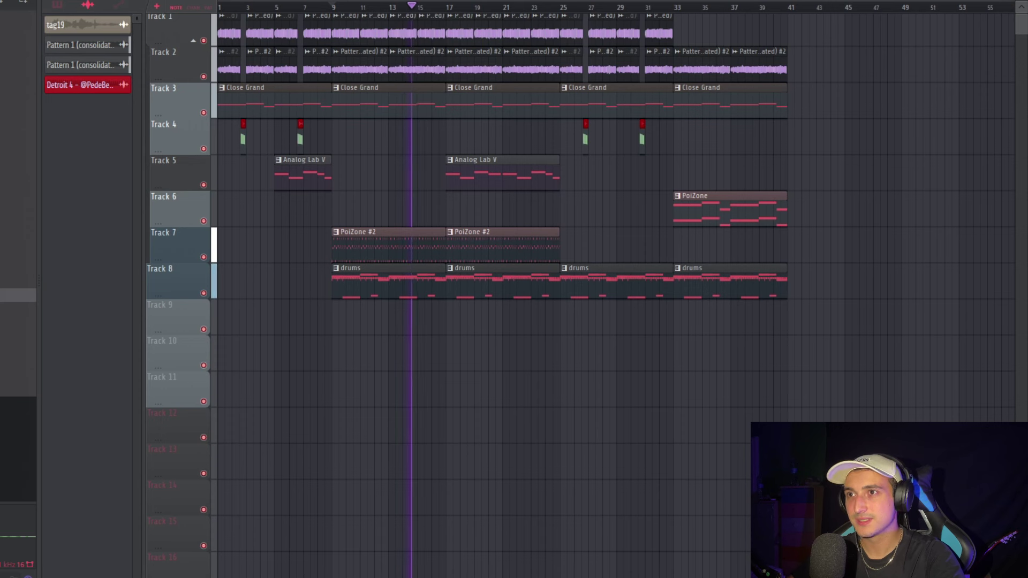
pyautogui.click(373, 270)
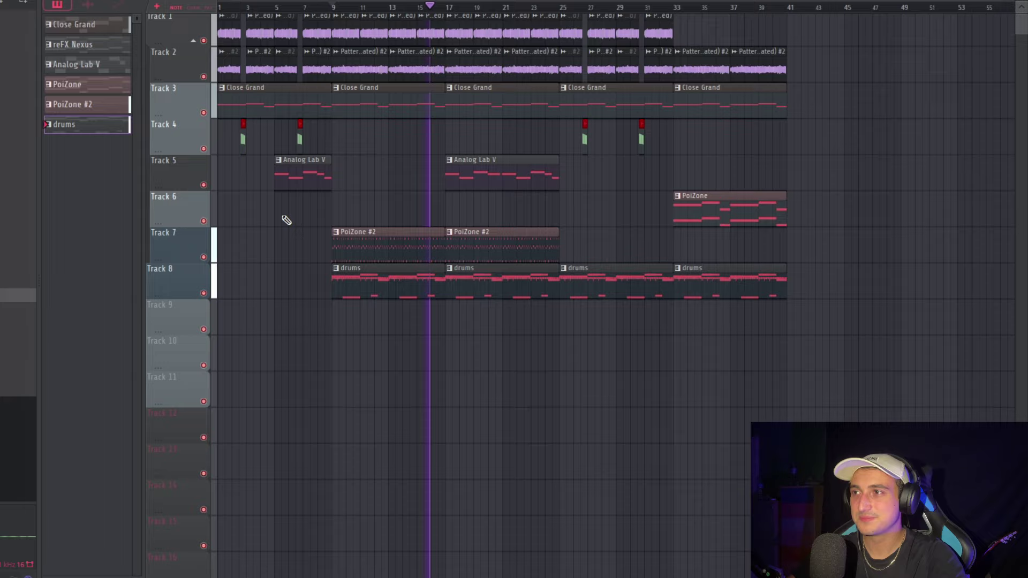
pyautogui.rightClick(87, 122)
pyautogui.click(140, 325)
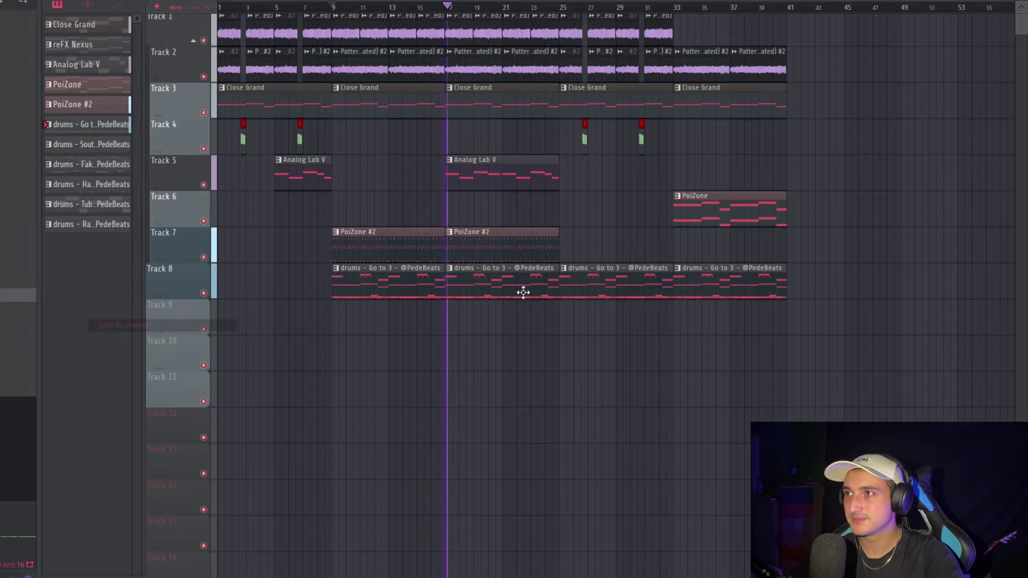
pyautogui.scroll(6, 707, 290)
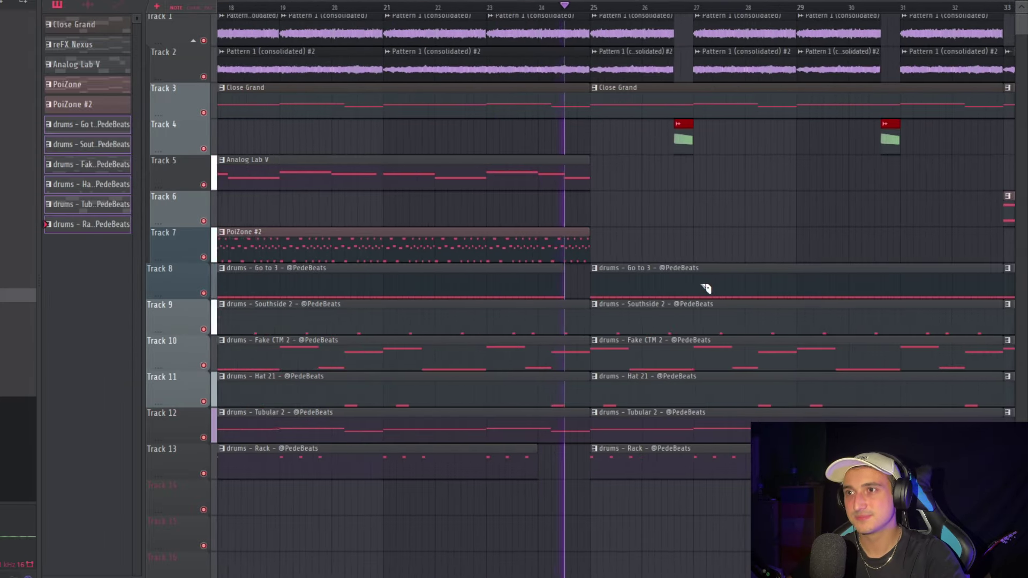
# Delete the Rack, Tubular and Hat 21 clips between bars 25 and 33 to thin out that section's drums
pyautogui.rightClick(636, 475)
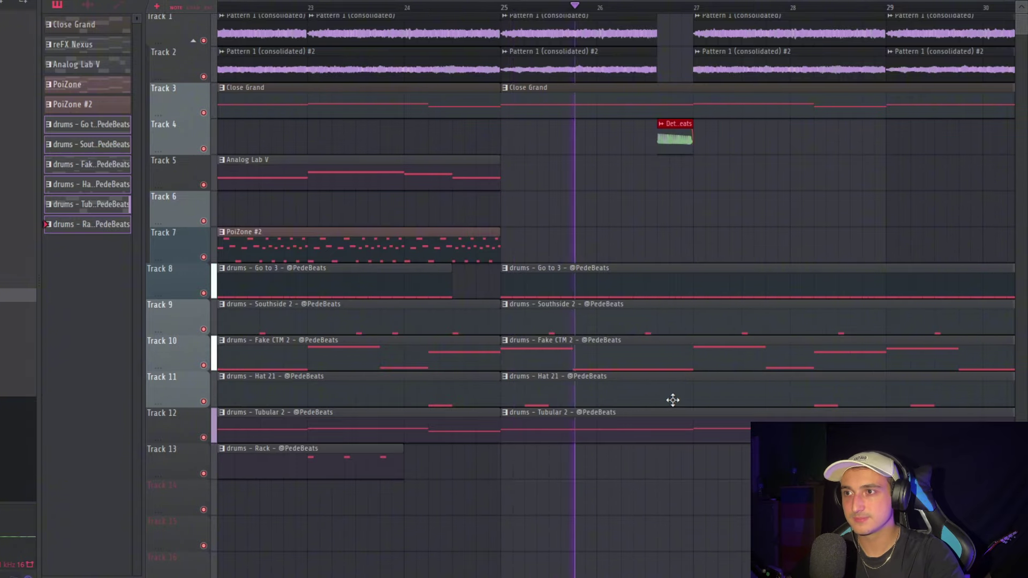
pyautogui.rightClick(685, 428)
pyautogui.scroll(-6, 688, 432)
pyautogui.scroll(4, 696, 397)
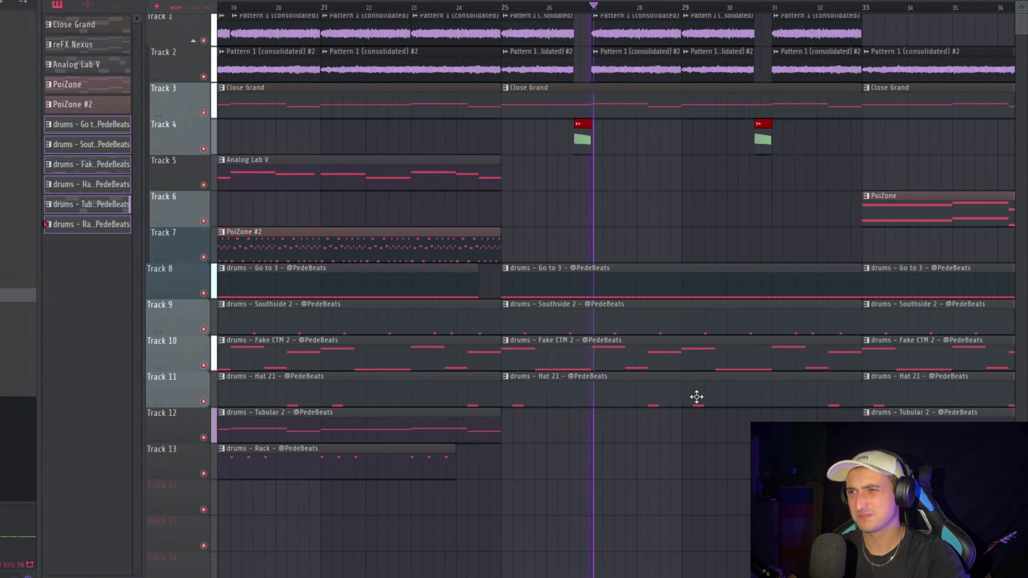
pyautogui.scroll(3, 696, 397)
pyautogui.scroll(-3, 696, 396)
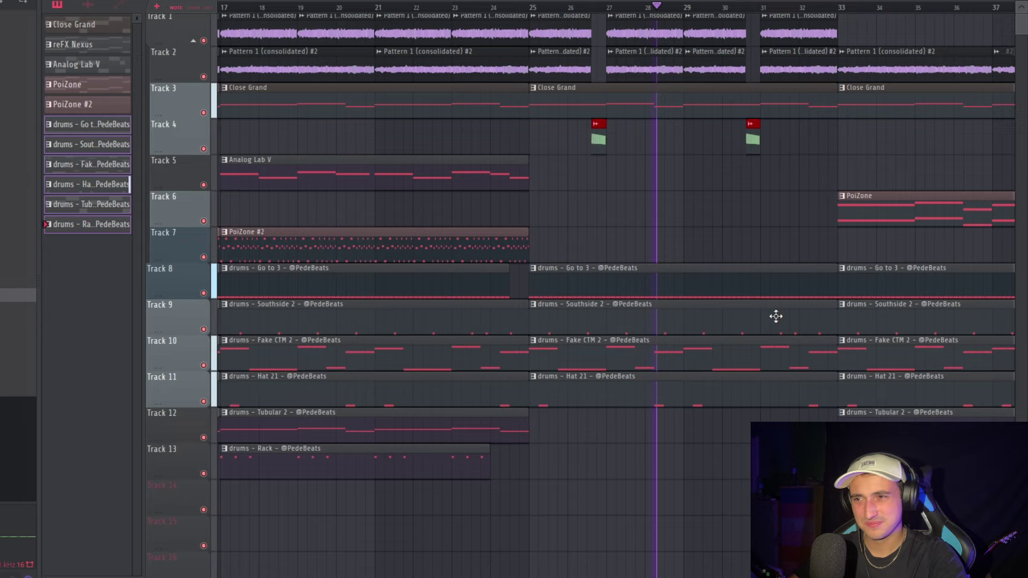
pyautogui.scroll(-3, 791, 395)
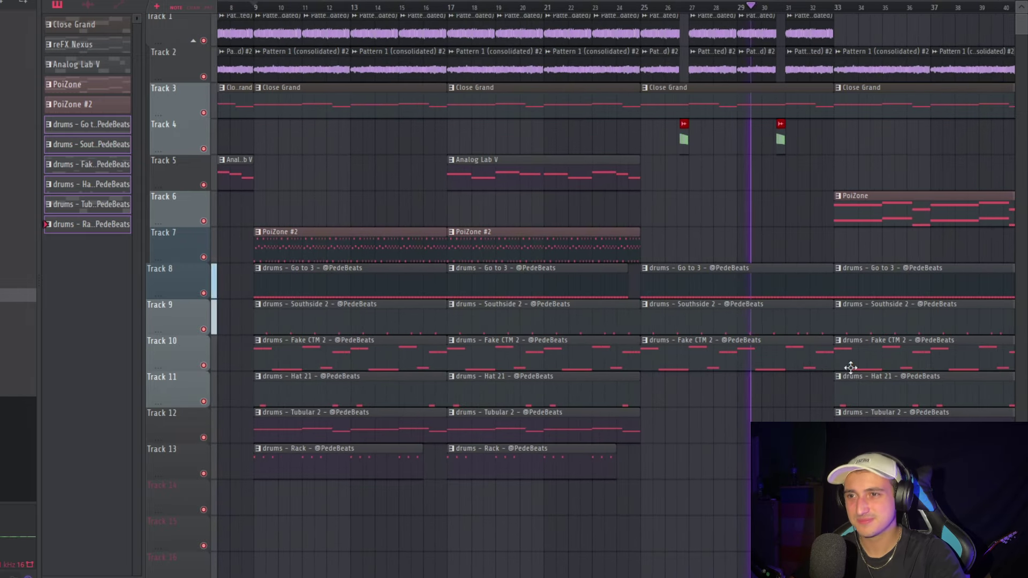
pyautogui.scroll(3, 840, 369)
pyautogui.scroll(-3, 846, 372)
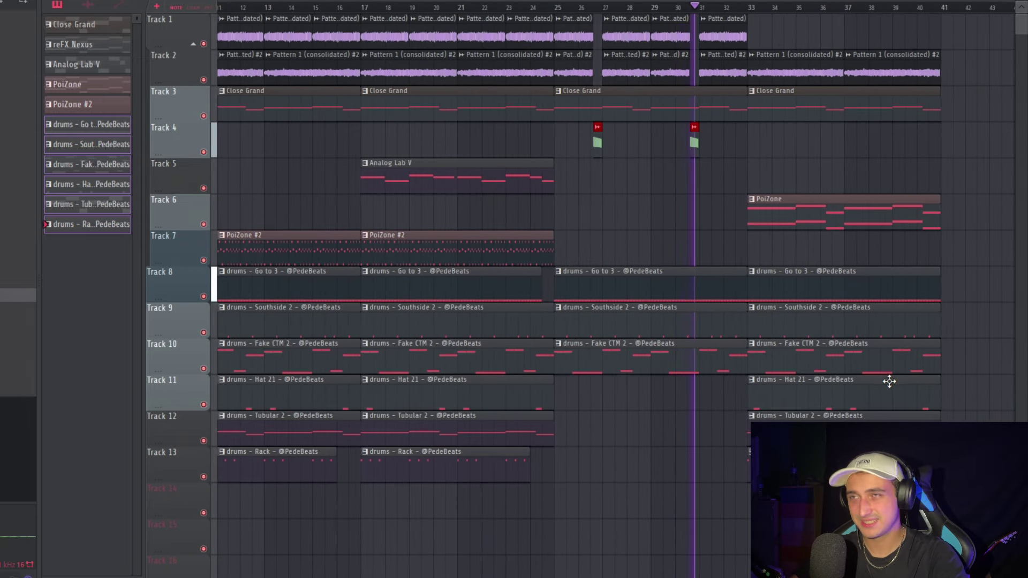